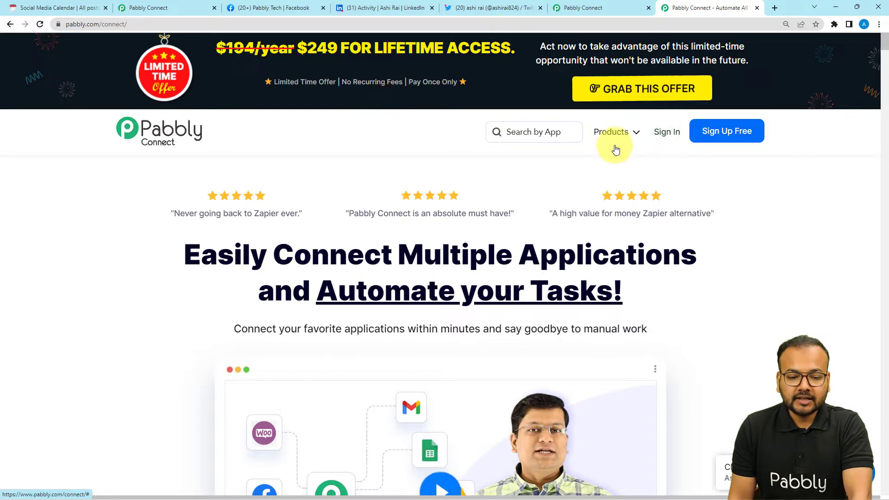
Create a new Pabbly Connect workflow named "Post on Social Media from Notion" from the dashboard
mouse_move(615, 141)
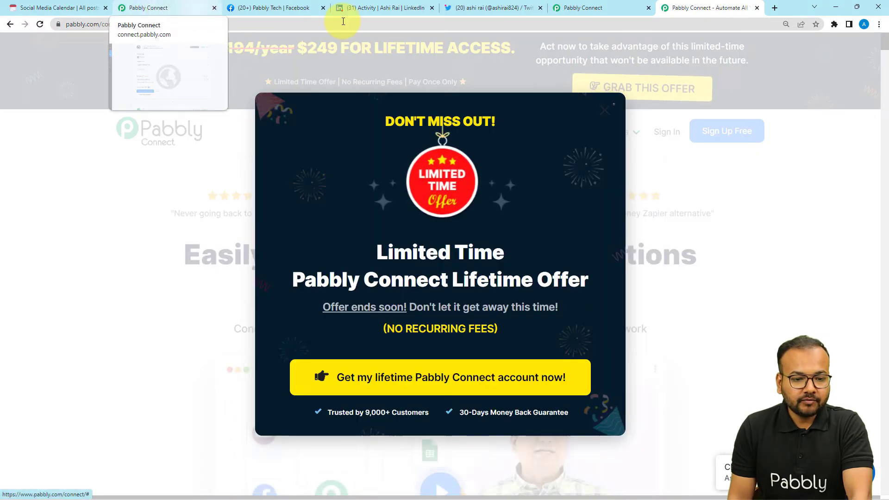
left_click(594, 9)
left_click(15, 103)
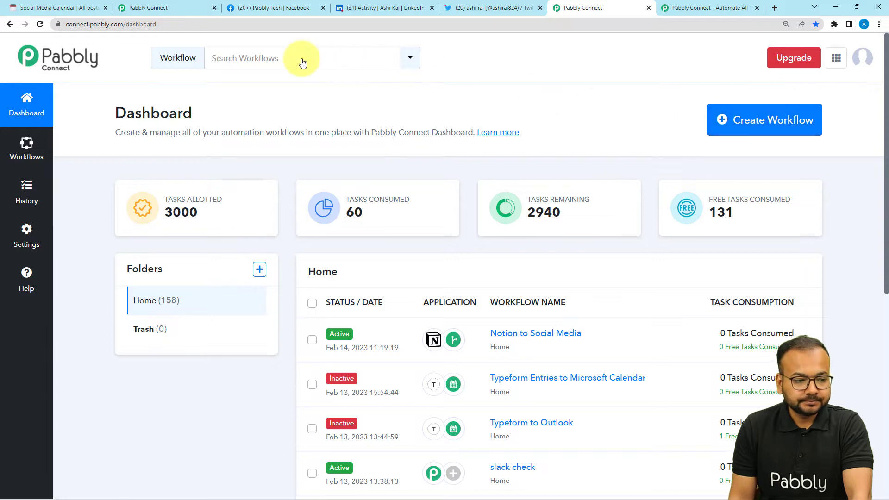
left_click(743, 122)
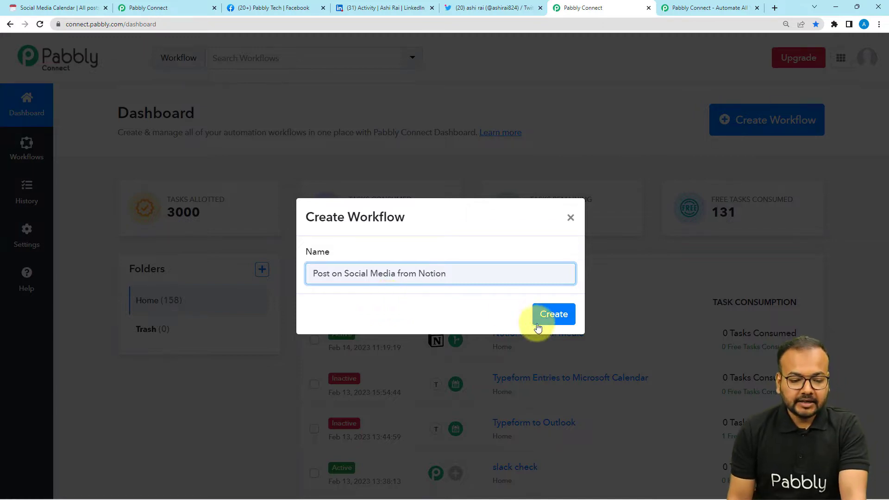
left_click(550, 315)
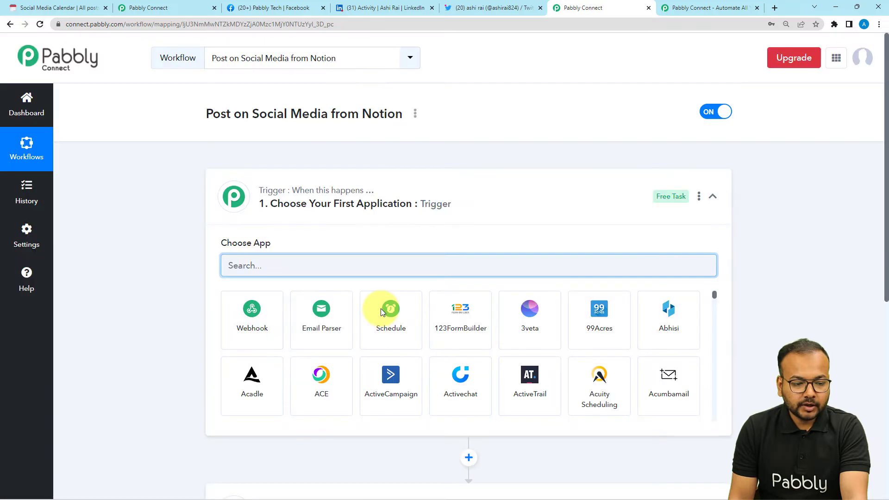
Review the workflow's trigger and action sections, and examine the posts, statuses, dates and platforms in Notion's Social Media Calendar
left_click(321, 192)
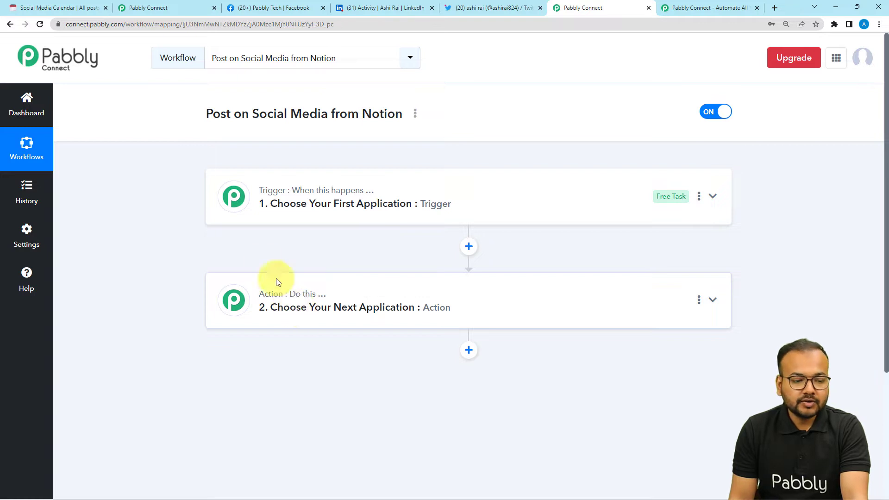
left_click(284, 206)
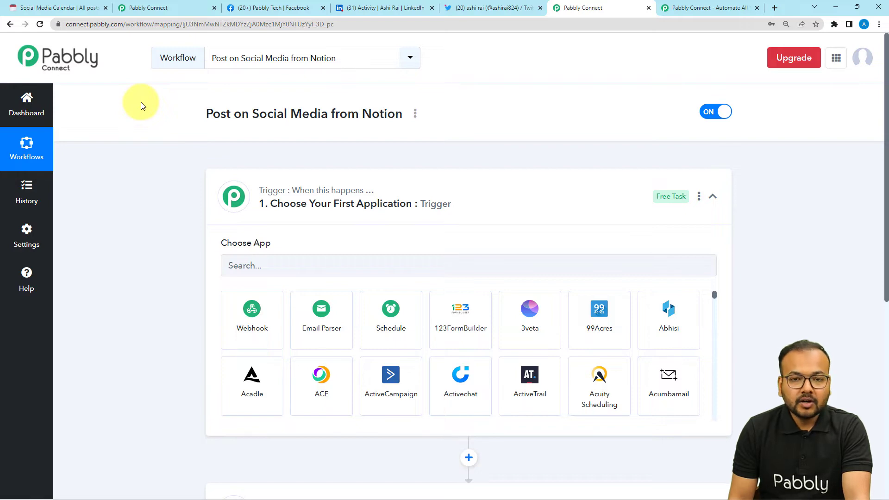
left_click(76, 9)
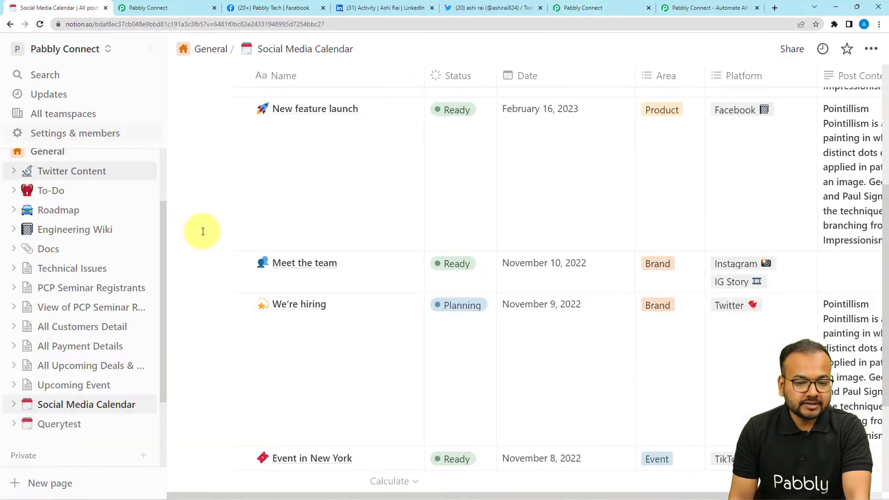
scroll(202, 232, "up", 5)
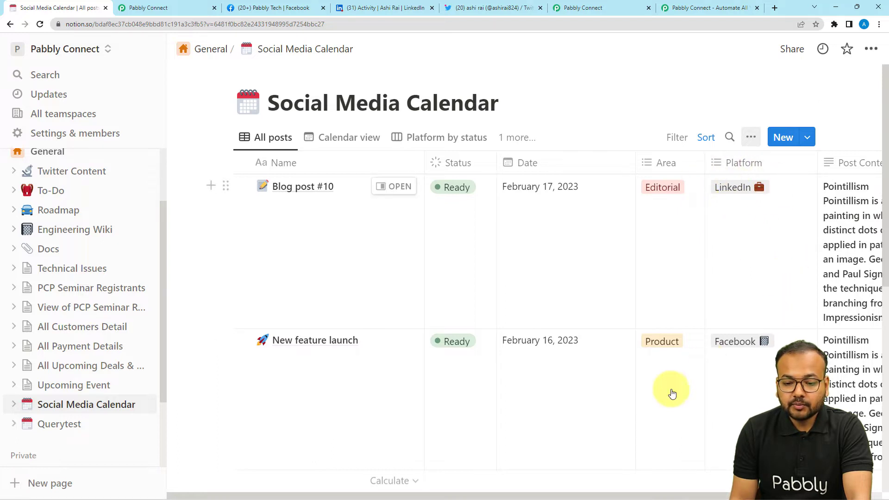
left_click_drag(608, 496, 588, 491)
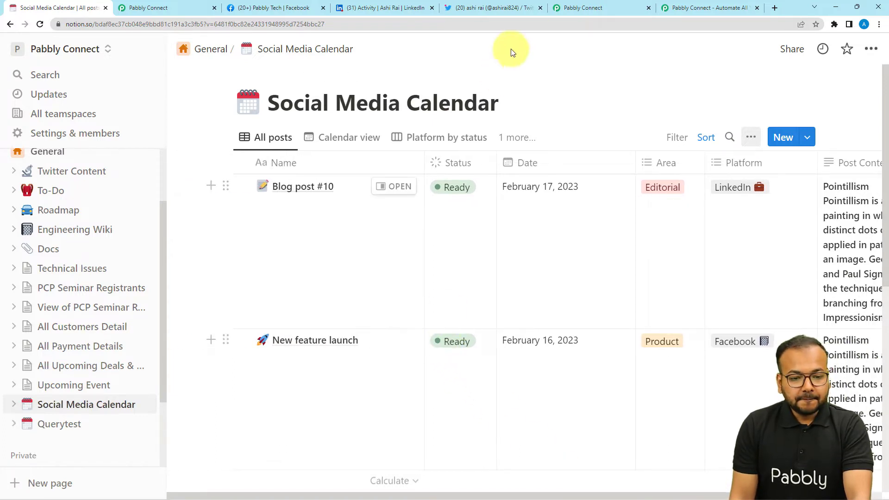
left_click(572, 11)
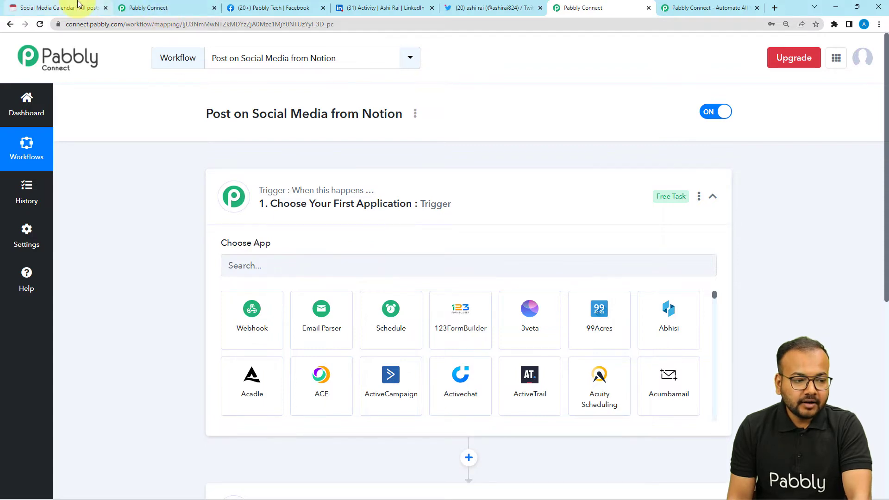
left_click(58, 7)
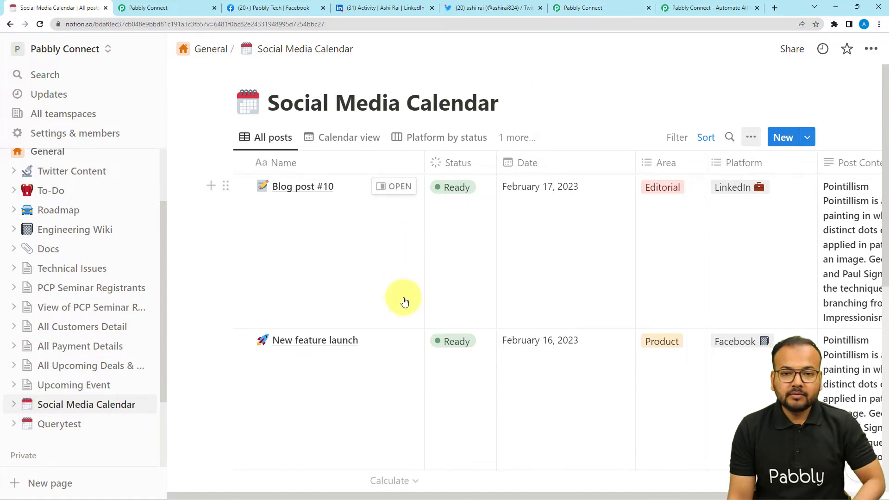
scroll(405, 331, "down", 2)
scroll(406, 335, "down", 3)
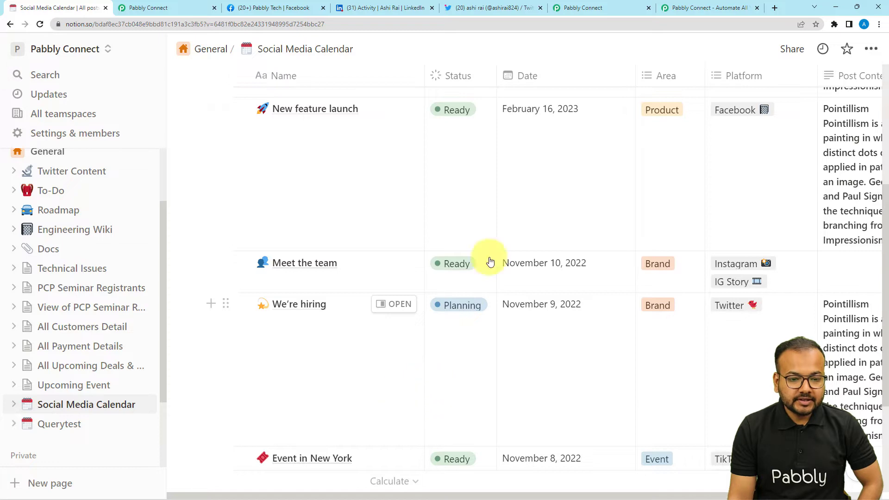
In the Pabbly Connect workflow, set the trigger app to Notion with the event Update Database Item
left_click(579, 7)
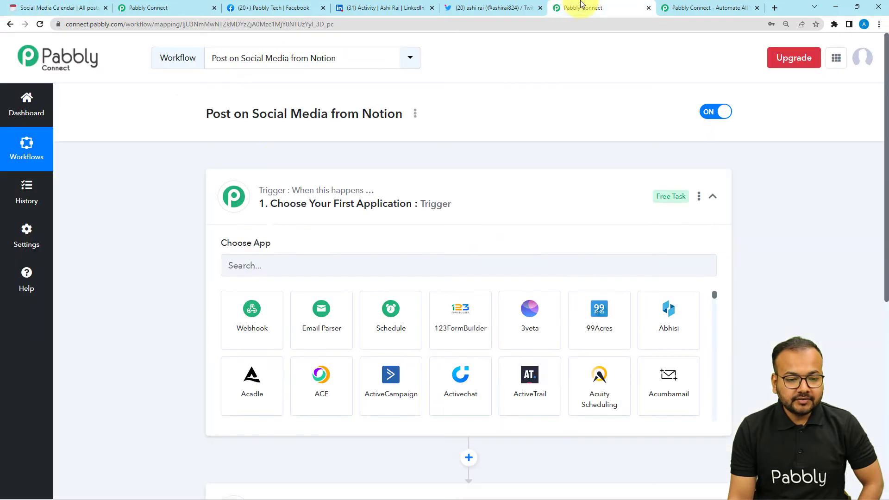
left_click(276, 264)
type("not")
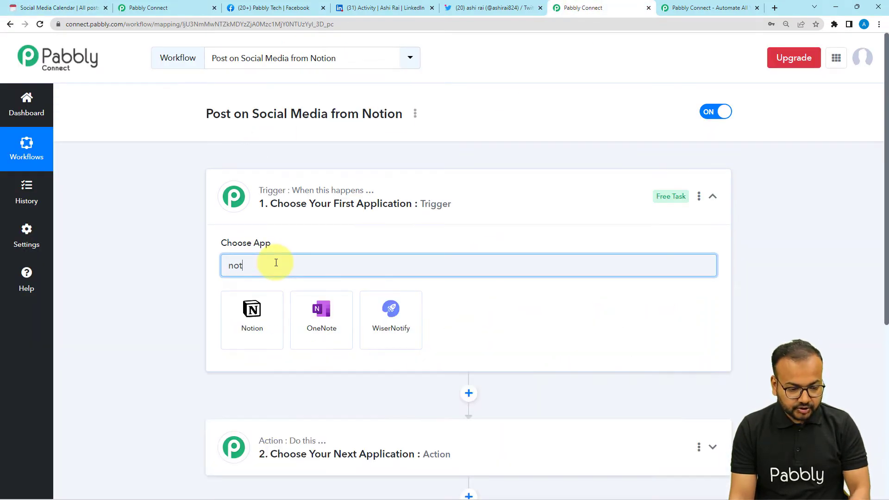
left_click(240, 331)
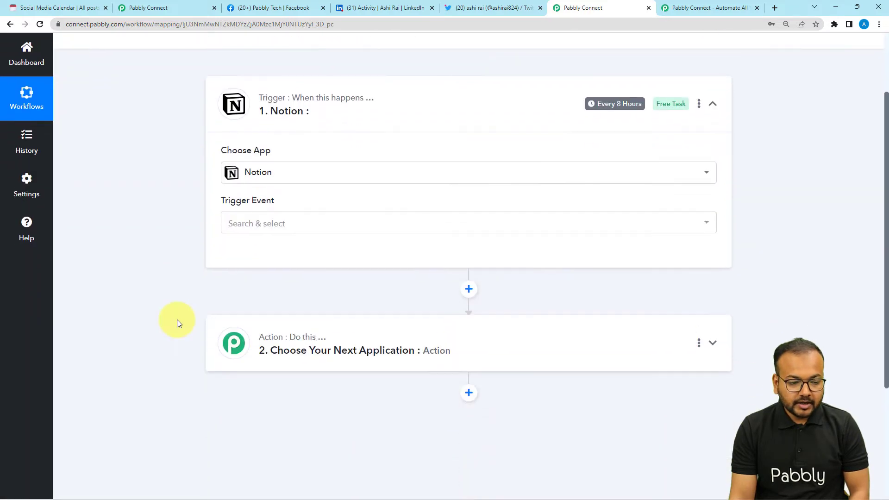
left_click(274, 225)
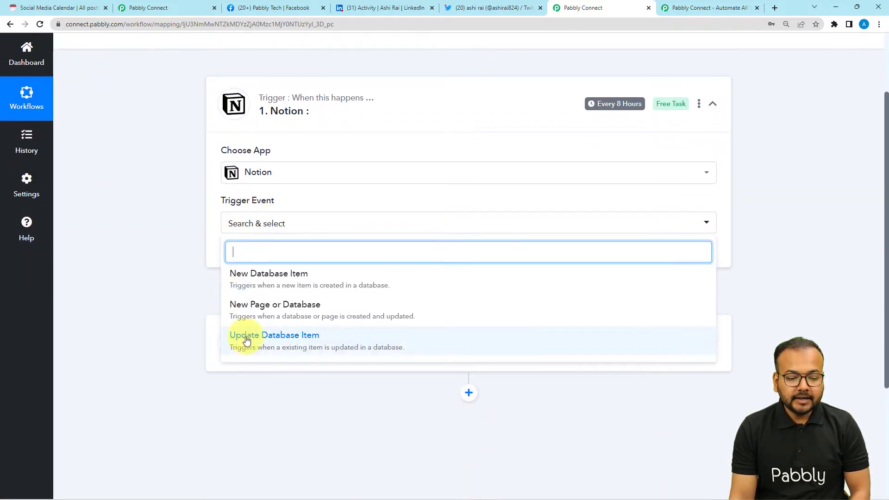
left_click(268, 341)
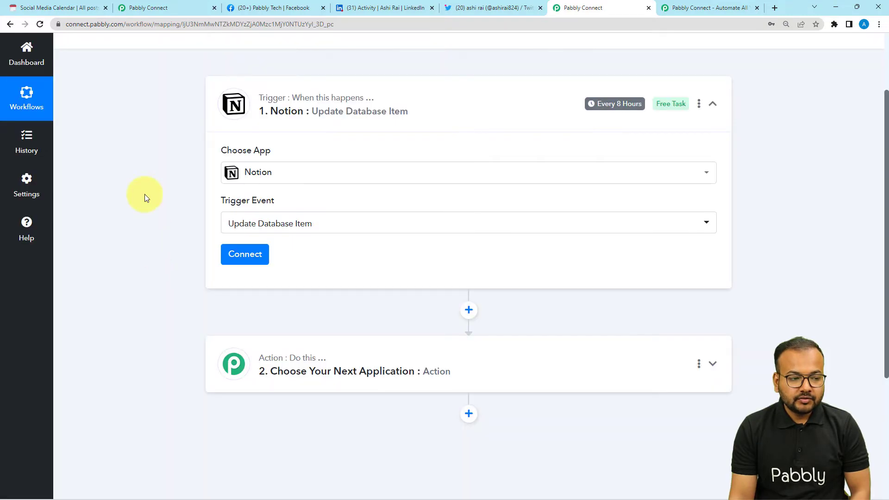
Switch to the Notion calendar and inspect the status options available for the "We're hiring" post
left_click(62, 5)
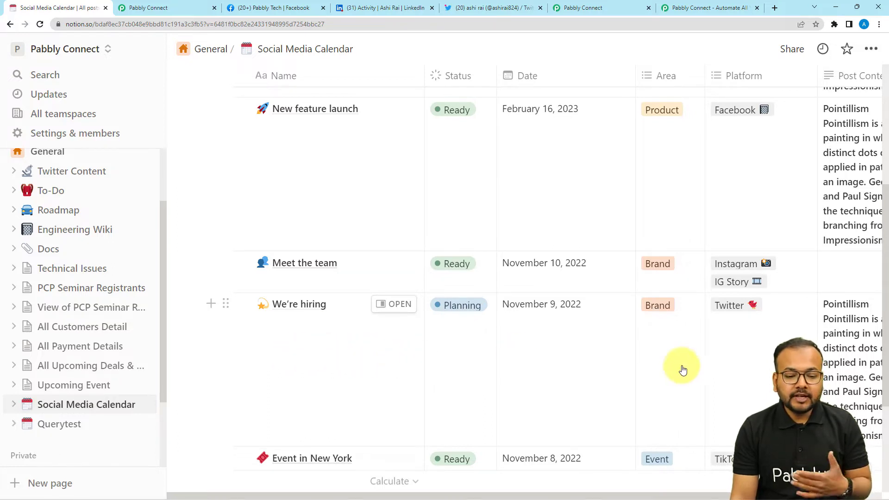
left_click(445, 333)
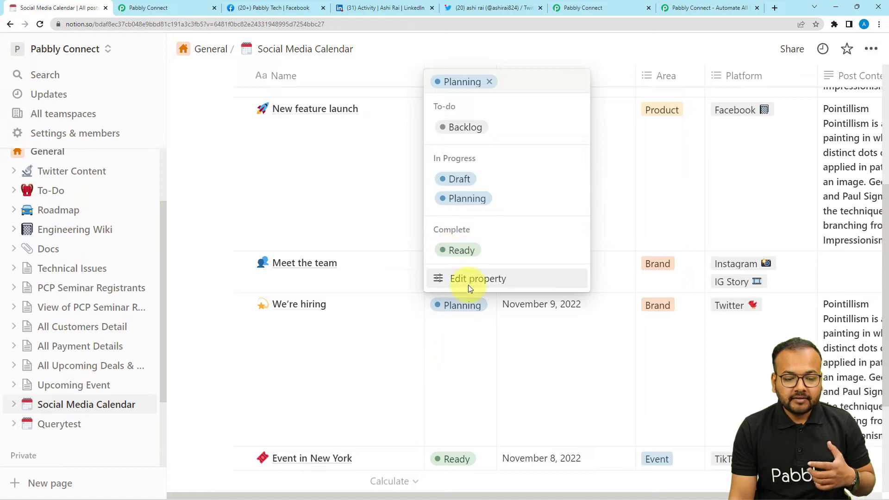
left_click(397, 347)
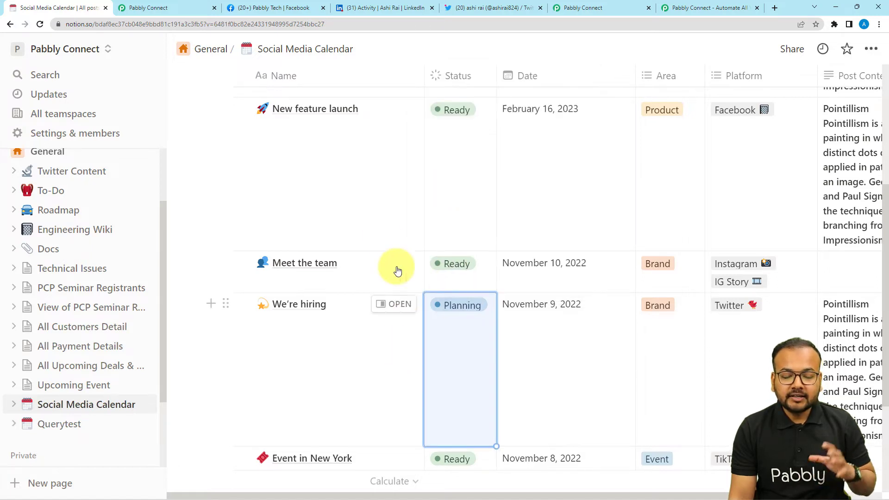
Back in Pabbly Connect, add a new Notion connection for the trigger and start its authorization
left_click(602, 8)
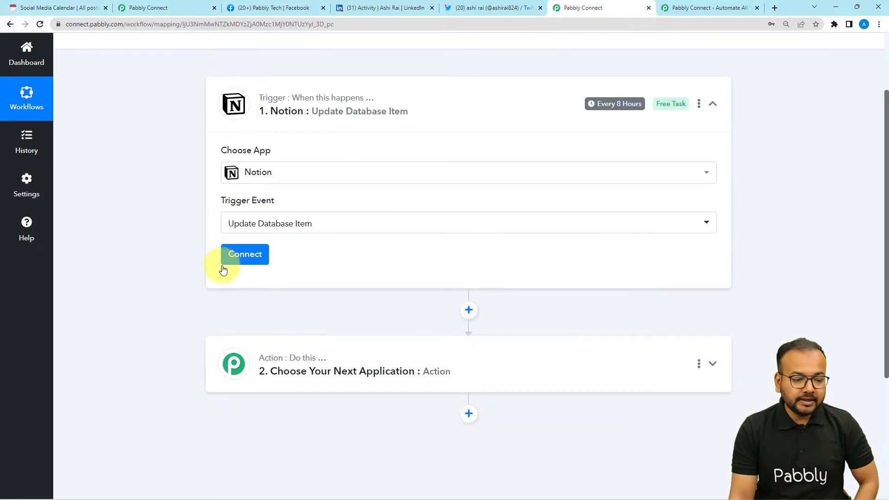
left_click(246, 258)
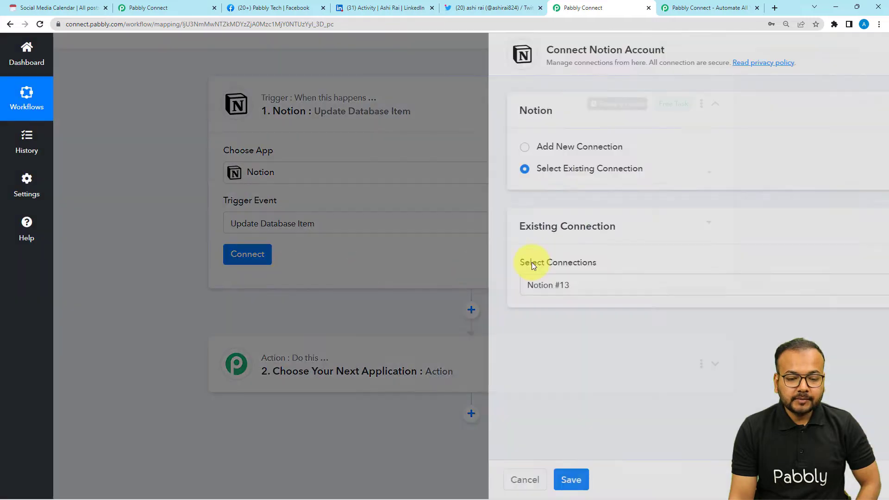
left_click(411, 147)
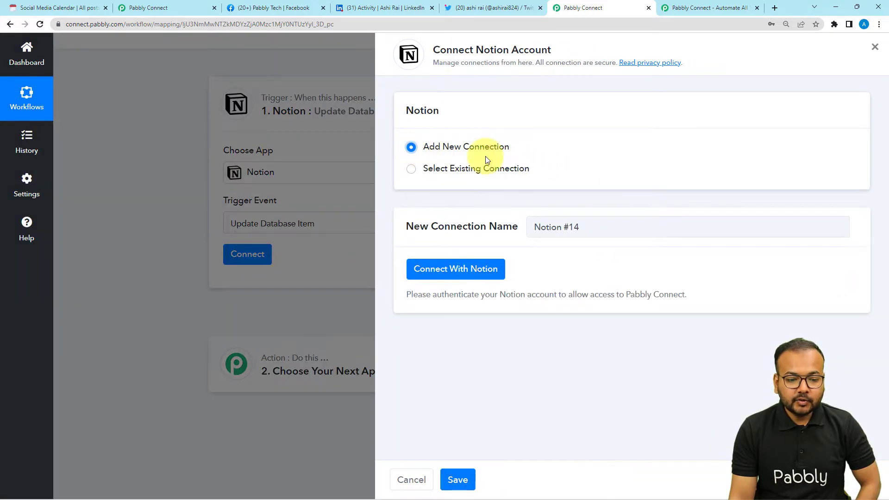
left_click(427, 268)
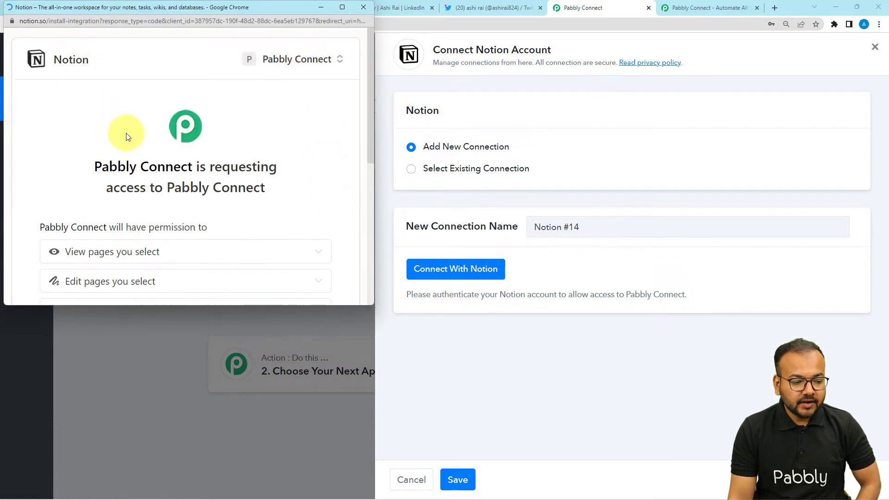
Grant Pabbly Connect access to the preselected Notion pages, including Social Media Calendar
scroll(126, 135, "down", 5)
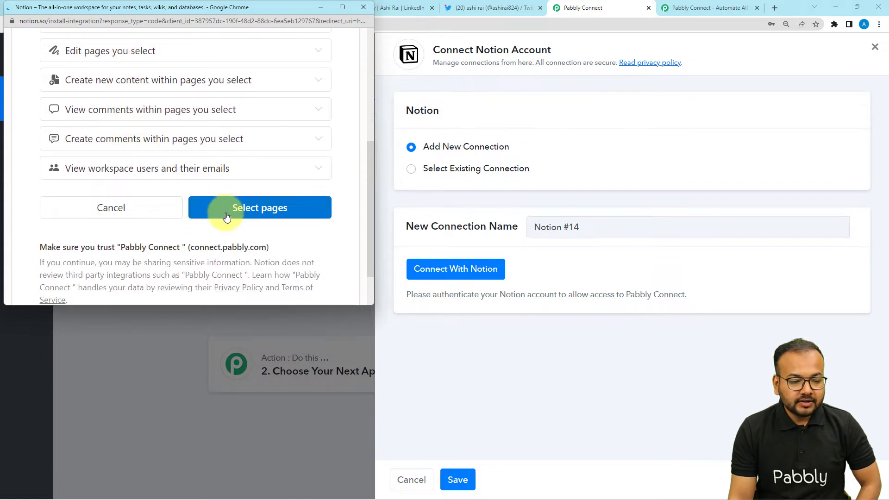
left_click(226, 217)
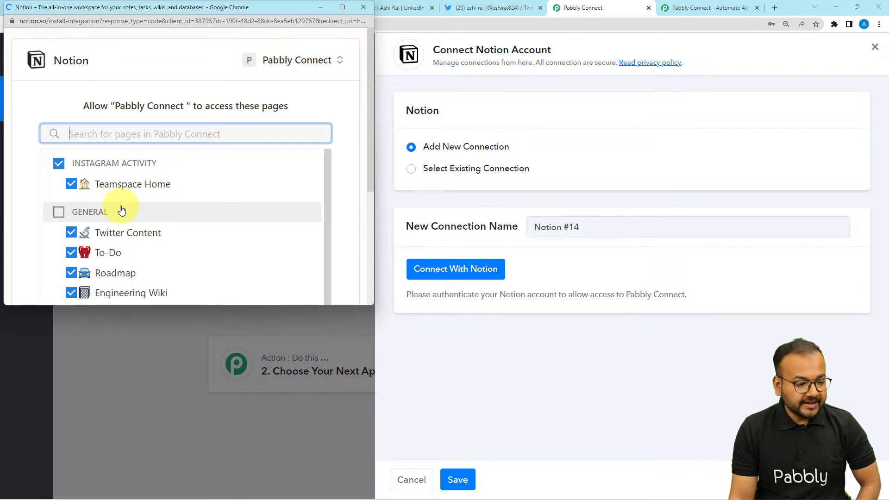
scroll(121, 211, "down", 3)
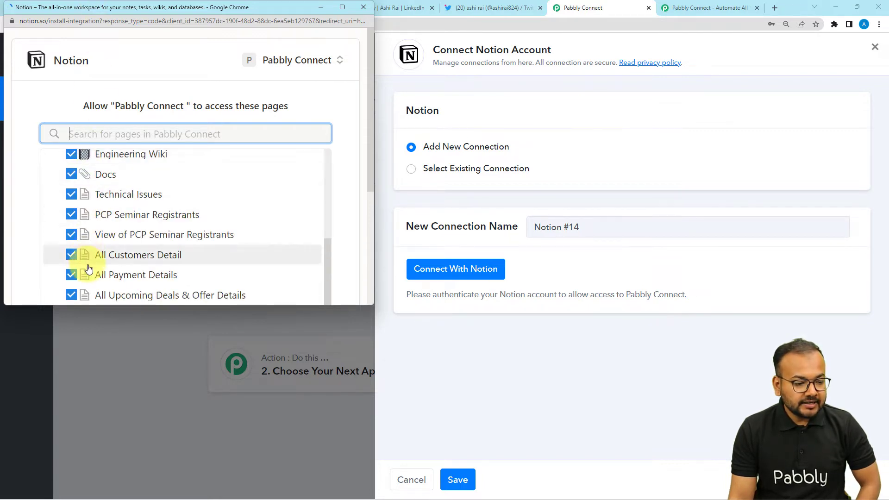
scroll(122, 239, "down", 3)
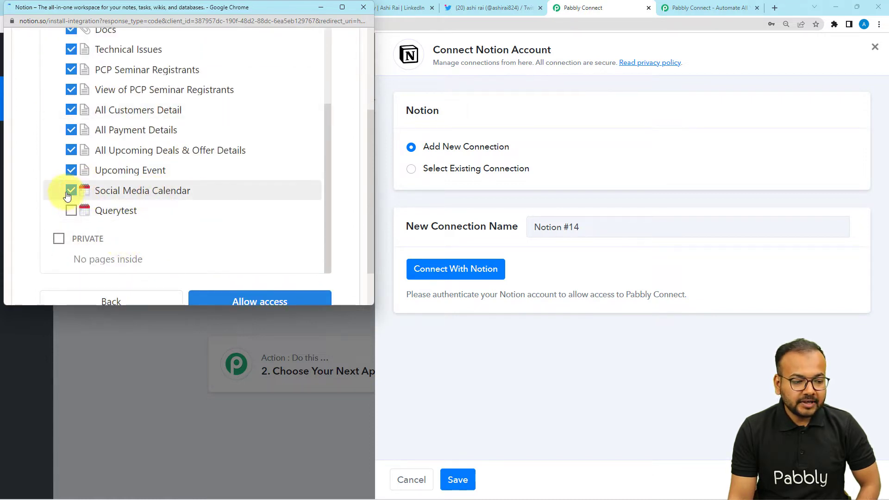
scroll(212, 228, "down", 1)
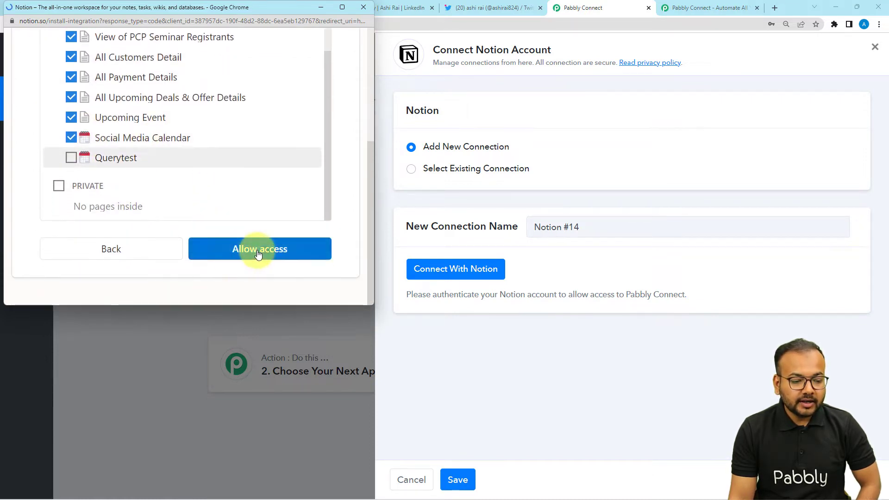
left_click(260, 253)
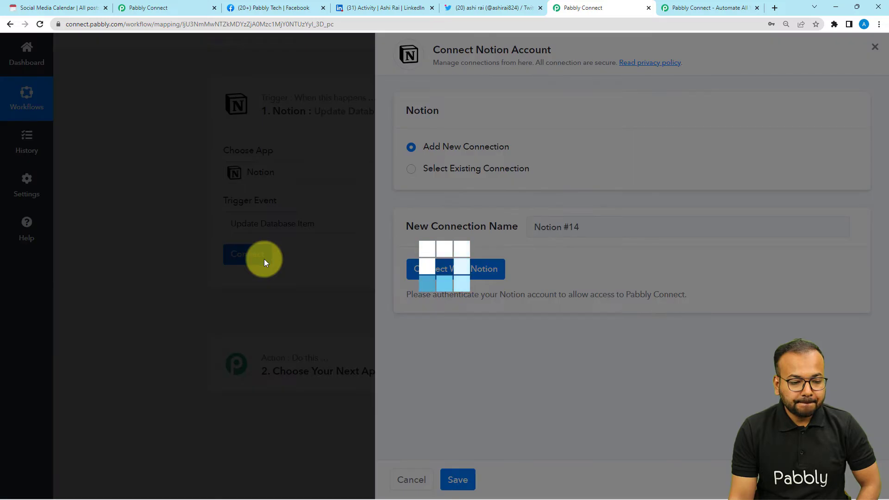
Select Social Media Calendar as the Notion trigger's database
scroll(125, 260, "down", 4)
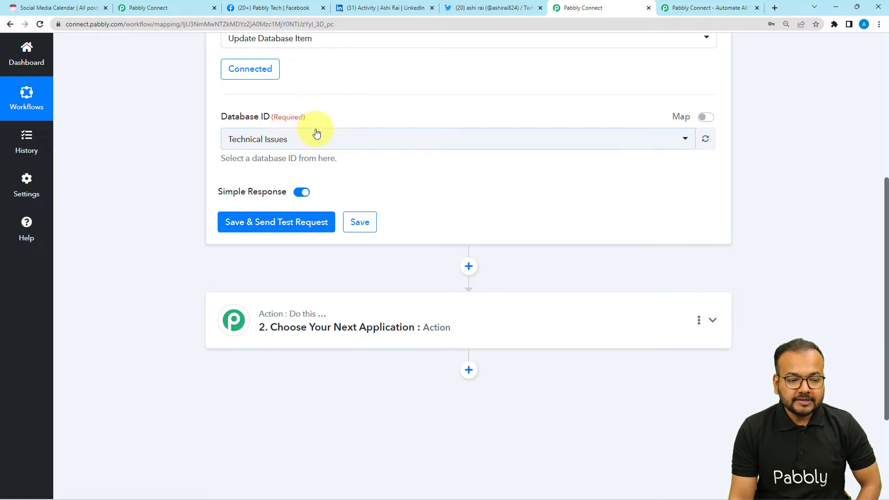
left_click(313, 145)
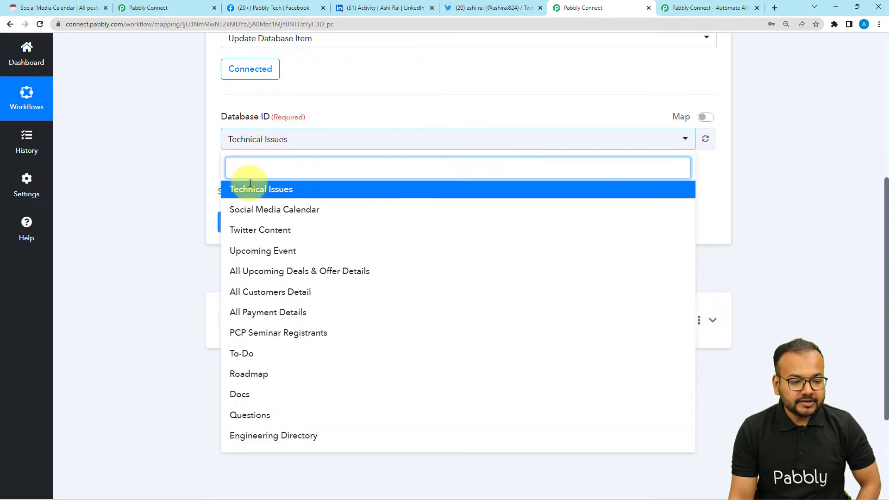
left_click(279, 211)
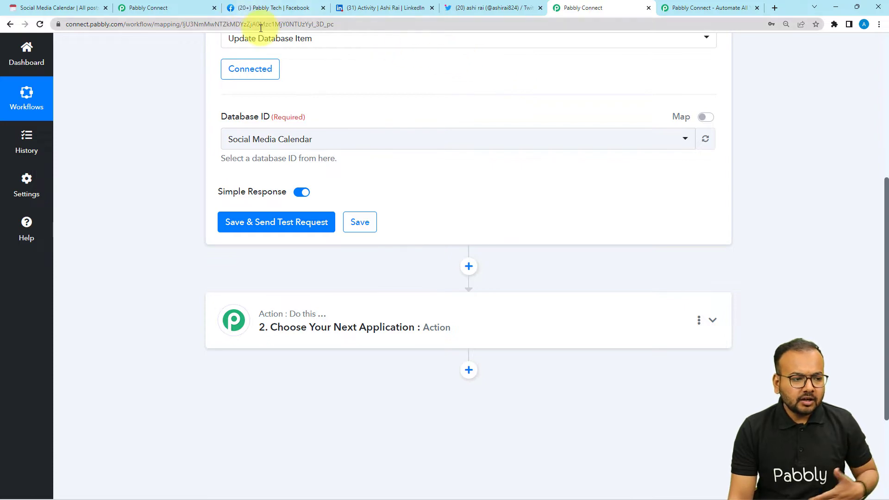
Switch to the Notion Social Media Calendar and set the "We're hiring" post's status to Ready
left_click(70, 12)
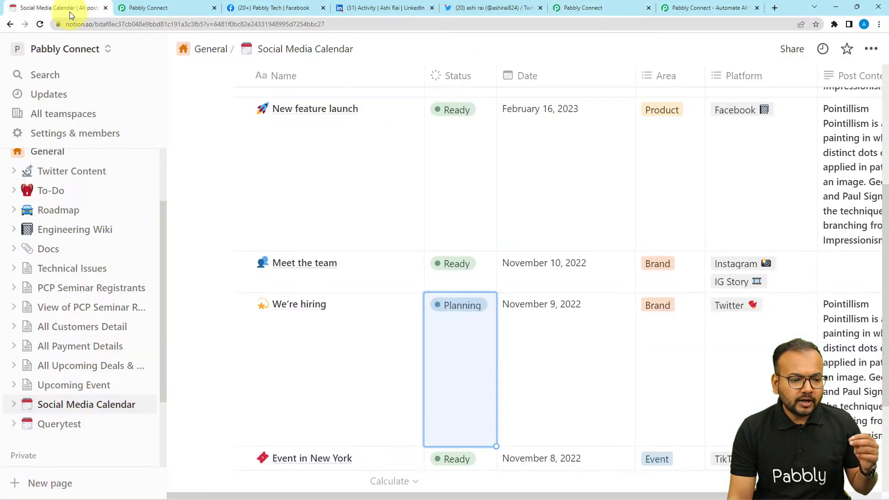
scroll(328, 237, "down", 1)
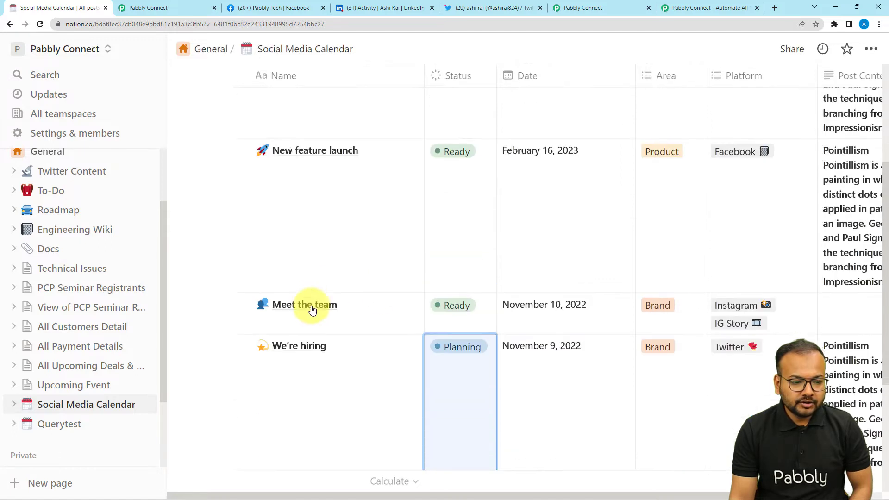
scroll(312, 301, "up", 3)
scroll(310, 307, "down", 1)
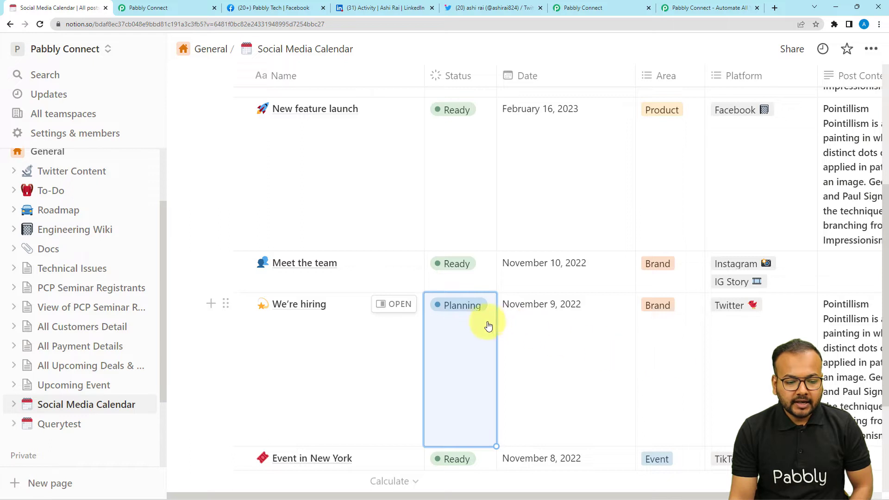
left_click(463, 354)
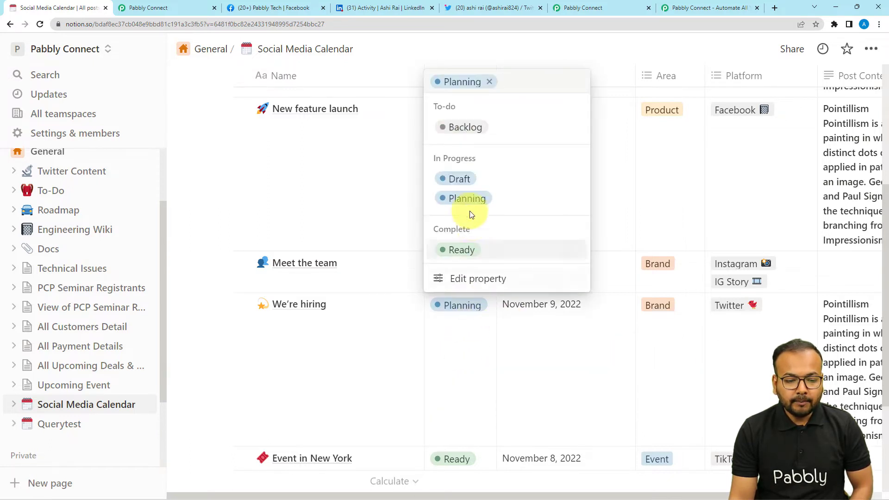
left_click(490, 83)
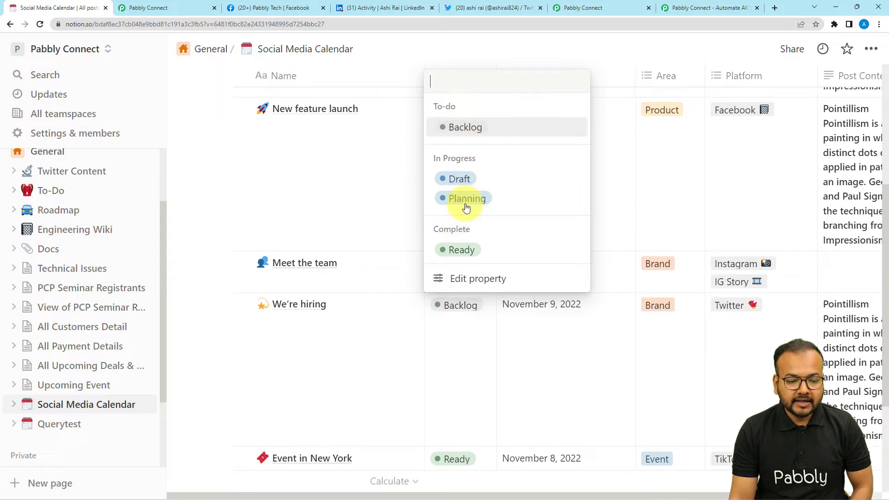
left_click(455, 260)
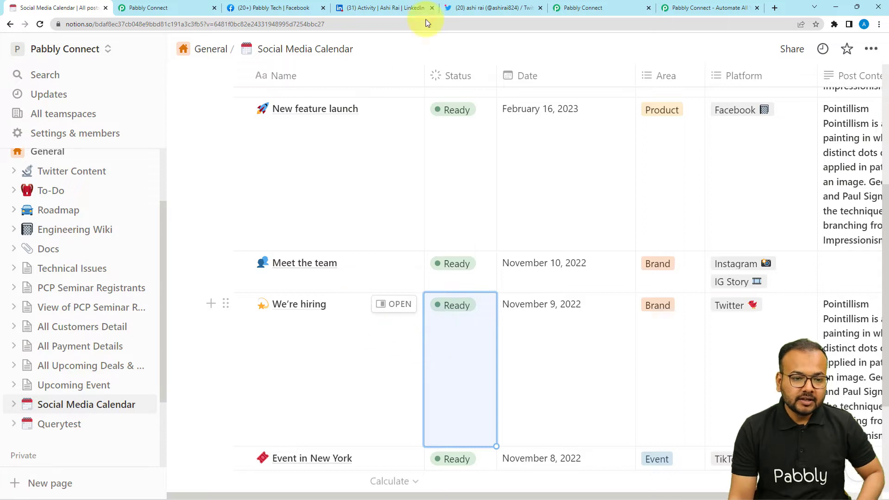
Back in Pabbly Connect, save the Notion trigger with a test request and expand the received post text content
left_click(589, 5)
left_click(232, 222)
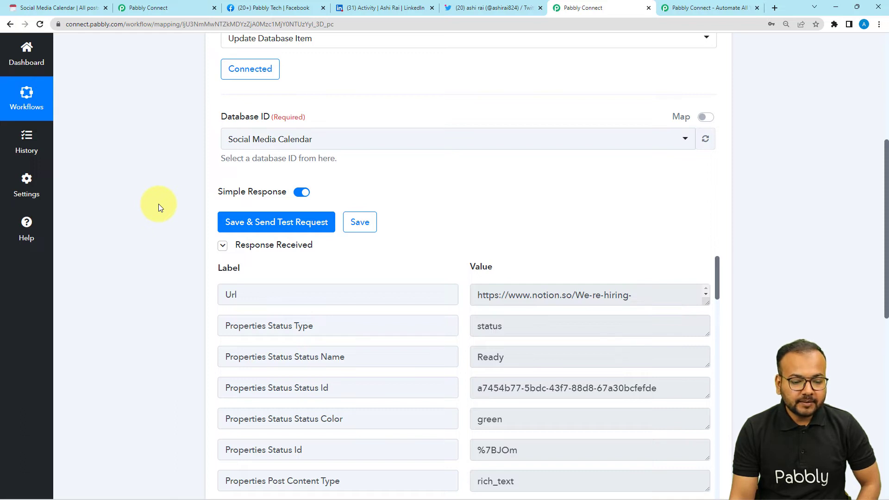
scroll(159, 204, "down", 3)
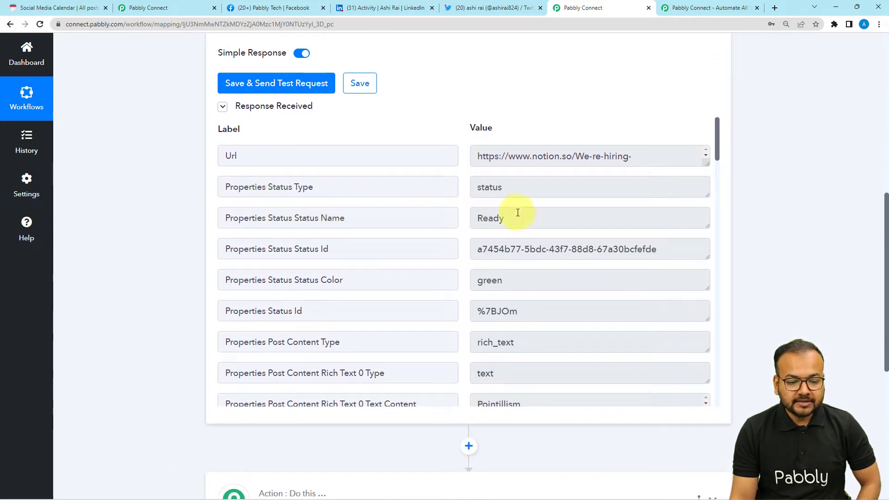
scroll(453, 255, "down", 3)
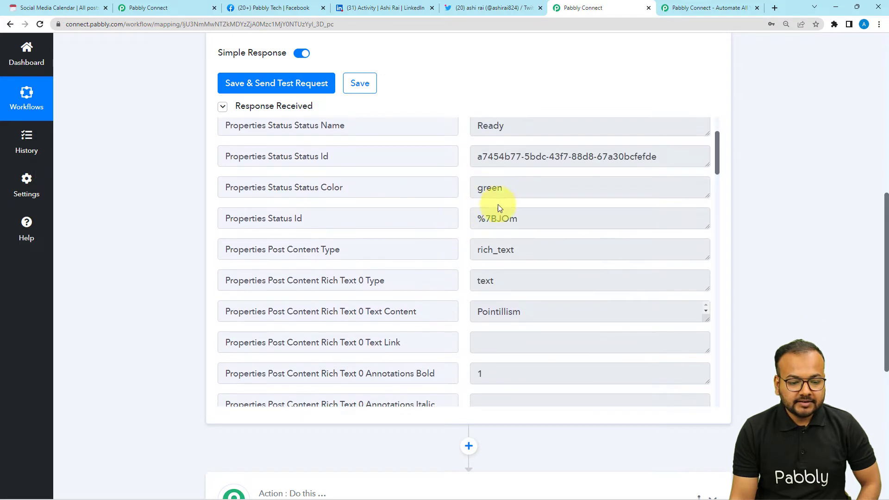
scroll(425, 251, "down", 1)
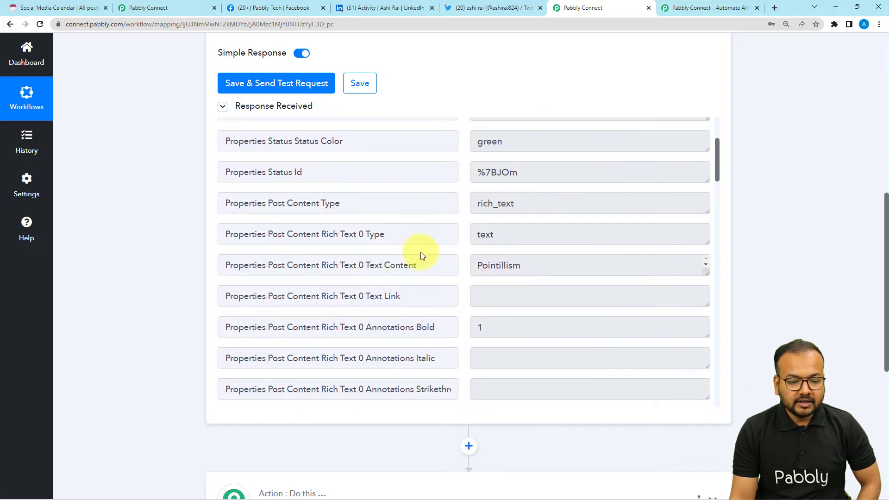
left_click_drag(708, 274, 705, 356)
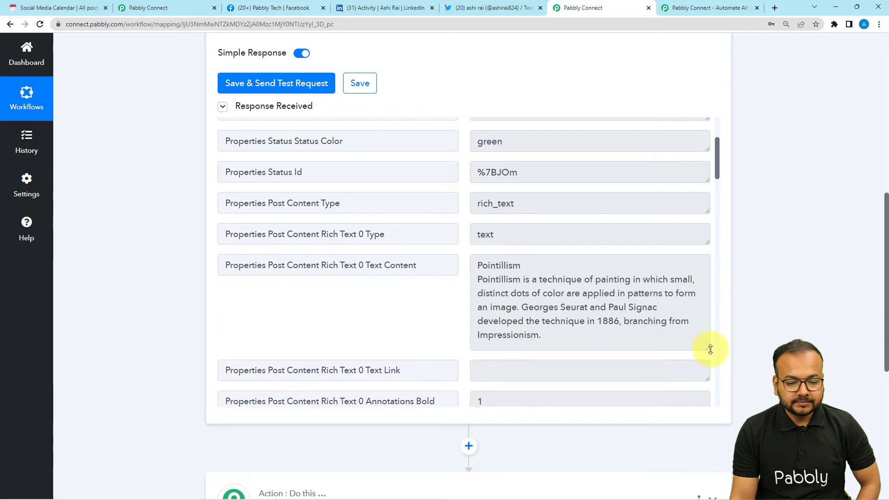
Compare the received post text with the "We're hiring" Post Content in Notion and return to Pabbly Connect
left_click(68, 9)
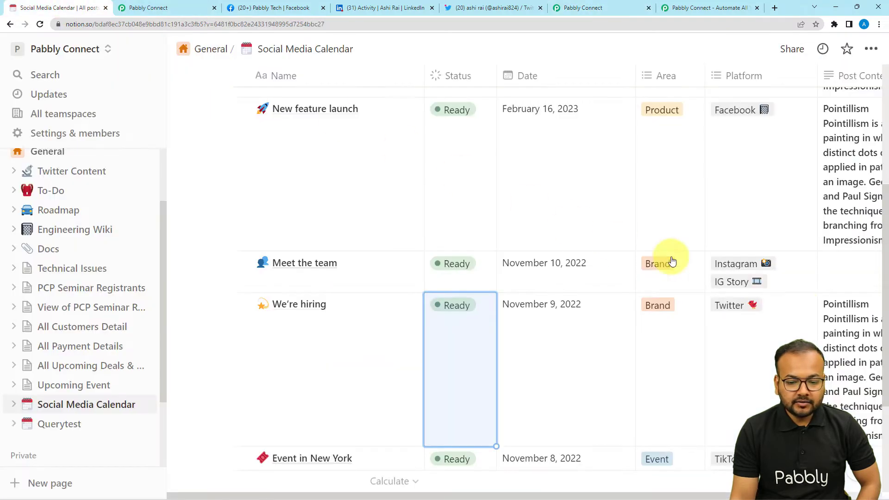
left_click(854, 322)
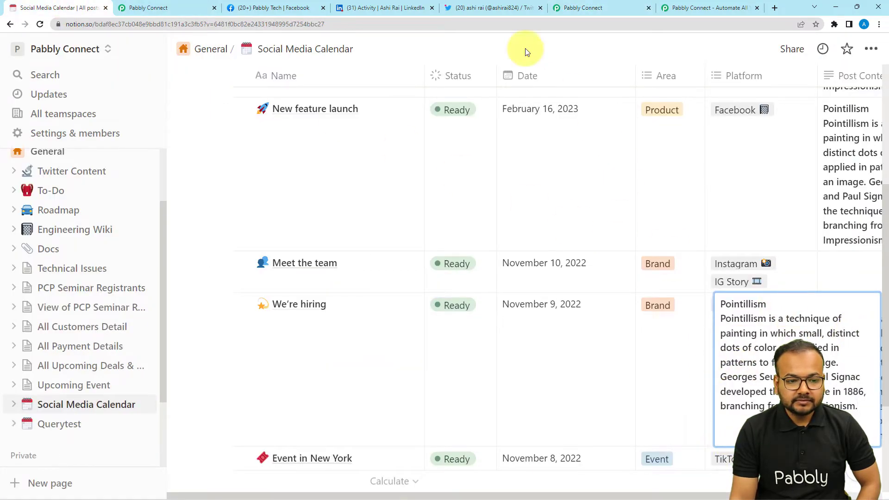
left_click(570, 13)
Check the response's platform and name against the "We're hiring" row in Notion, and examine its date fields in Pabbly Connect
scroll(338, 258, "down", 4)
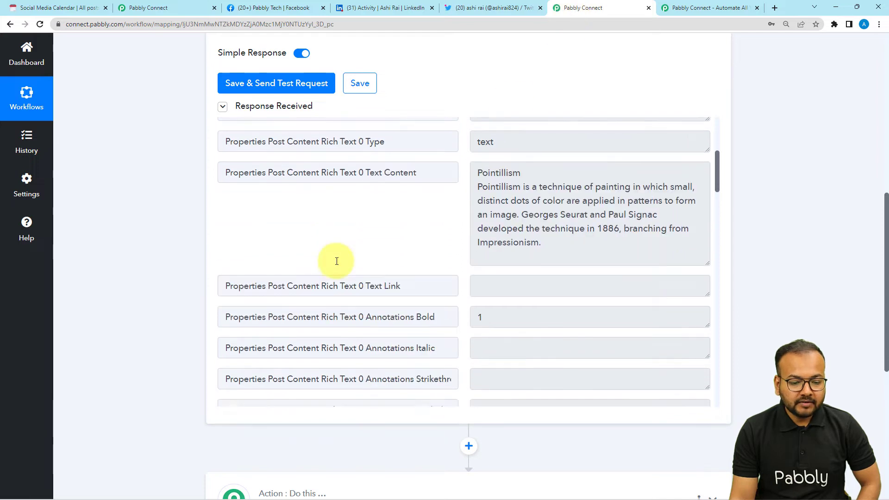
scroll(337, 262, "down", 6)
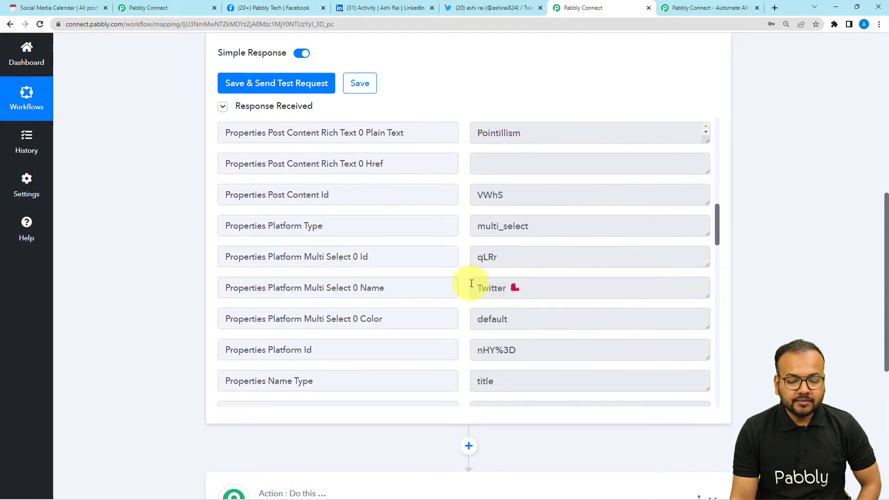
left_click(89, 6)
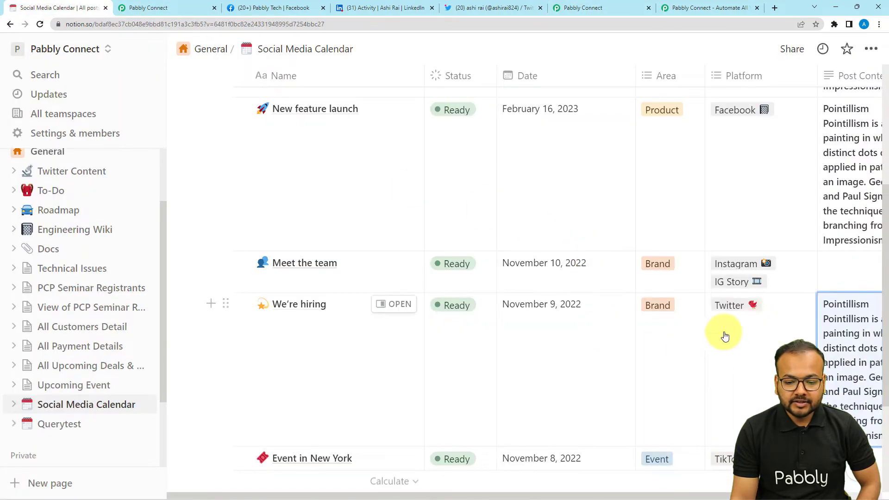
left_click(575, 8)
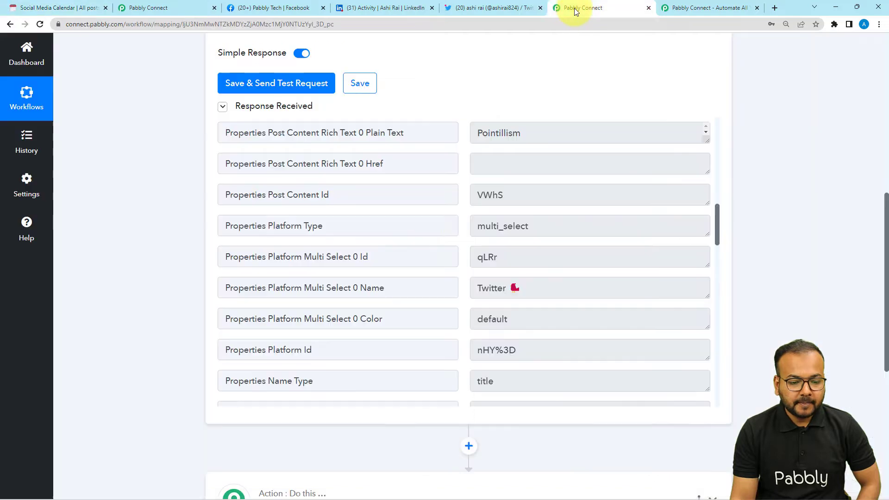
scroll(390, 252, "down", 4)
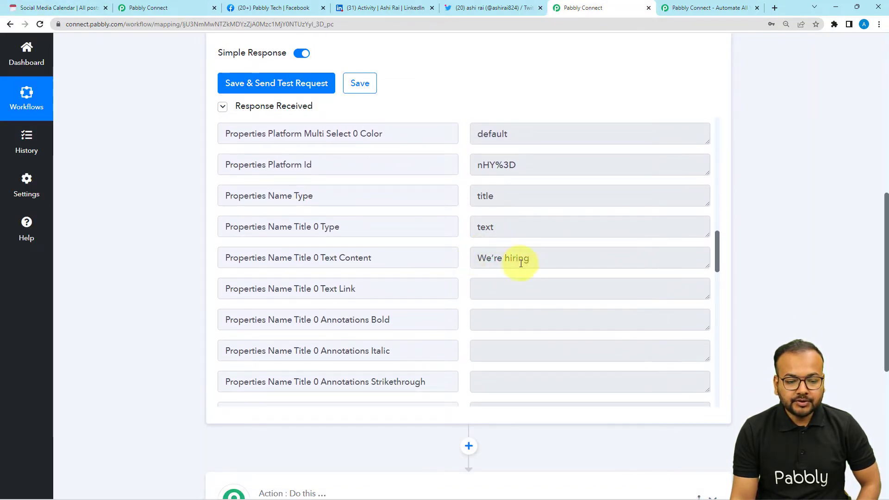
left_click(88, 8)
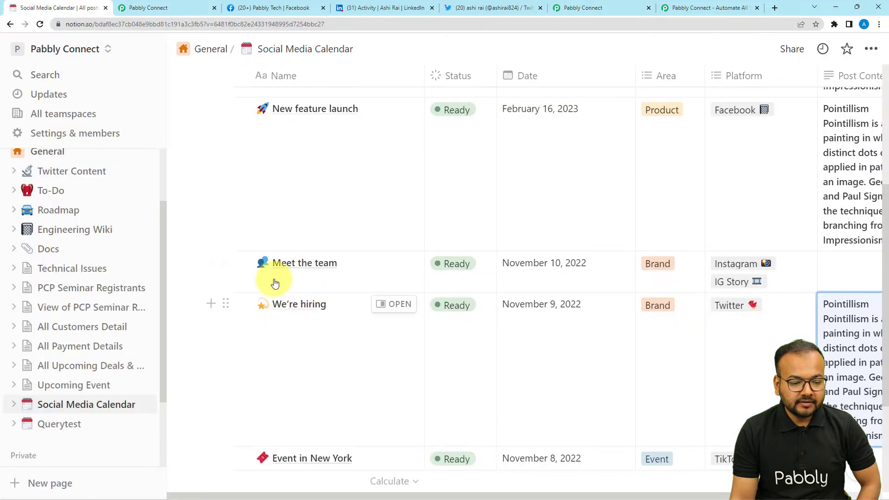
left_click(598, 11)
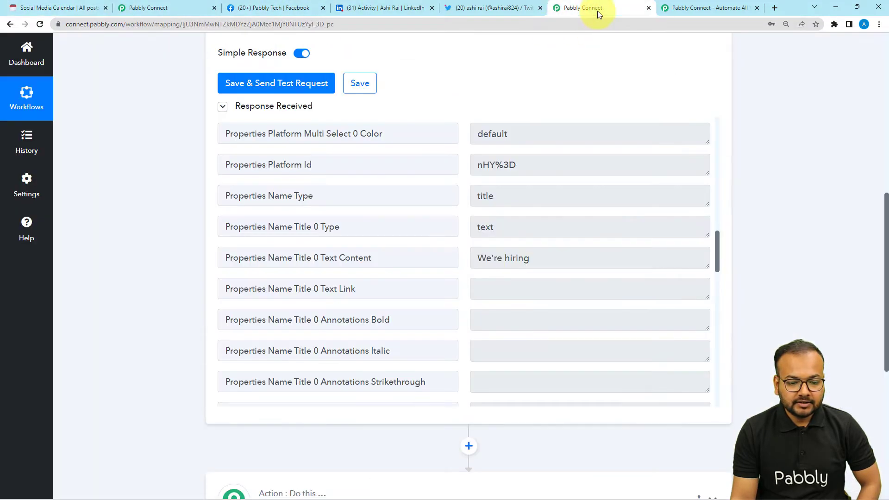
scroll(431, 279, "down", 5)
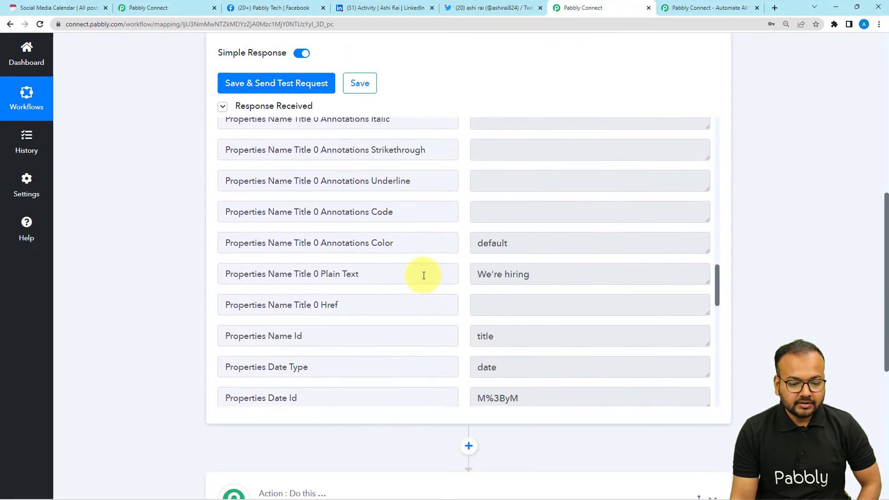
scroll(424, 276, "down", 4)
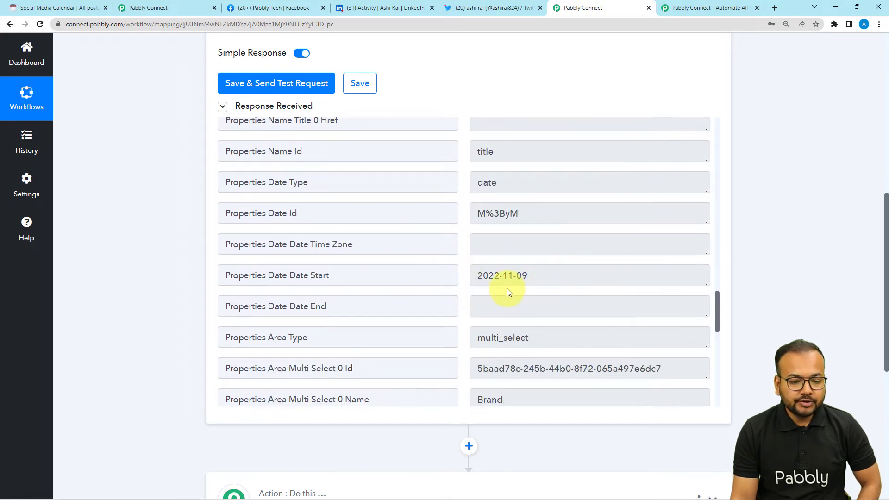
Switch to Notion and change the "We're hiring" post's date to February 20, 2023
left_click(83, 8)
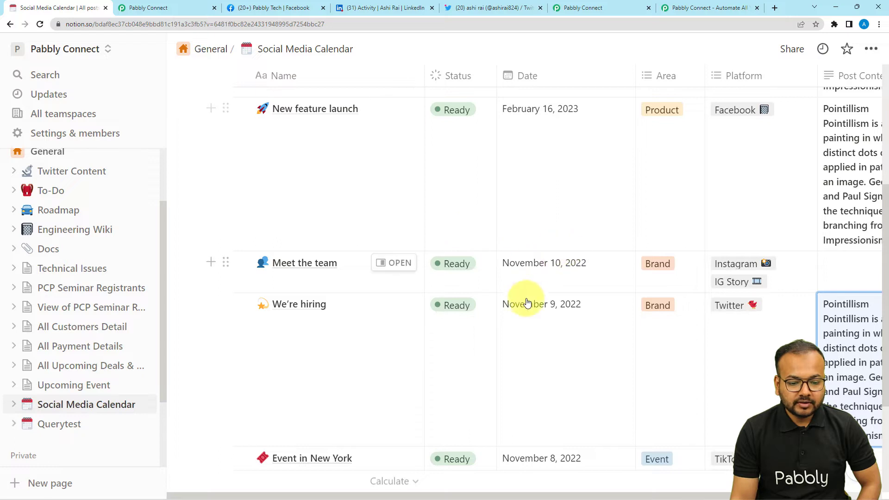
left_click(576, 307)
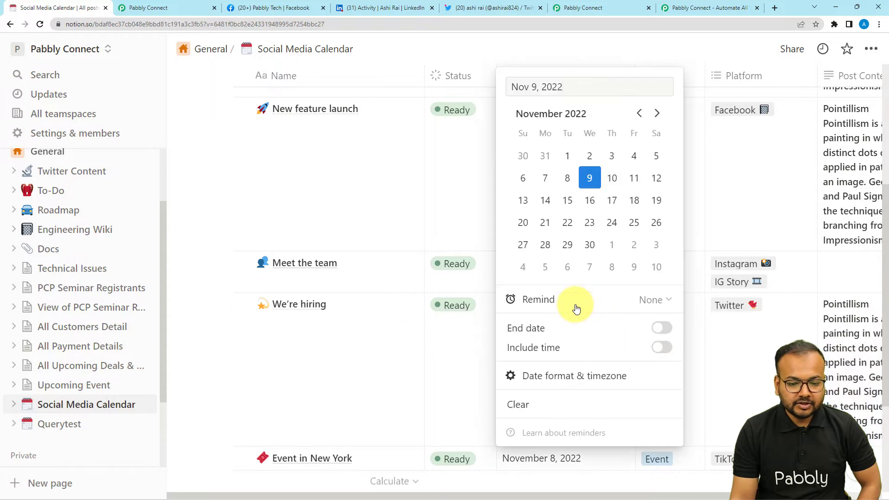
left_click(659, 113)
left_click(659, 112)
left_click(659, 113)
left_click(659, 112)
left_click(658, 112)
left_click(659, 113)
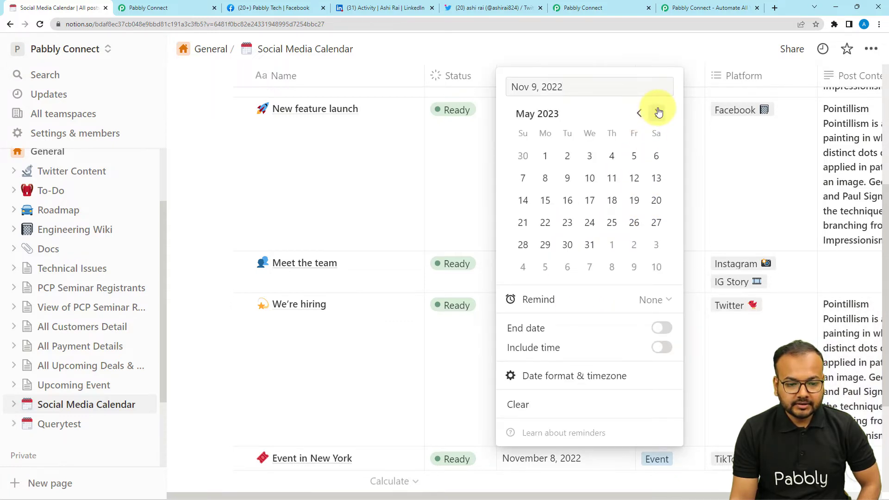
left_click(659, 112)
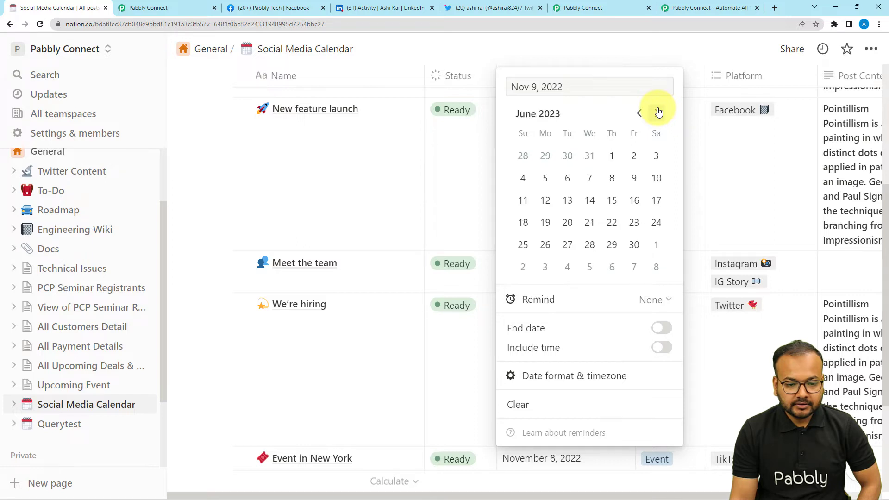
left_click(641, 113)
left_click(641, 113)
left_click(640, 113)
left_click(643, 114)
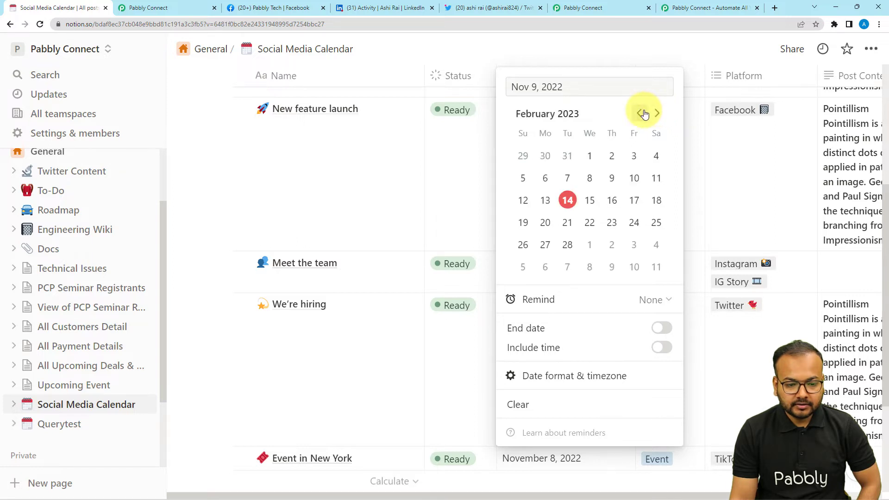
left_click(546, 222)
key("Escape")
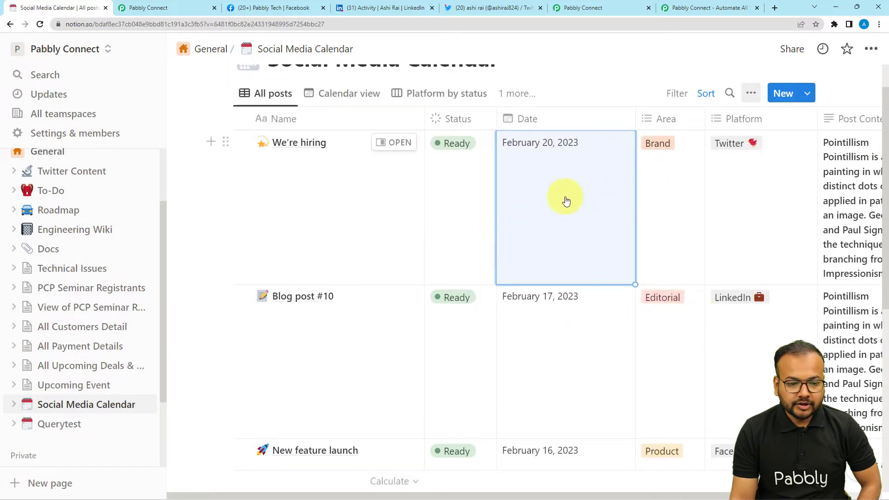
Back in Pabbly Connect, send a new test request for the Notion trigger and review the remaining response fields
left_click(591, 4)
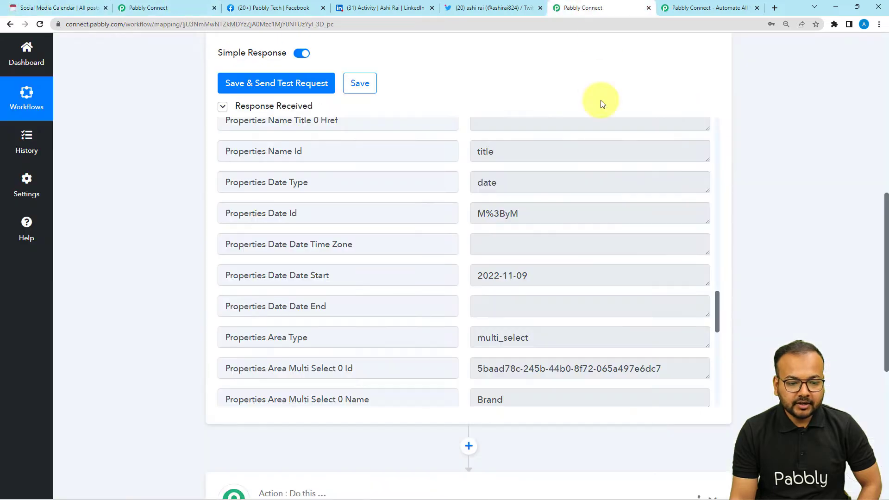
left_click(311, 84)
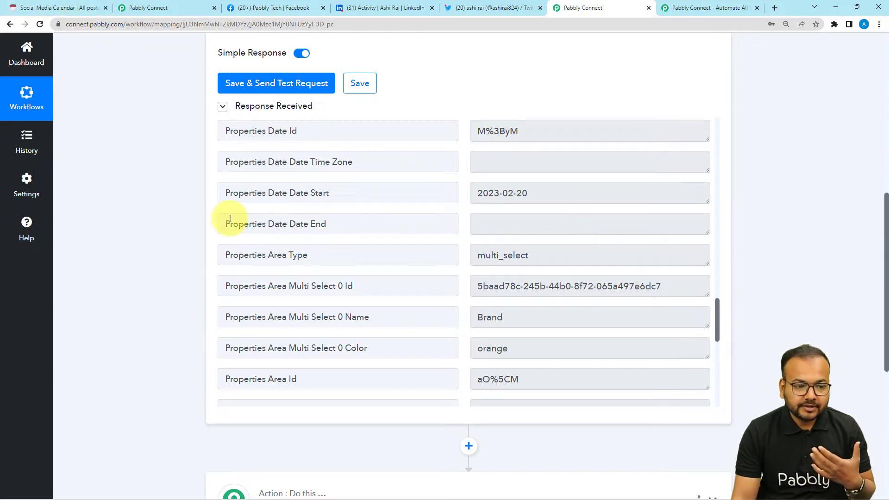
scroll(167, 246, "down", 1)
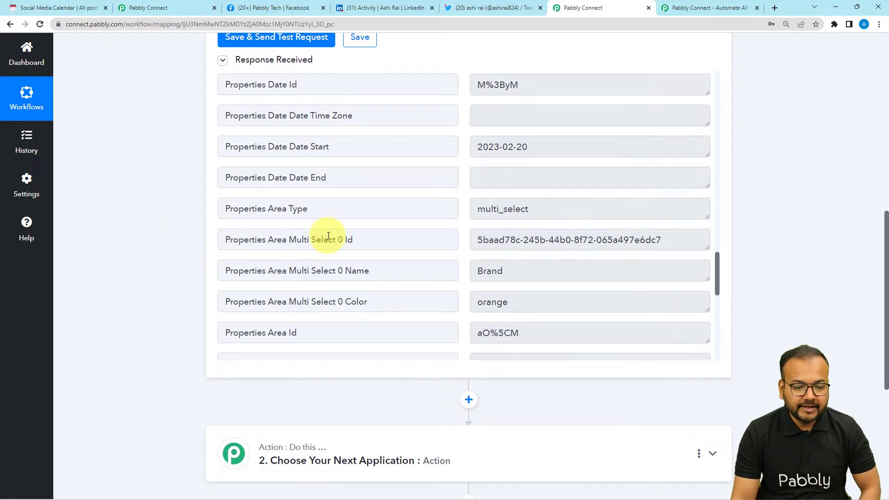
scroll(332, 236, "down", 2)
scroll(332, 236, "down", 5)
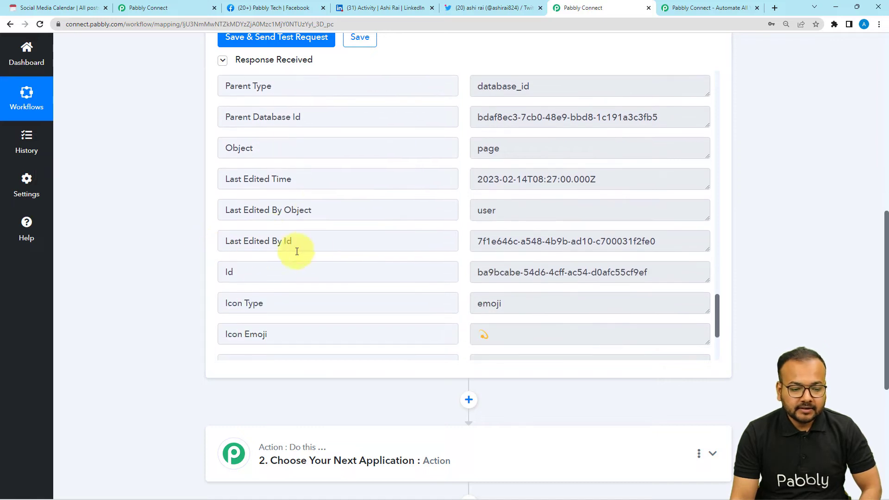
scroll(294, 248, "down", 2)
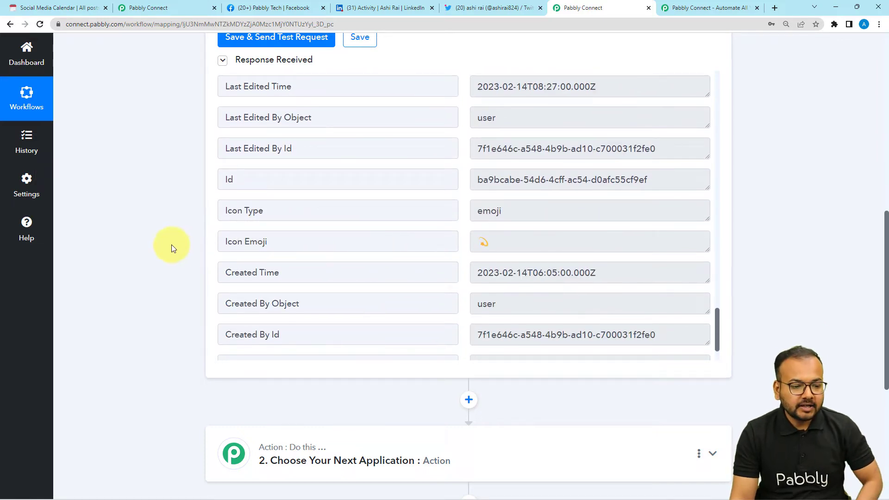
scroll(172, 249, "down", 2)
scroll(171, 246, "down", 2)
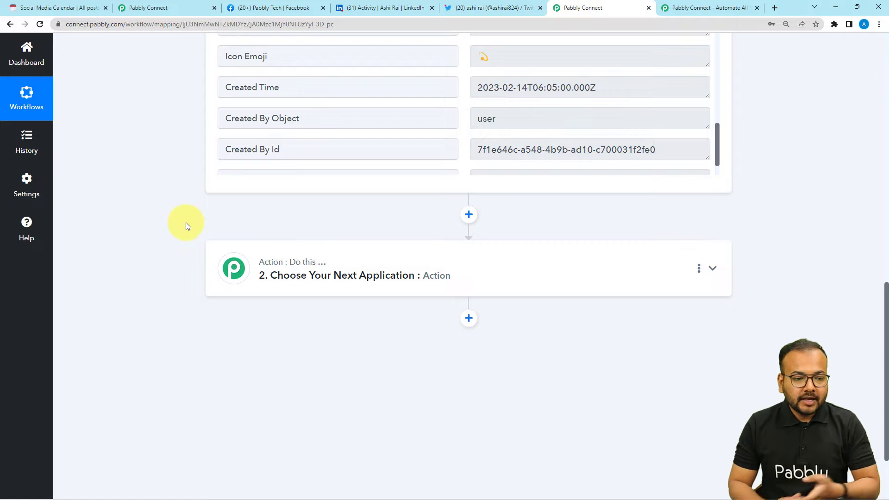
scroll(419, 149, "up", 3)
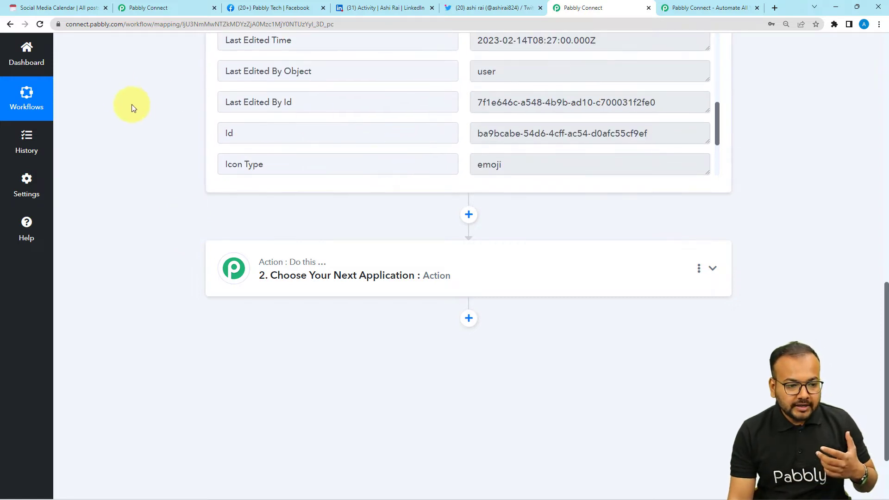
Review the date, name and platform fields in the Notion trigger's response
scroll(132, 106, "up", 4)
scroll(408, 227, "up", 5)
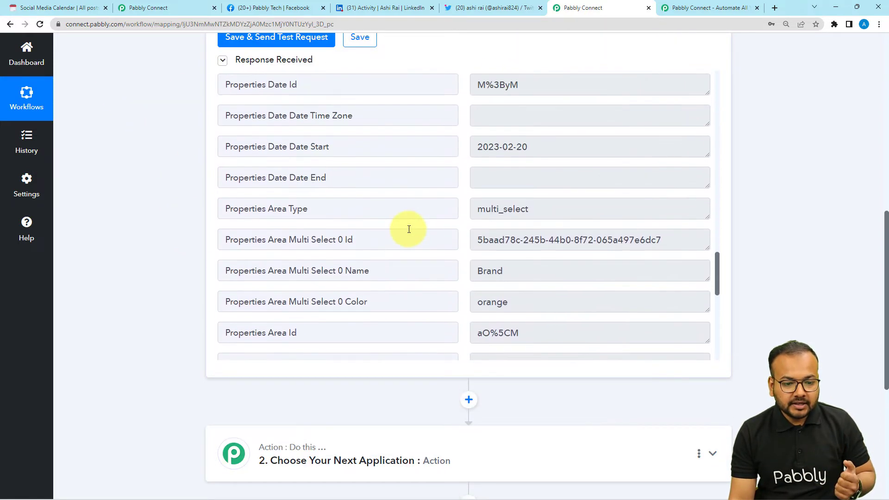
scroll(409, 229, "up", 11)
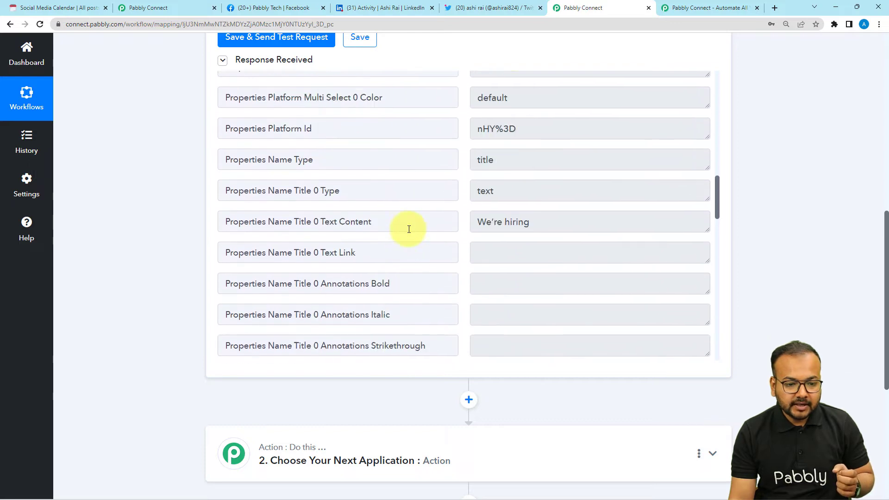
scroll(409, 229, "up", 3)
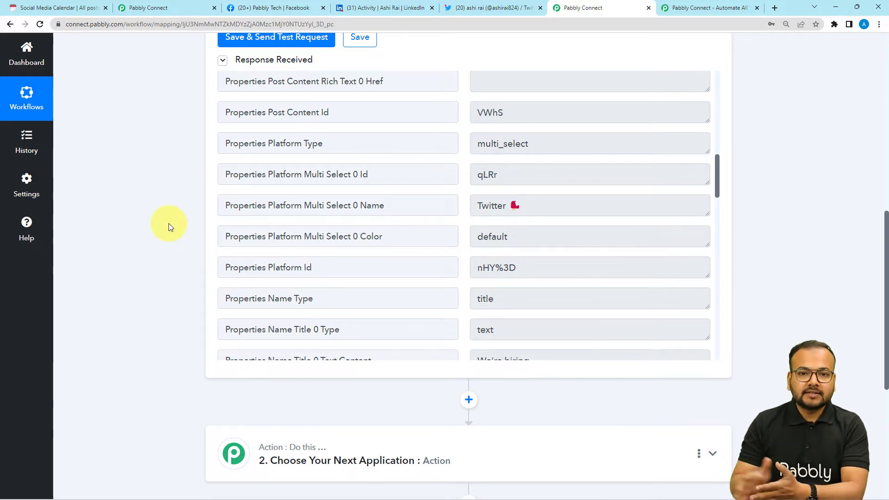
scroll(168, 223, "up", 2)
scroll(169, 223, "down", 5)
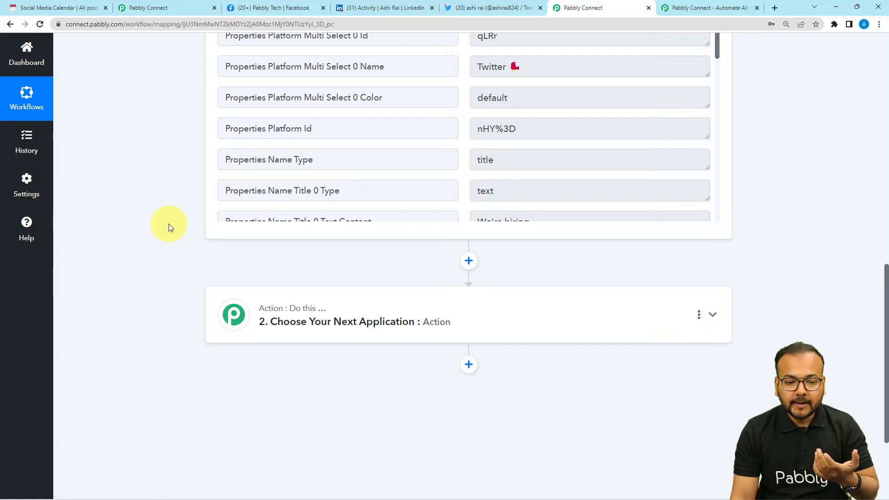
Choose Router by Pabbly as the application for the workflow's second step, checking the trigger response's status and platform fields
left_click(300, 328)
scroll(297, 327, "down", 2)
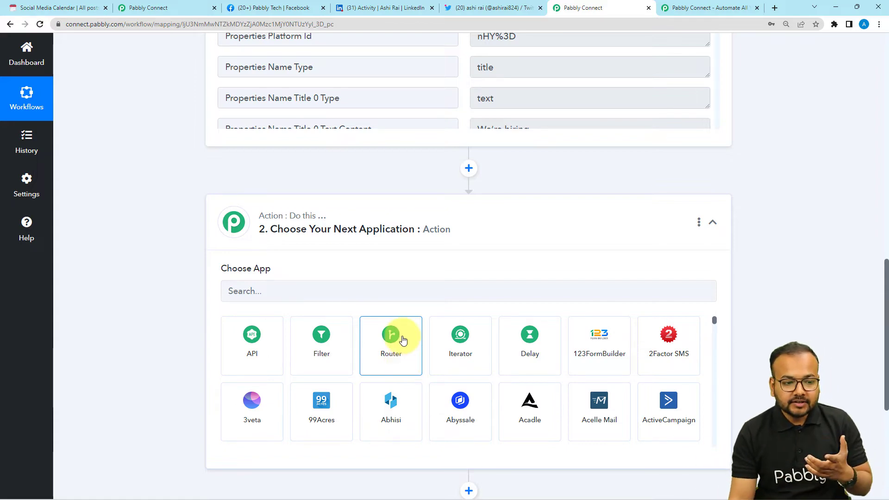
scroll(209, 240, "up", 4)
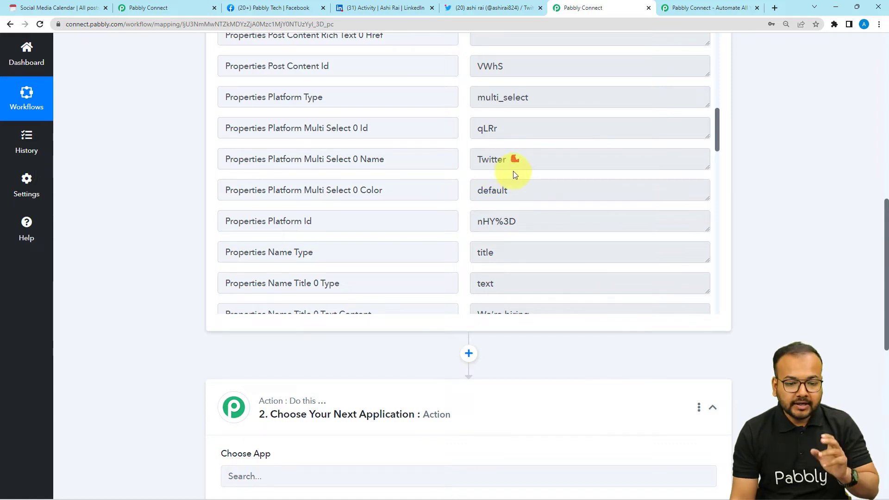
scroll(438, 200, "up", 2)
scroll(438, 199, "up", 6)
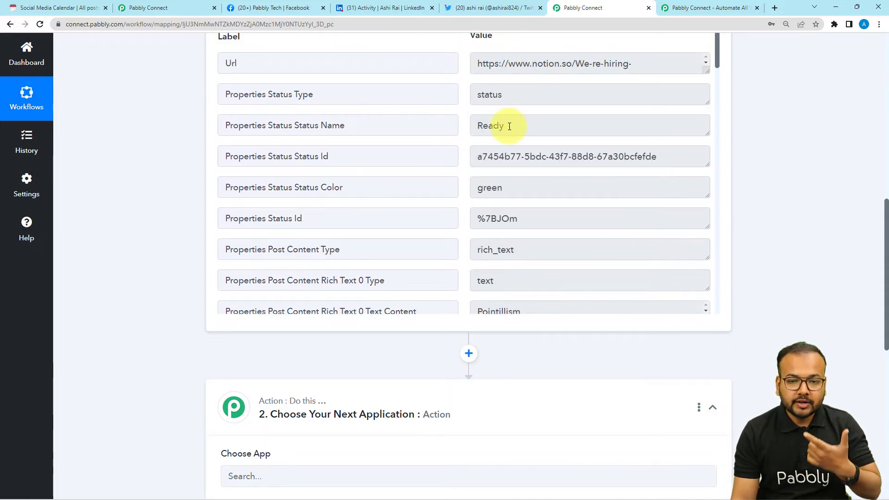
scroll(383, 180, "down", 6)
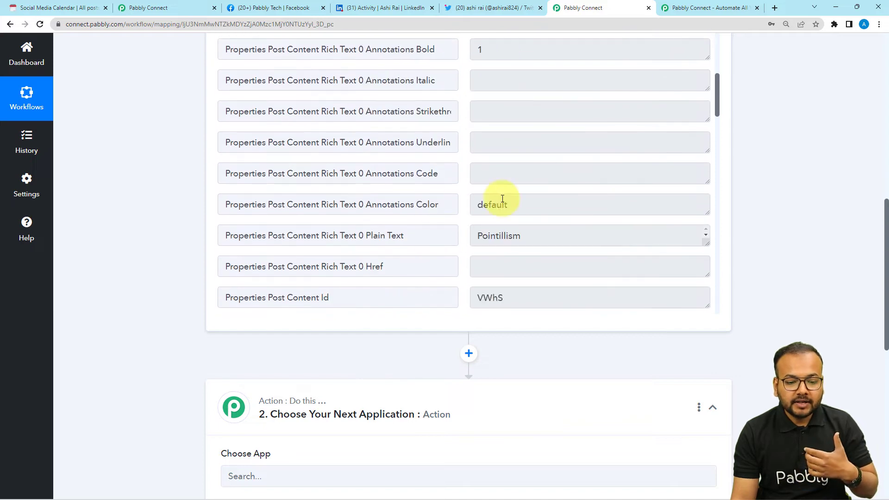
scroll(397, 207, "down", 3)
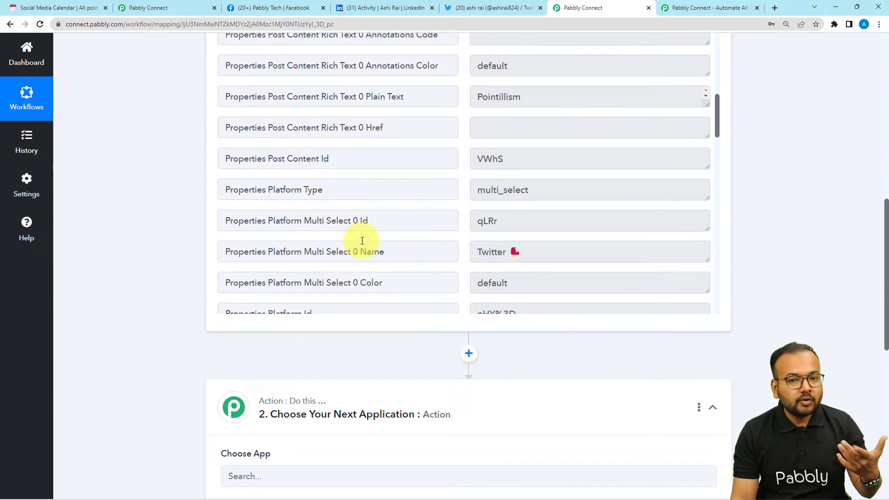
scroll(185, 229, "down", 6)
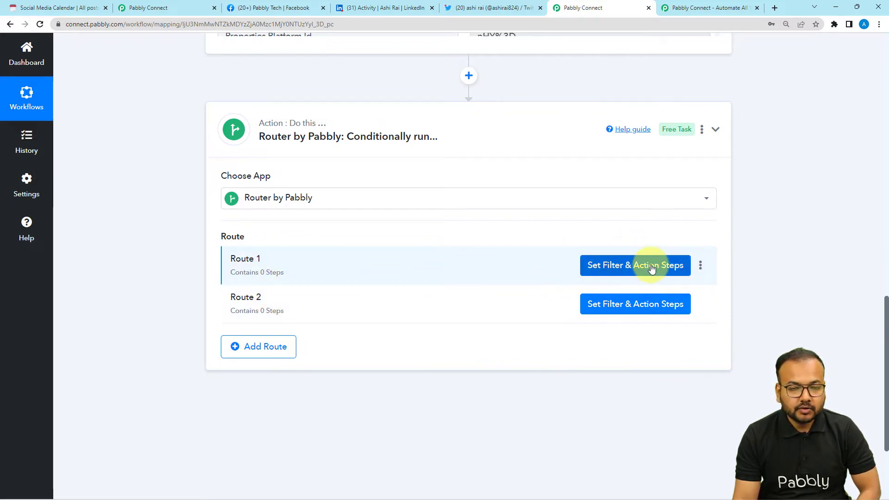
Rename the router's Route 1 as Twitter
left_click(700, 265)
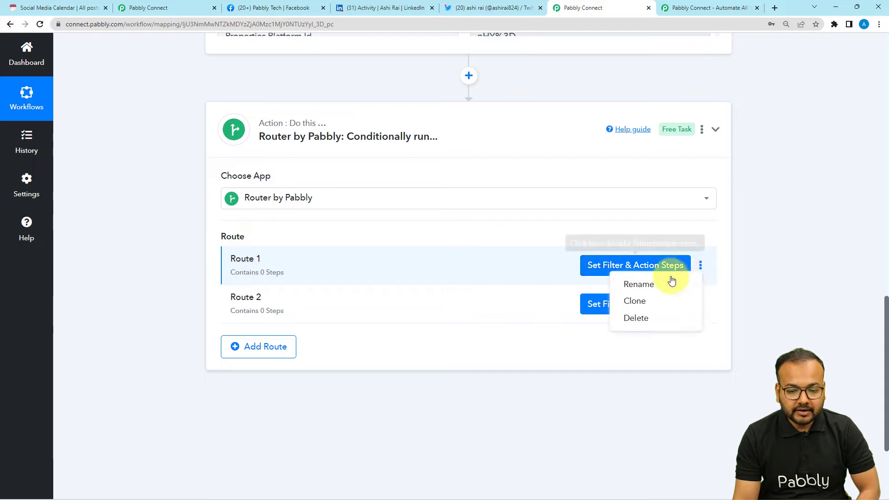
left_click(633, 283)
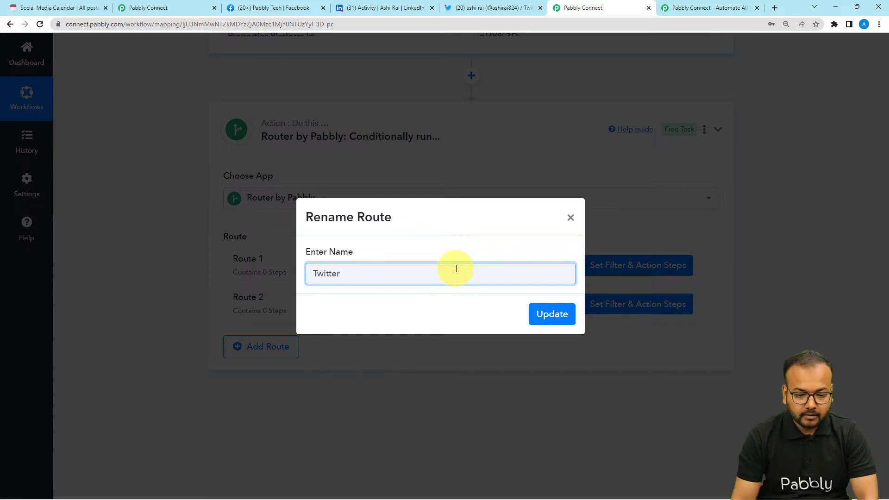
left_click(554, 318)
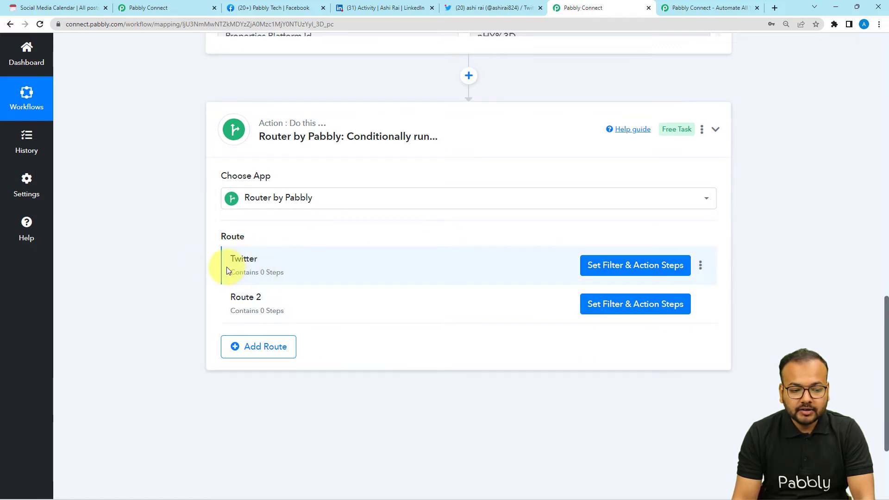
Look at the Twitter route's filter label choices, and close the filter to check the status name in the Notion response
left_click(609, 267)
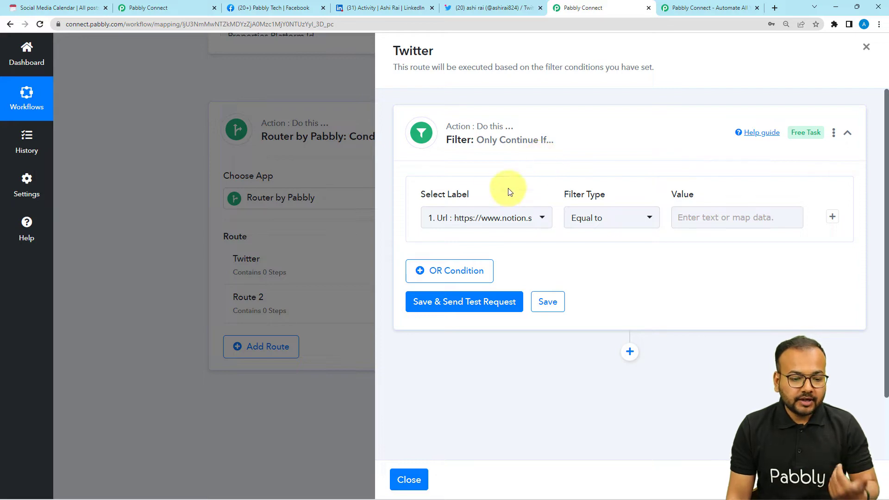
left_click(508, 226)
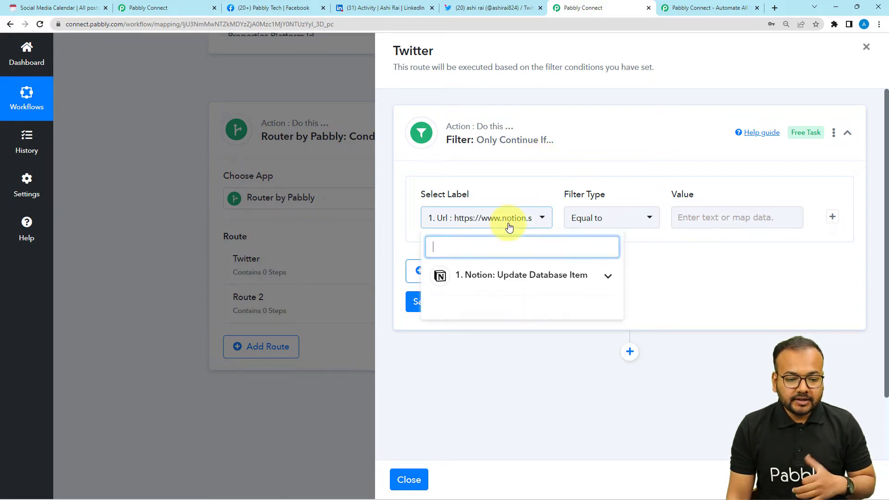
left_click(313, 162)
scroll(170, 119, "up", 7)
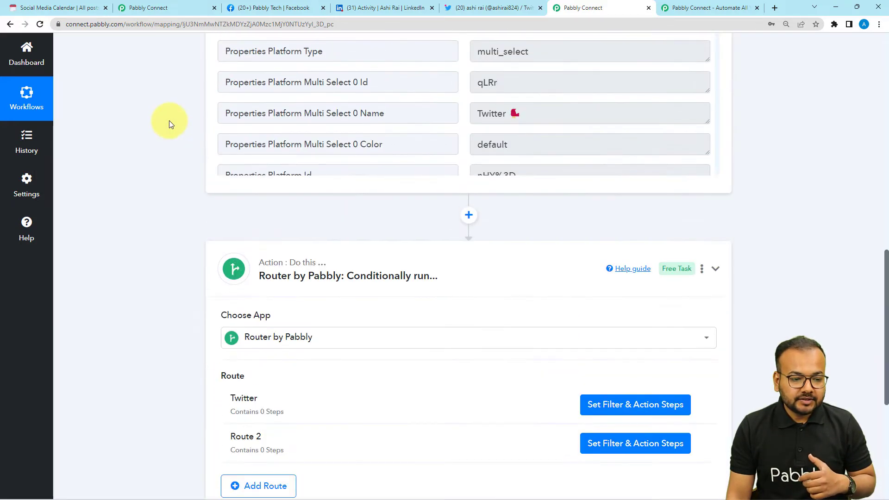
scroll(368, 181, "up", 9)
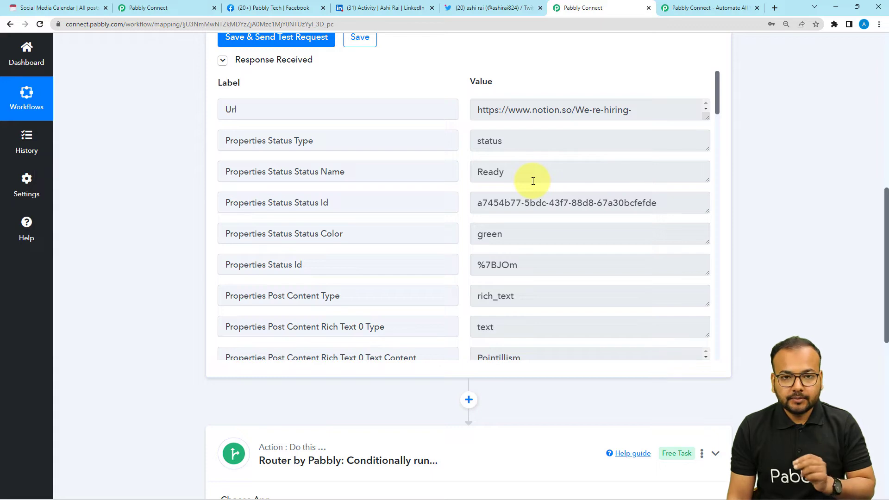
scroll(112, 204, "down", 6)
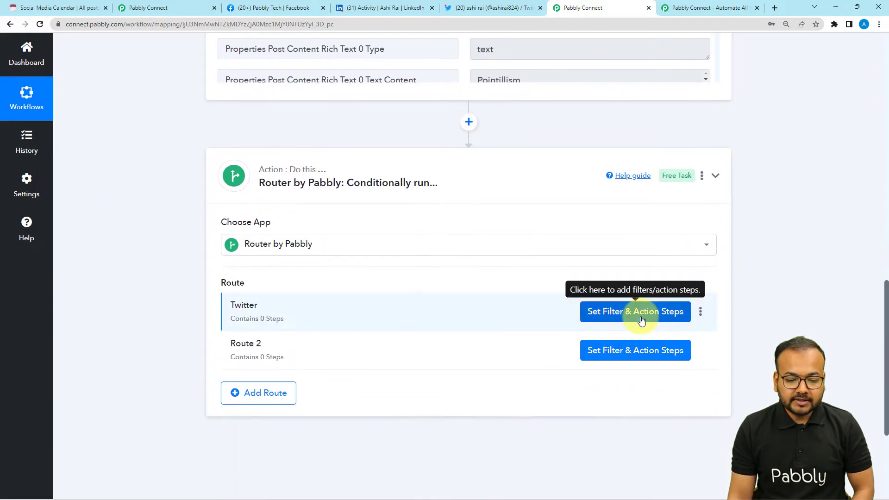
In the Twitter route's filter, set the first condition to Properties Status Status Name, Equal to, Ready
left_click(641, 318)
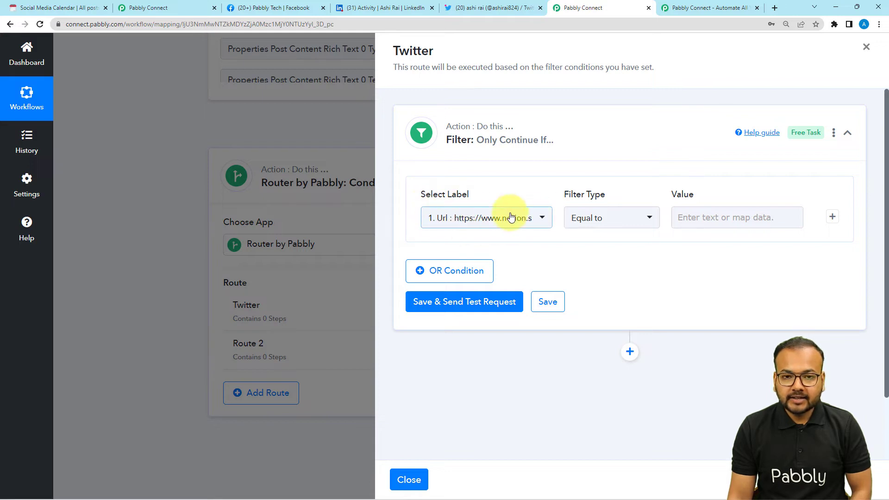
left_click(503, 221)
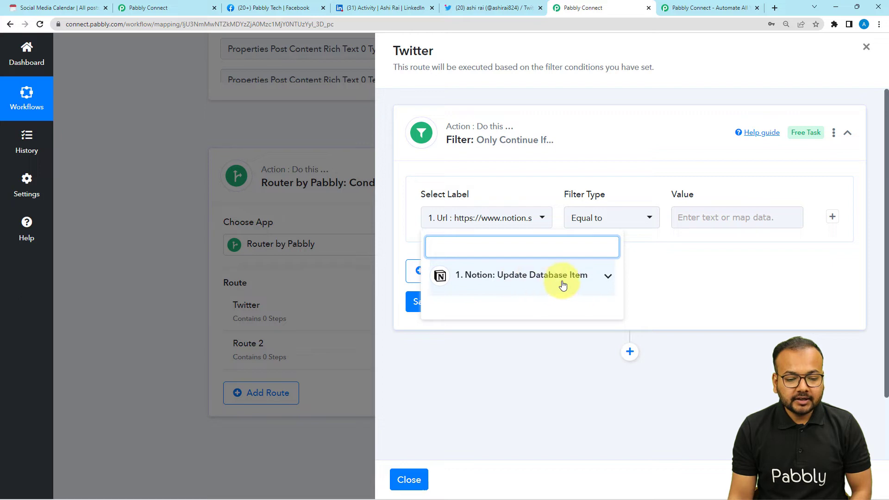
left_click(490, 290)
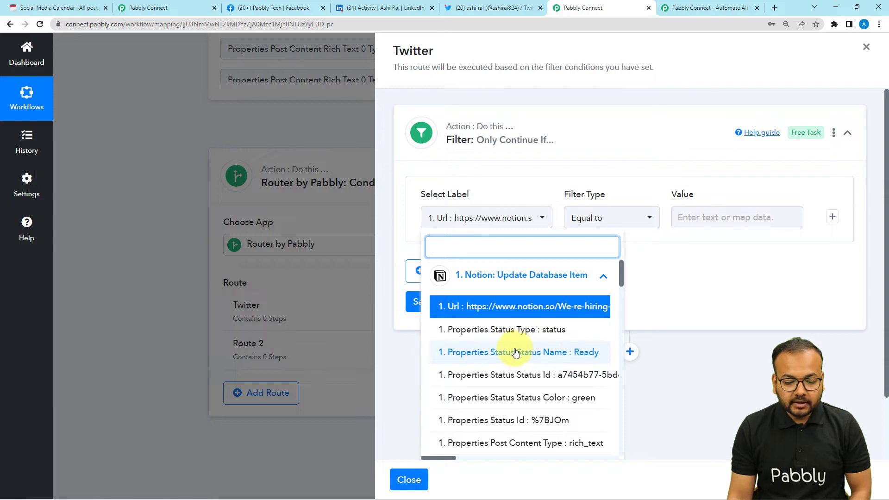
left_click(567, 355)
left_click(626, 274)
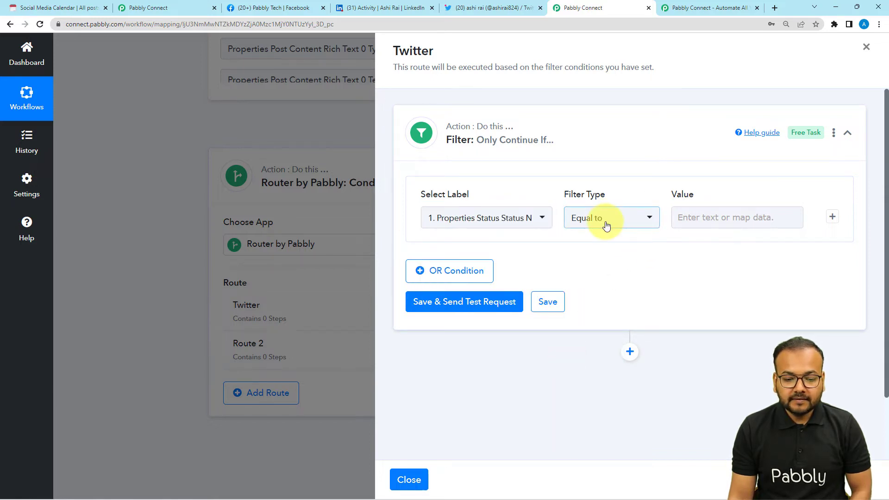
left_click(695, 224)
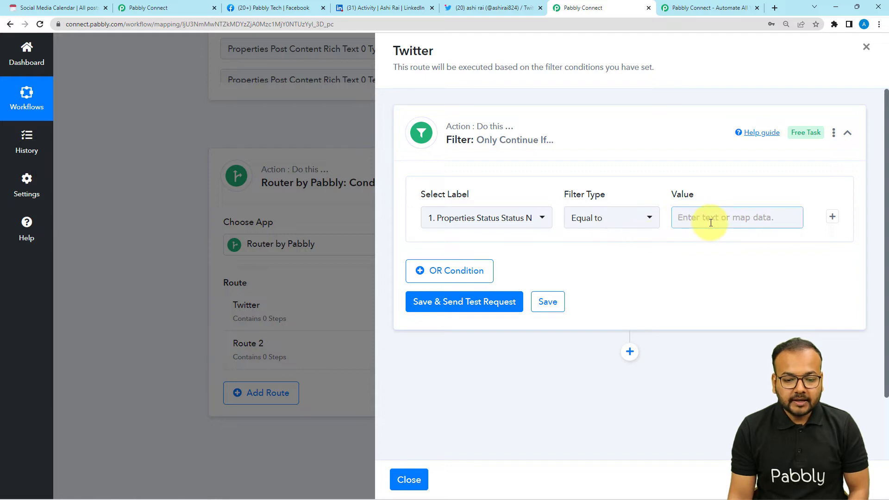
left_click(711, 223)
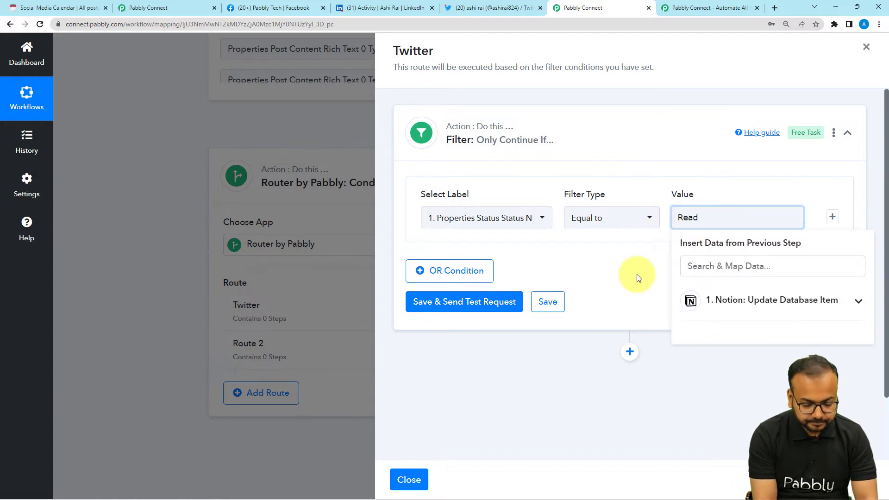
left_click(624, 284)
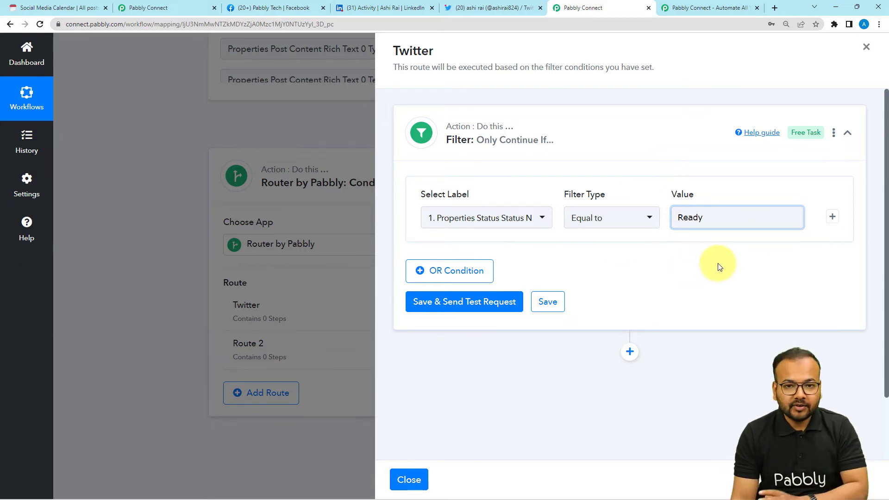
Add a second AND condition to the Twitter filter: Properties Platform Multi Select 0 Name, Equal to, Twitter
left_click(833, 217)
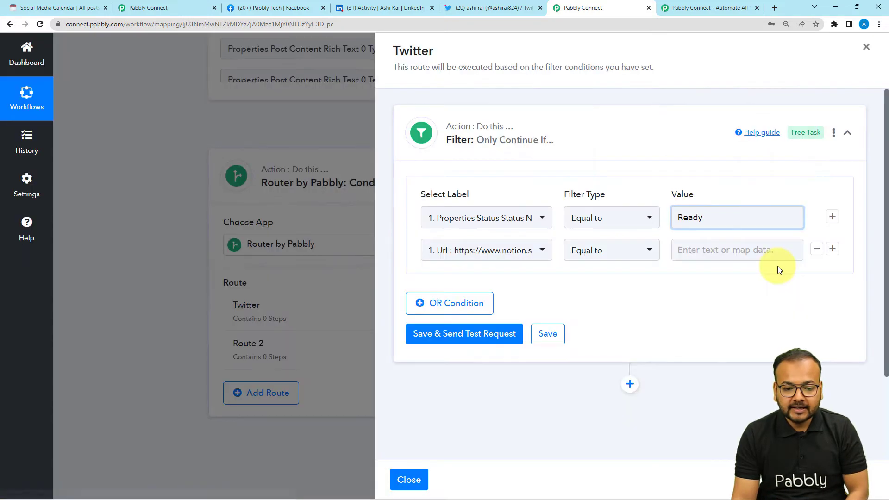
left_click(481, 250)
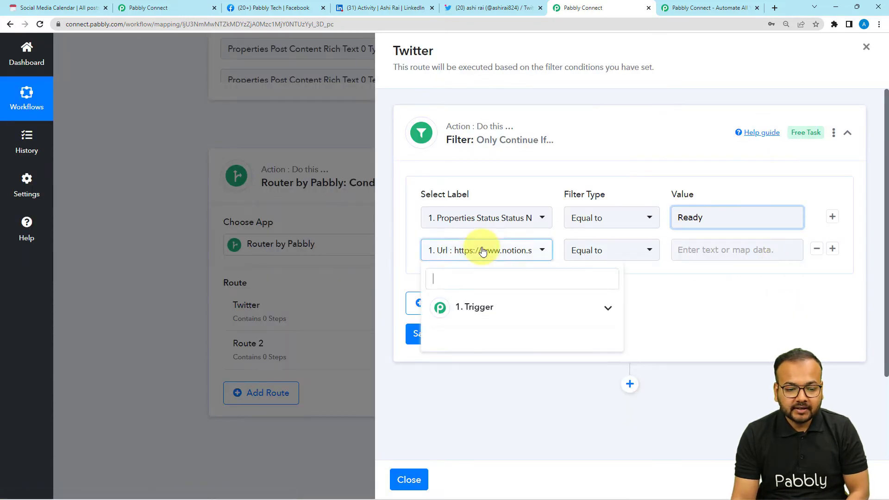
left_click(495, 320)
scroll(487, 379, "down", 3)
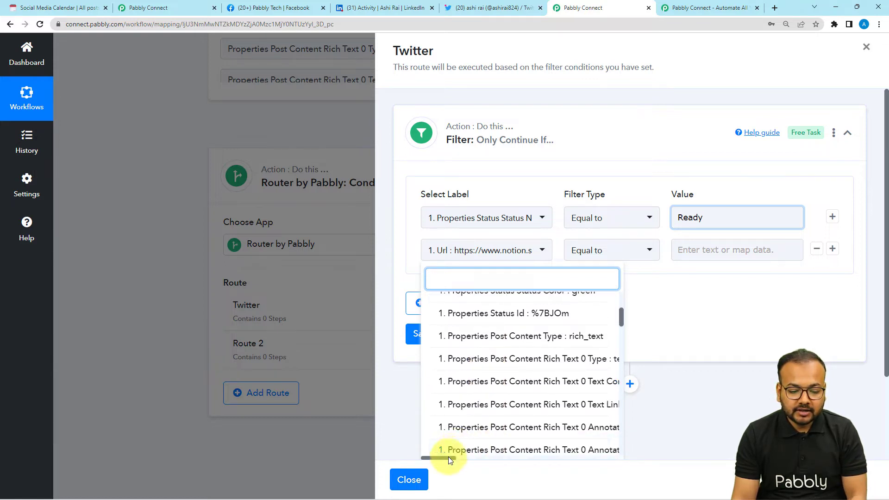
left_click_drag(448, 457, 465, 458)
scroll(511, 383, "down", 6)
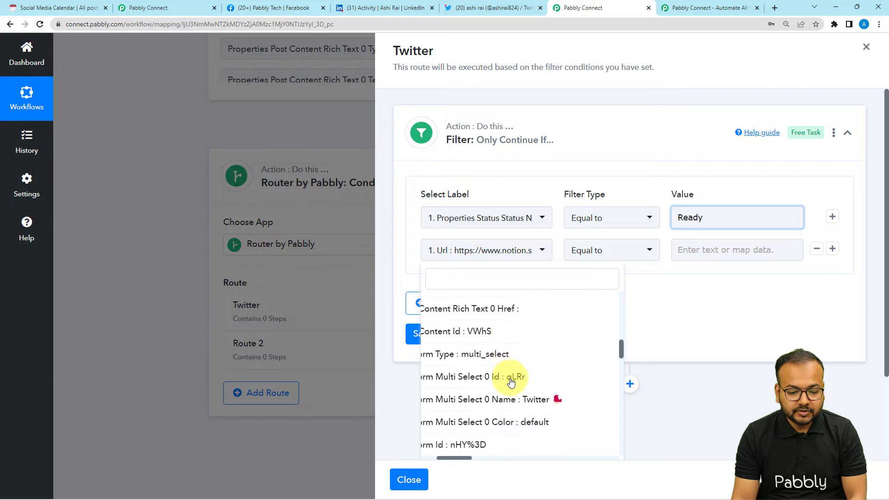
left_click(486, 399)
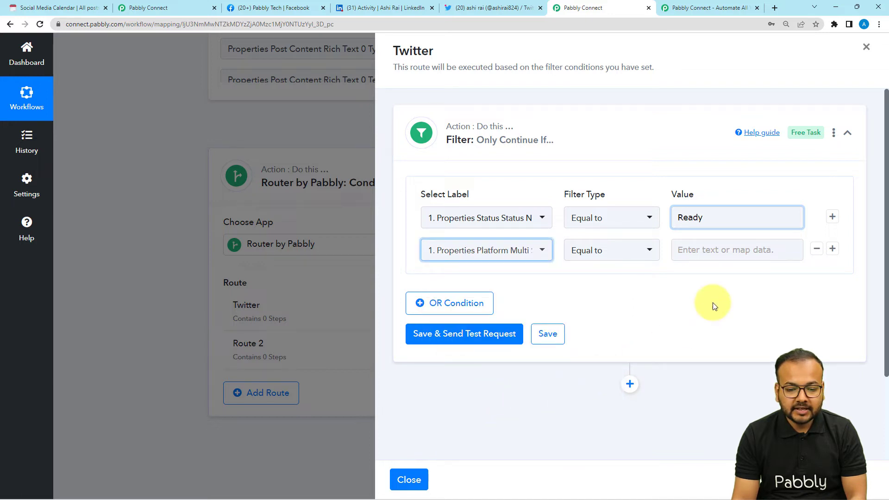
left_click(708, 252)
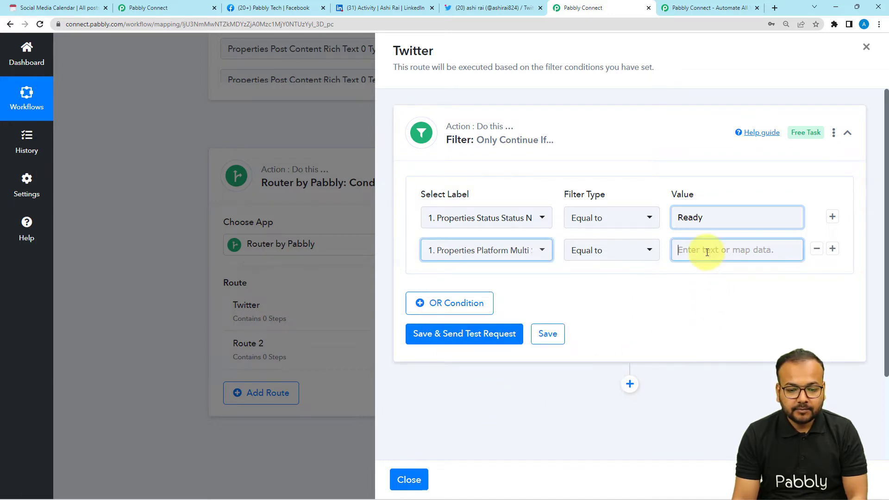
left_click(638, 298)
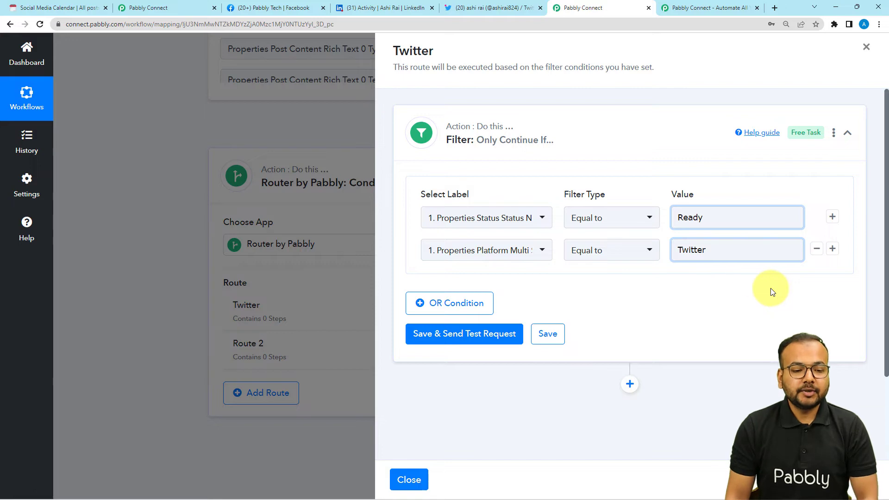
Save and test the Twitter route's filter, and check the Platform Multi Select 0 Name value among the second condition's label choices
scroll(468, 241, "down", 2)
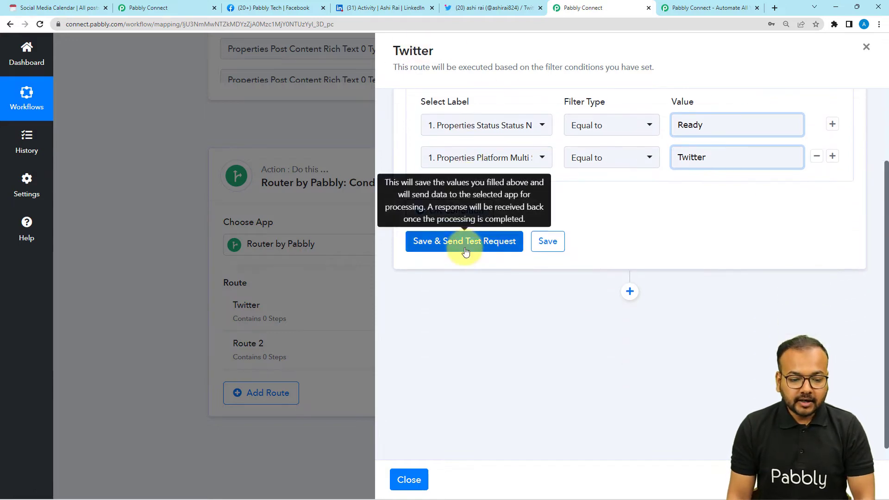
left_click(465, 252)
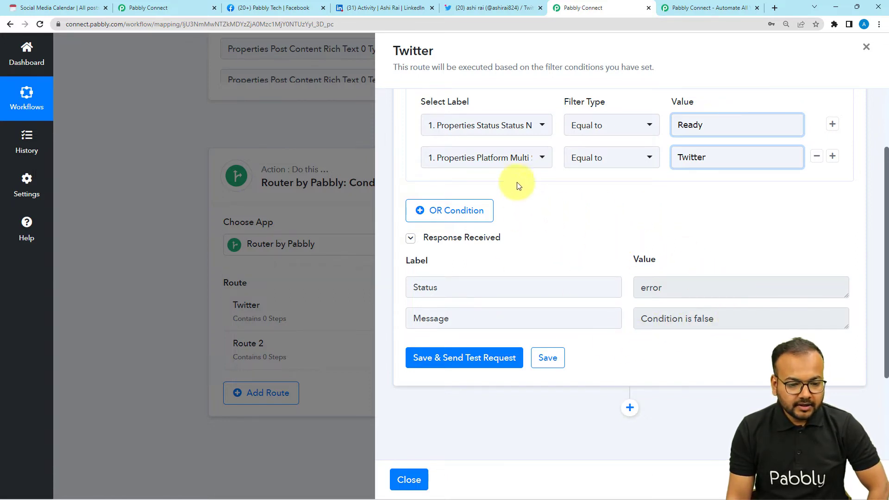
left_click(519, 161)
scroll(506, 266, "up", 5)
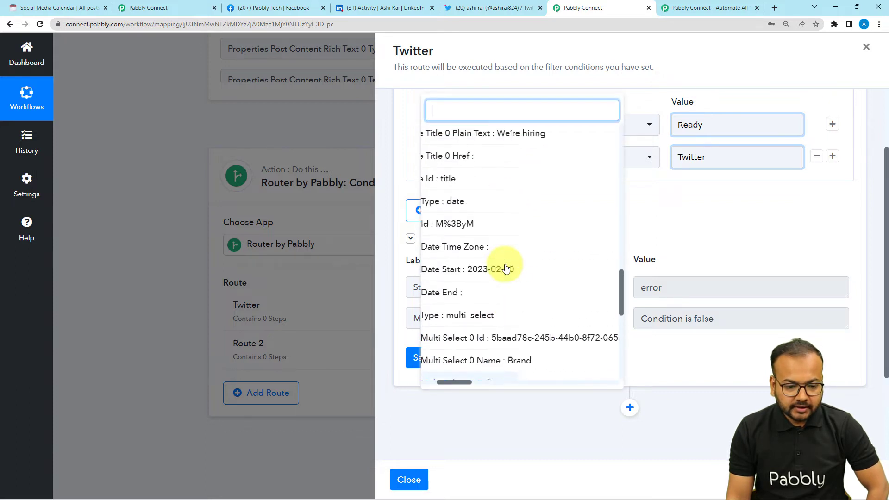
scroll(506, 268, "up", 7)
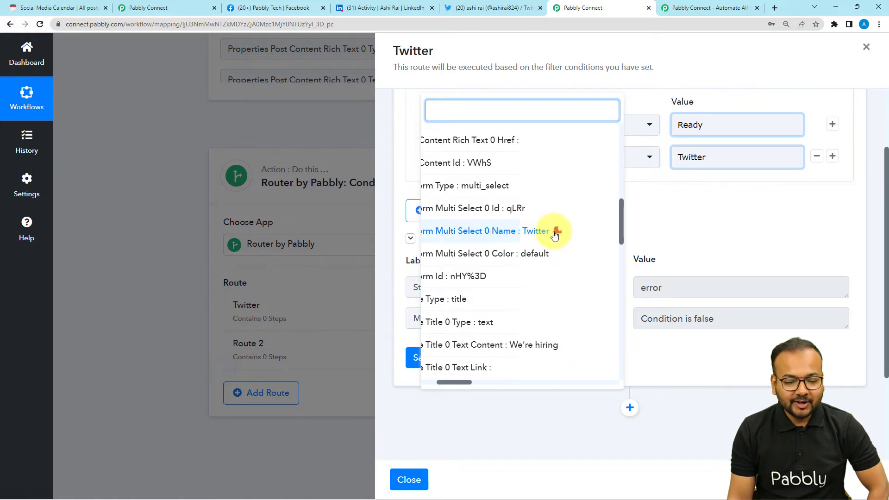
left_click(661, 223)
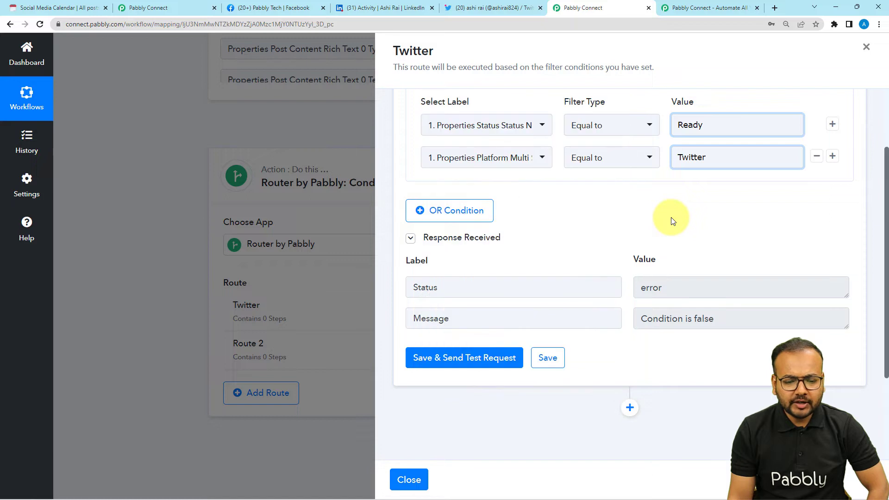
Set the Platform condition's filter type to Contains, and save and test the Twitter filter again
left_click(609, 168)
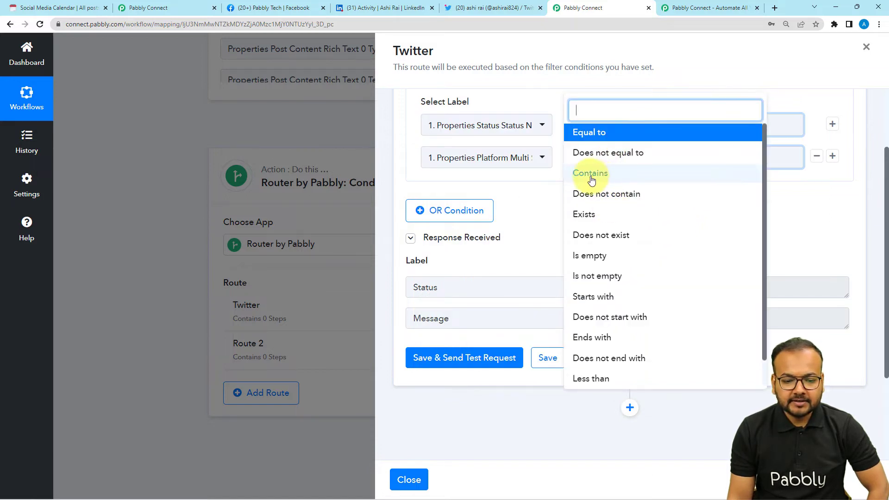
left_click(597, 174)
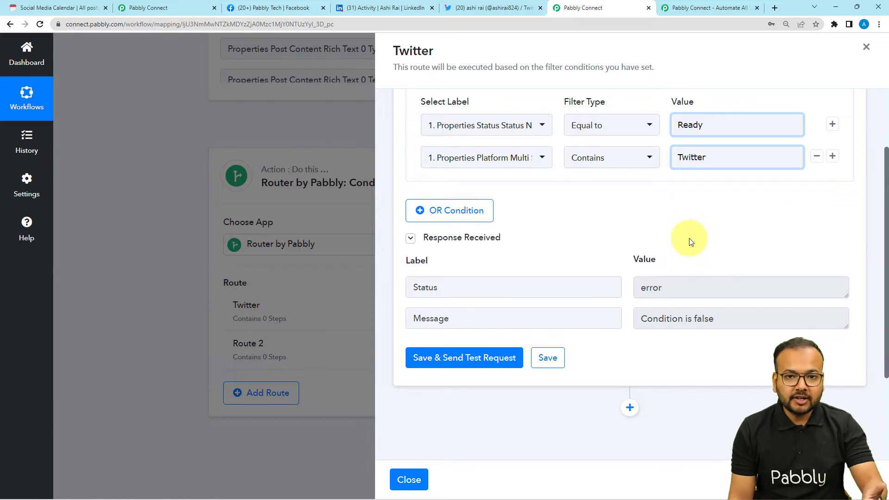
left_click(487, 361)
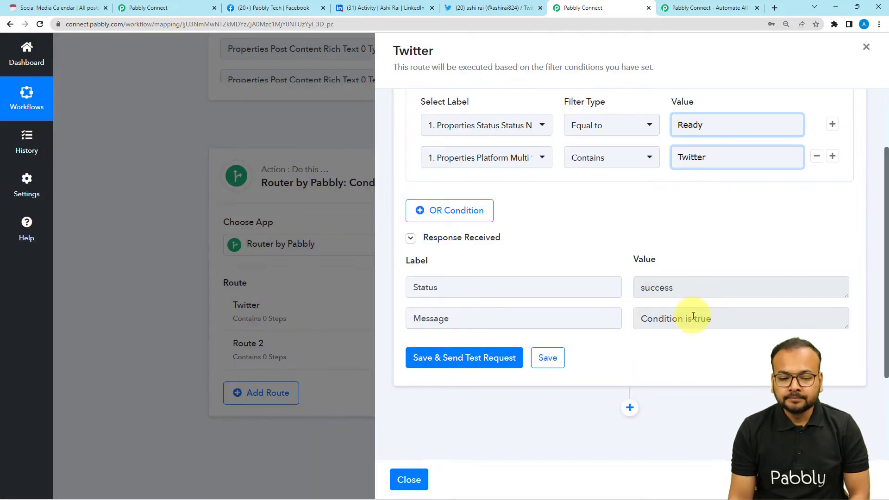
scroll(693, 317, "down", 3)
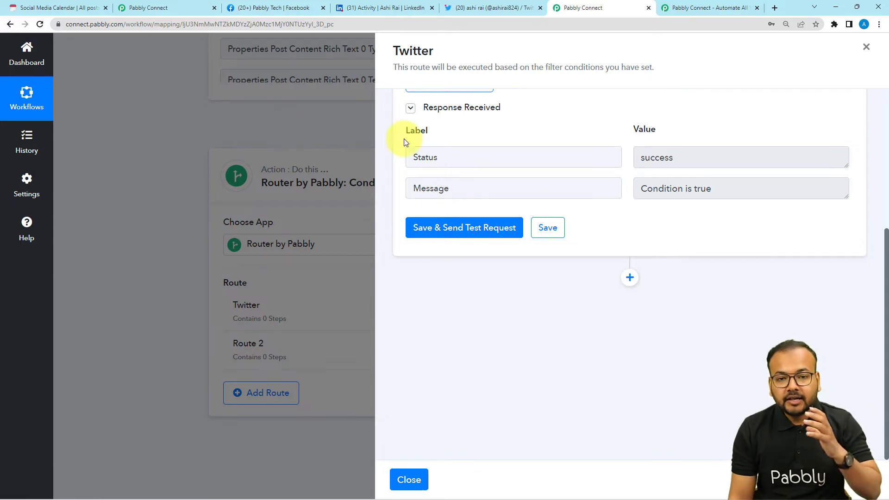
Check the post dates in Notion's Social Media Calendar, and return to Pabbly Connect to review the Twitter filter
left_click(86, 8)
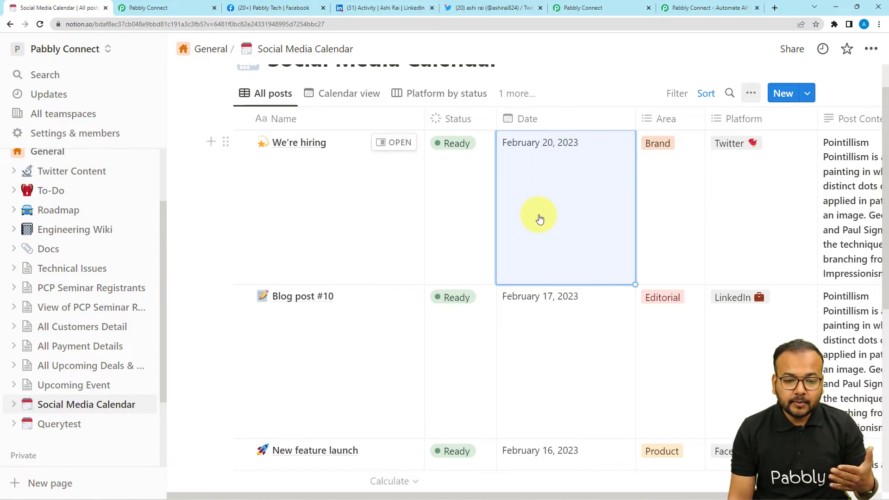
left_click(605, 6)
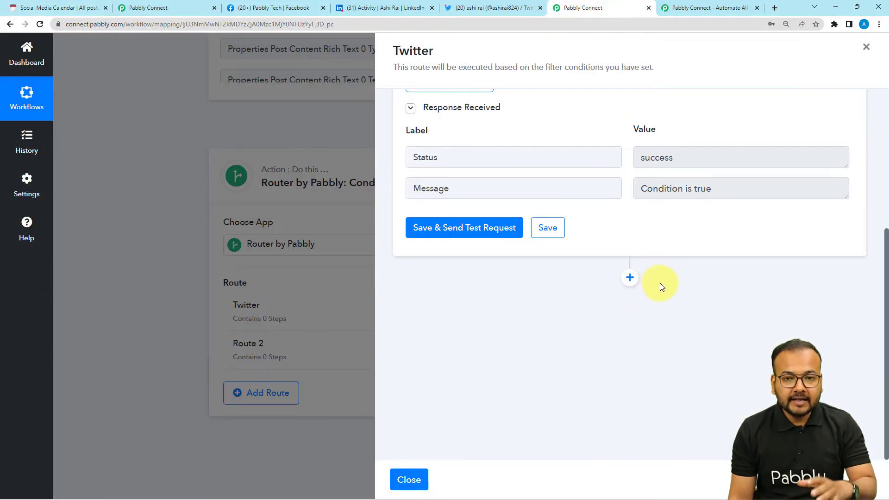
scroll(671, 305, "up", 4)
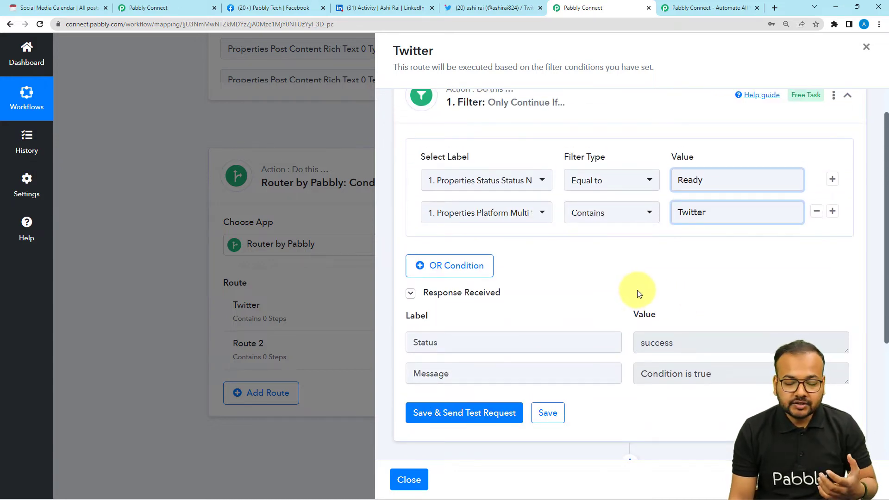
scroll(638, 291, "down", 4)
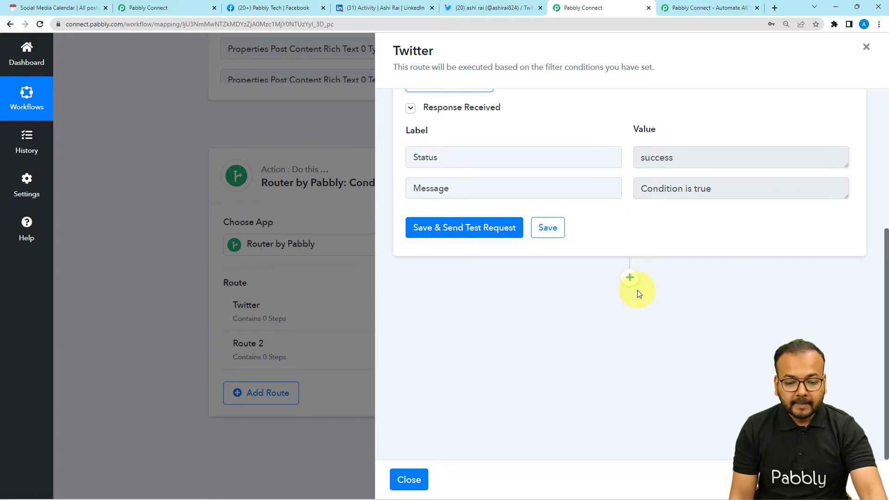
Add a Delay by Pabbly action after the Twitter route's filter and set it to Delay Until
left_click(631, 280)
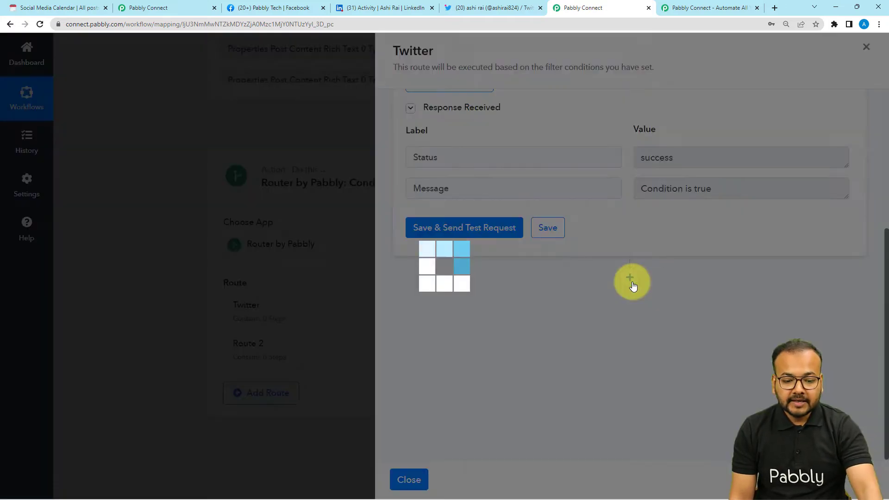
scroll(543, 329, "down", 3)
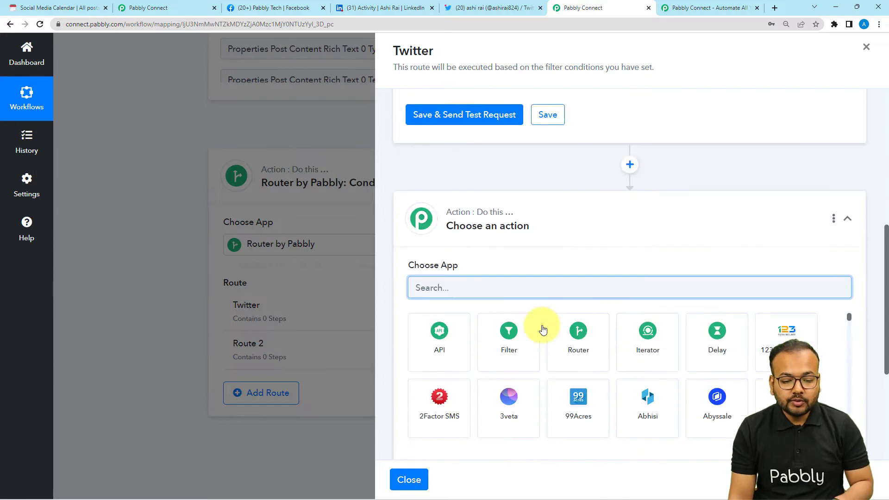
left_click(711, 325)
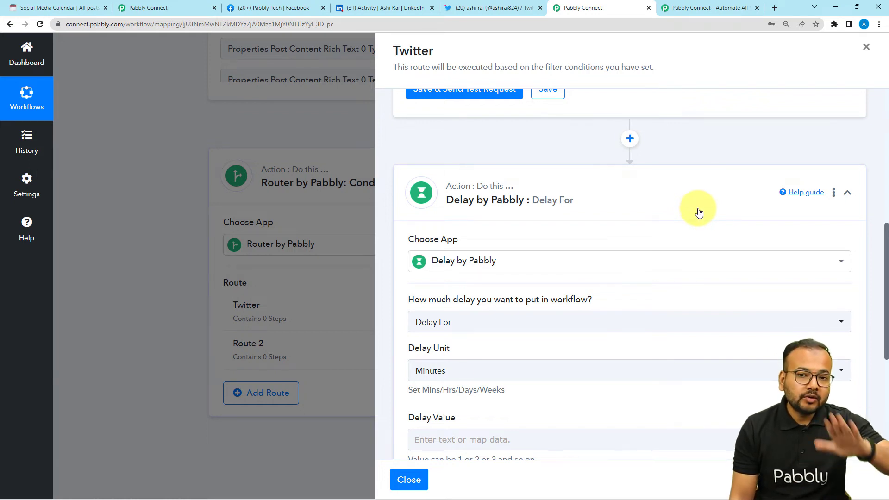
scroll(699, 211, "down", 2)
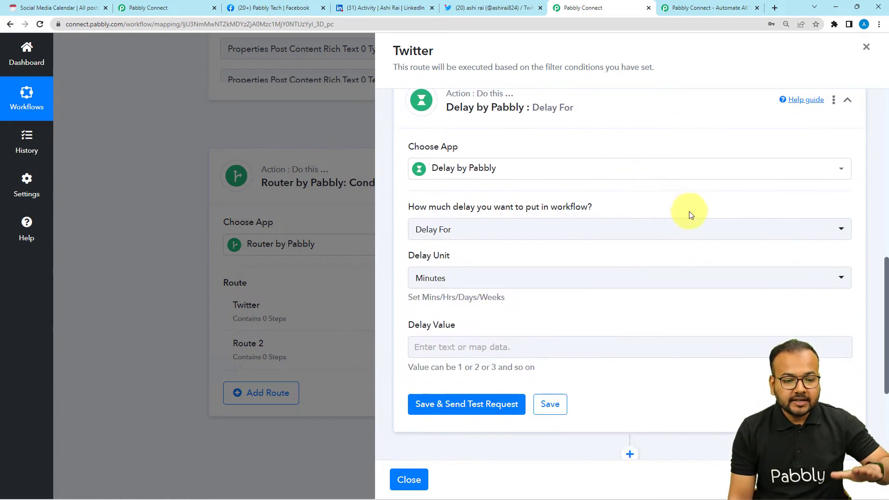
mouse_move(426, 214)
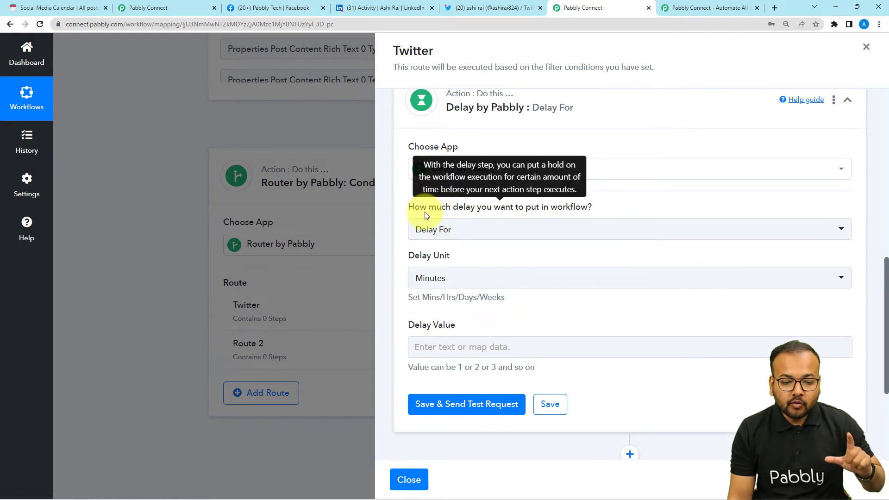
left_click(548, 238)
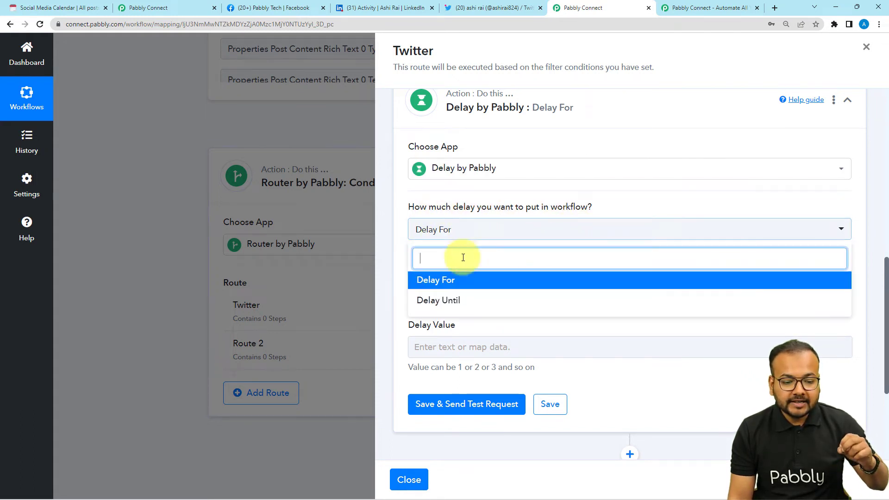
left_click(444, 302)
Examine the date format required for Delay Date and compare it with the Properties Date Date Start field in the Notion data
left_click(465, 280)
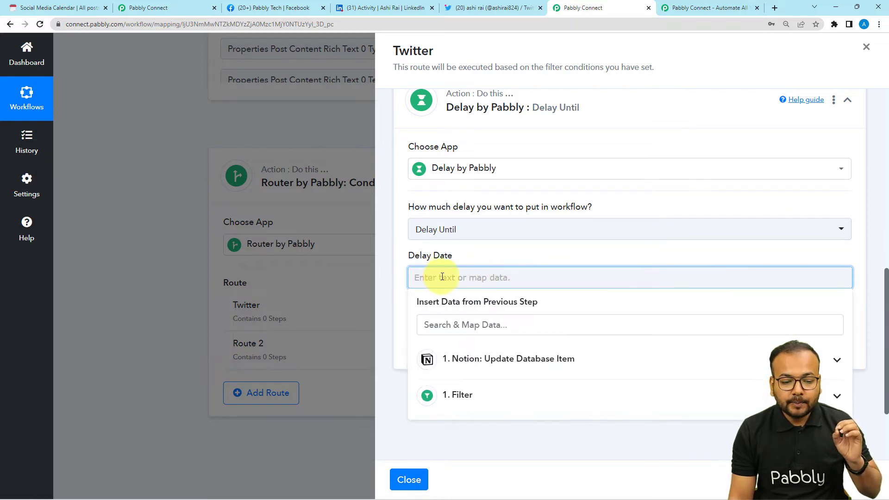
left_click(575, 256)
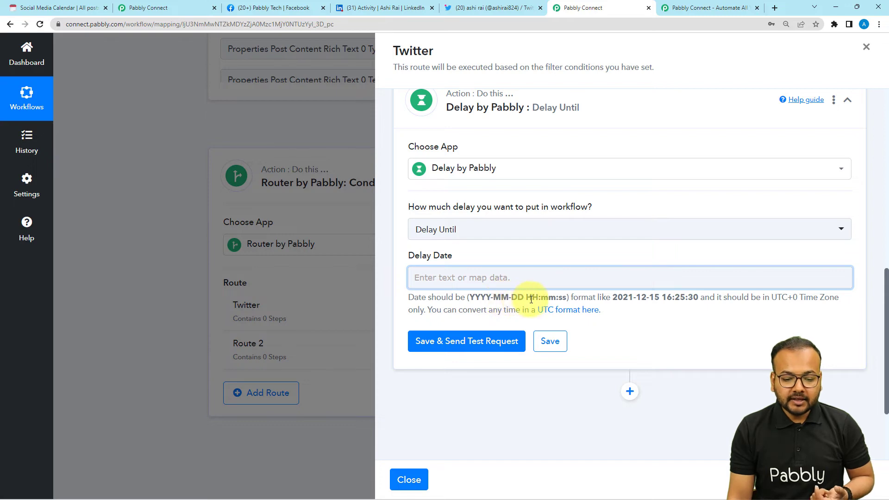
scroll(630, 317, "up", 7)
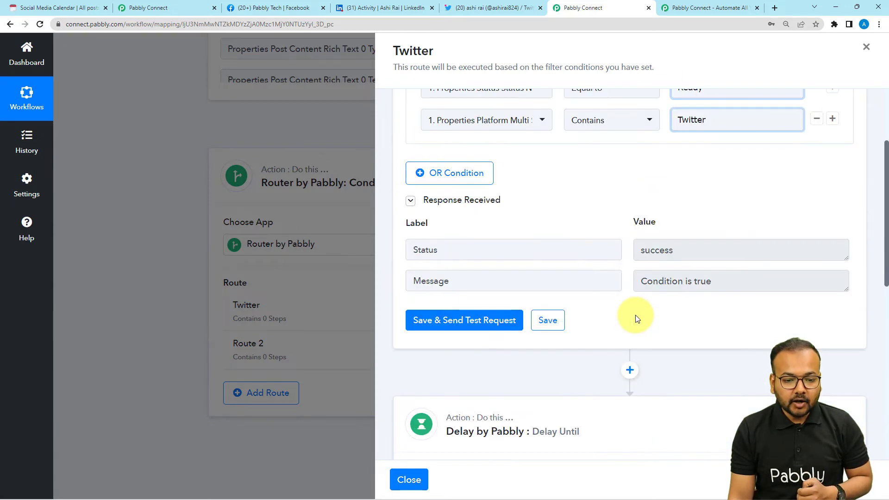
scroll(634, 318, "down", 7)
left_click(524, 276)
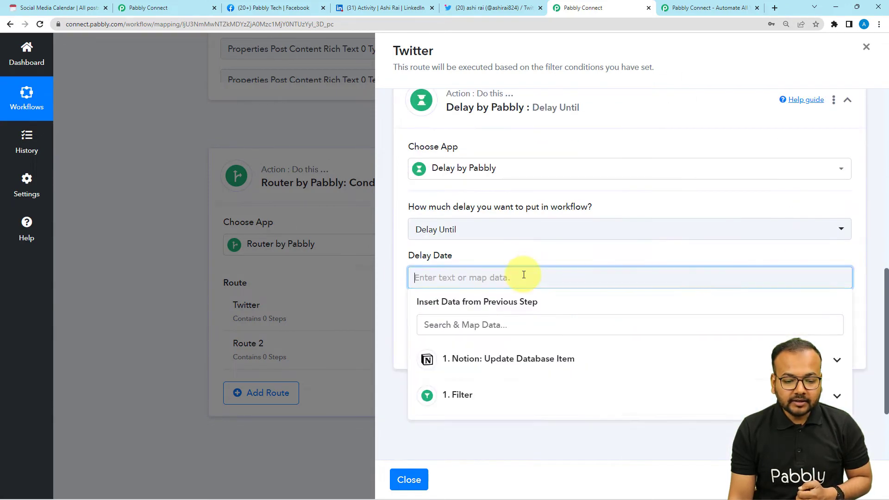
scroll(524, 274, "down", 3)
left_click(492, 245)
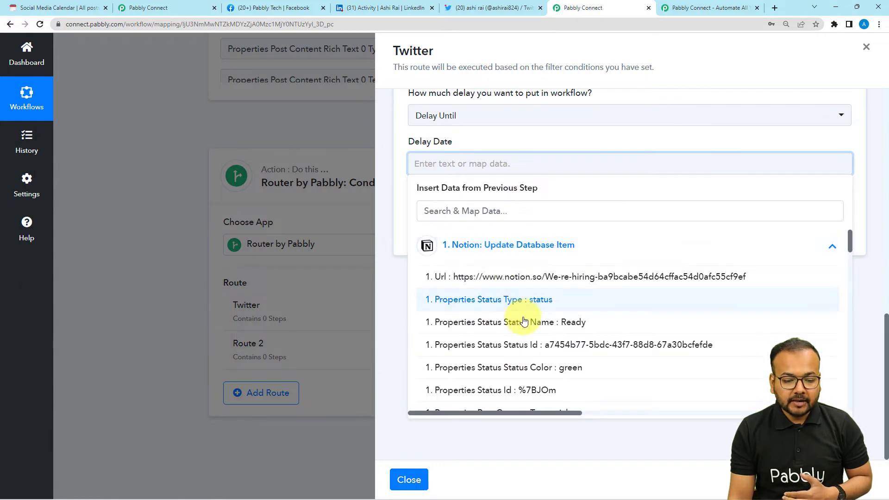
scroll(524, 320, "down", 8)
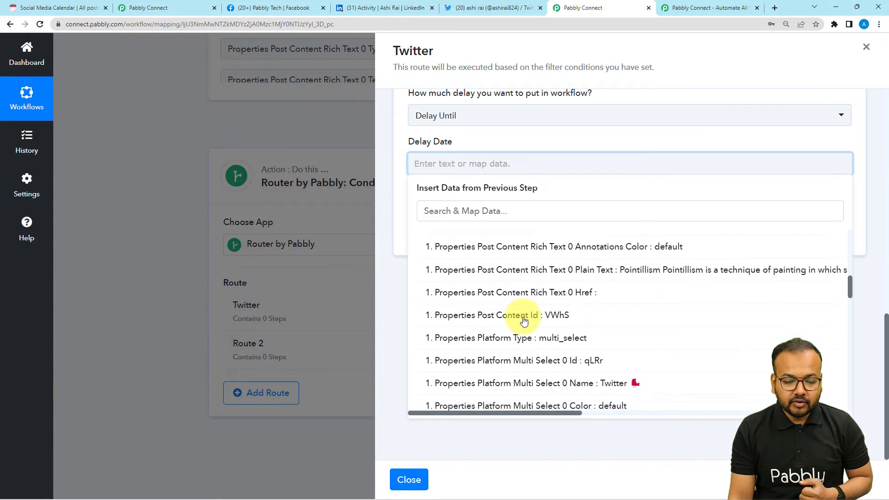
scroll(524, 320, "down", 8)
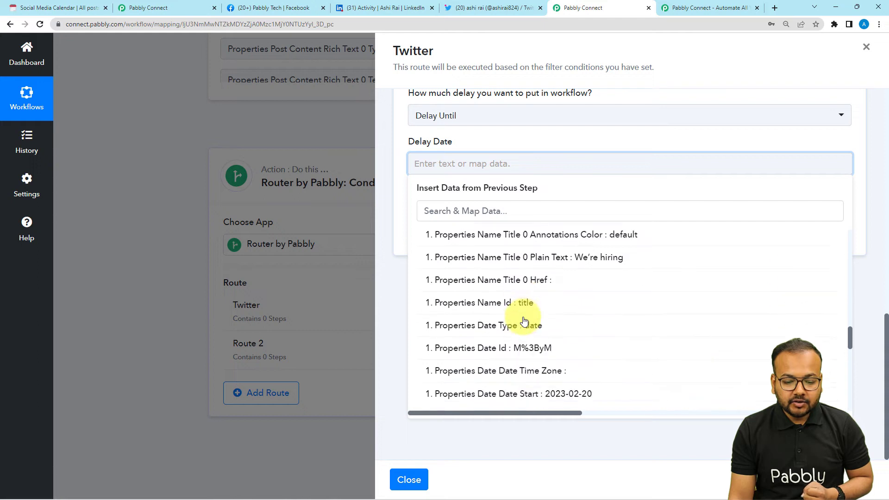
scroll(523, 321, "down", 3)
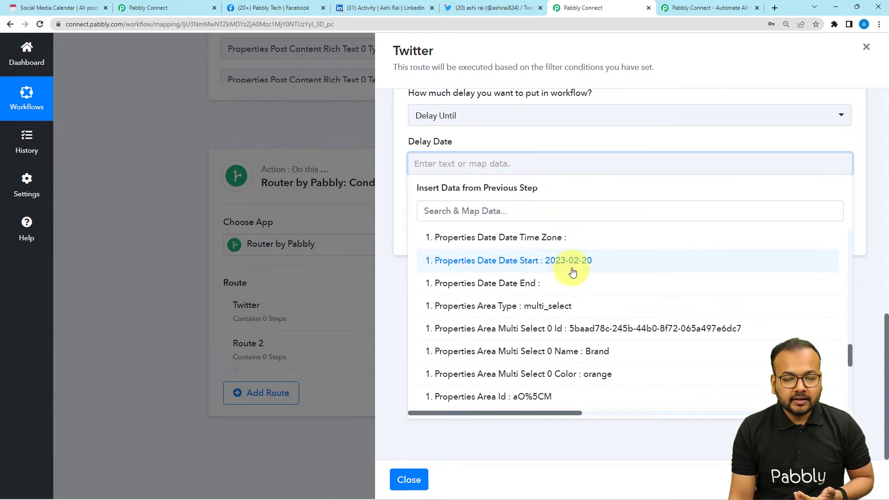
left_click(575, 163)
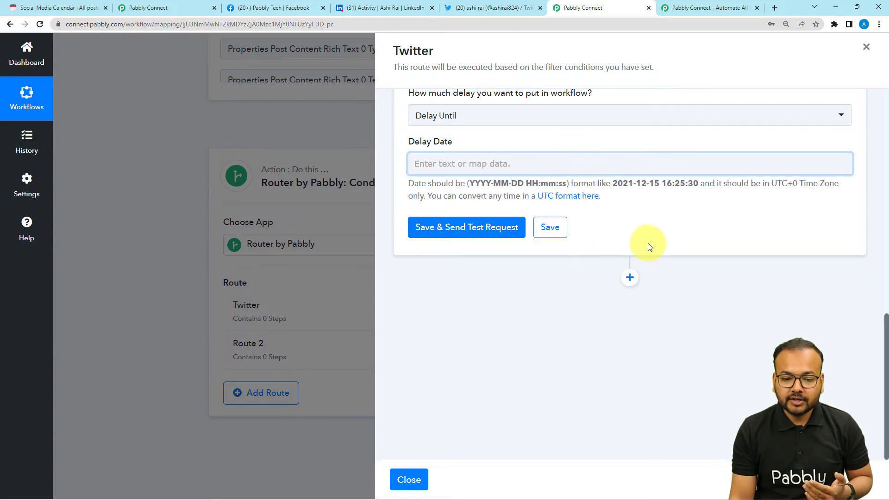
Insert a Date/Time Formatter action between the filter and the delay, choose Format Date with Time Zone, and connect it
scroll(653, 250, "up", 9)
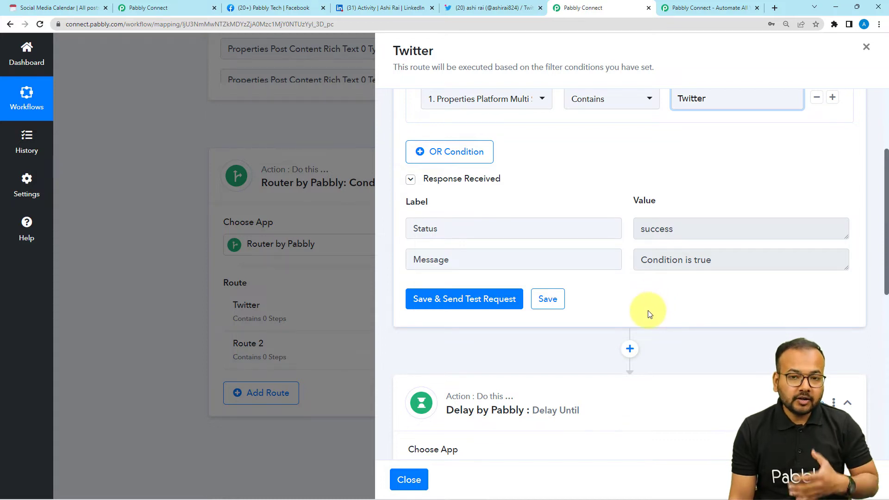
left_click(624, 350)
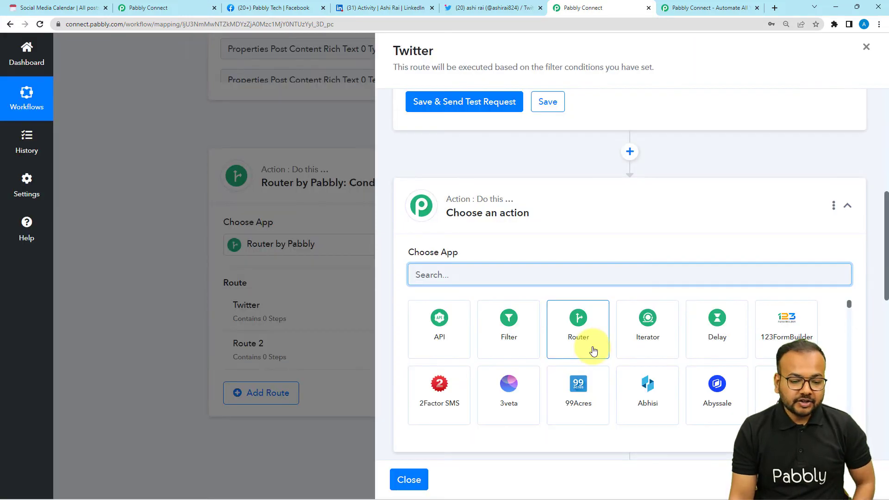
type("date")
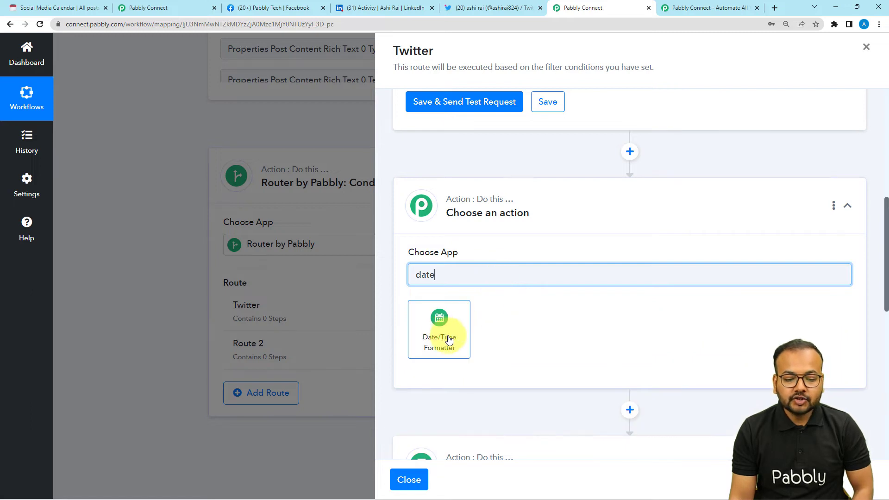
left_click(452, 334)
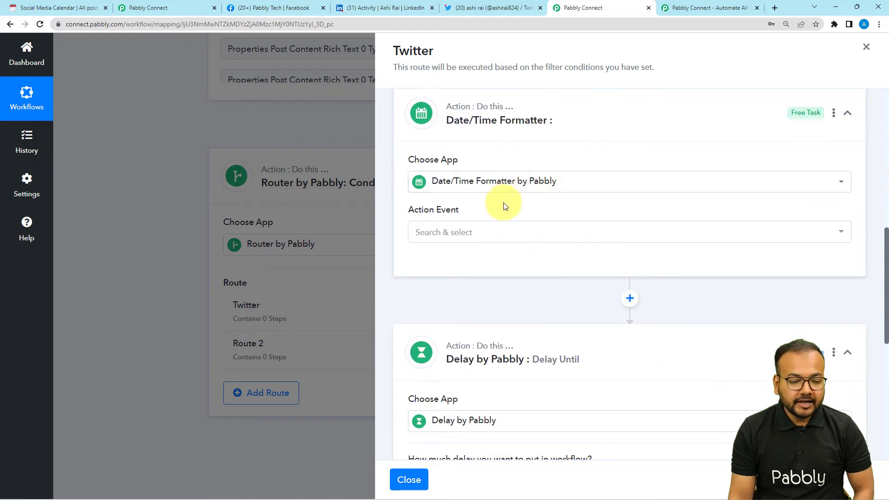
left_click(449, 240)
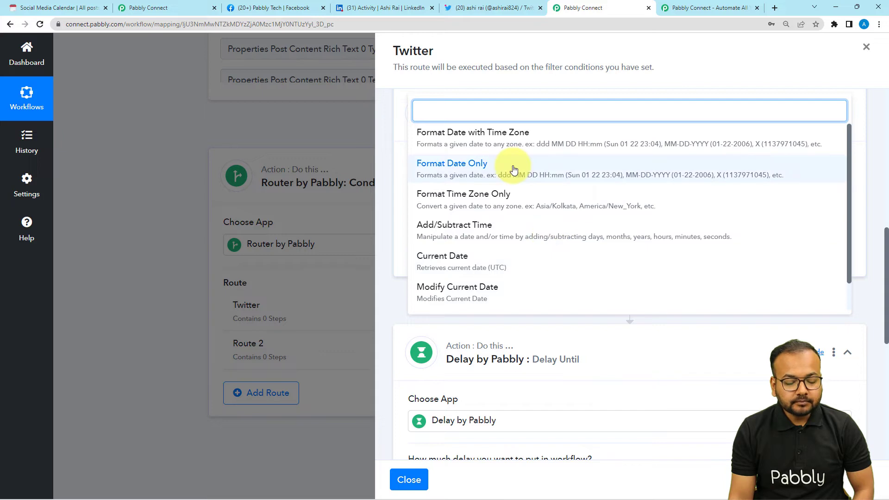
left_click(465, 140)
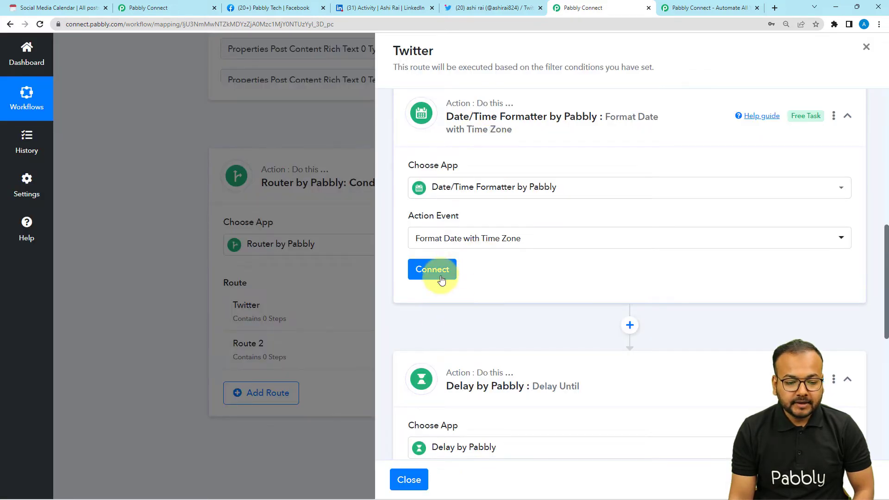
left_click(440, 271)
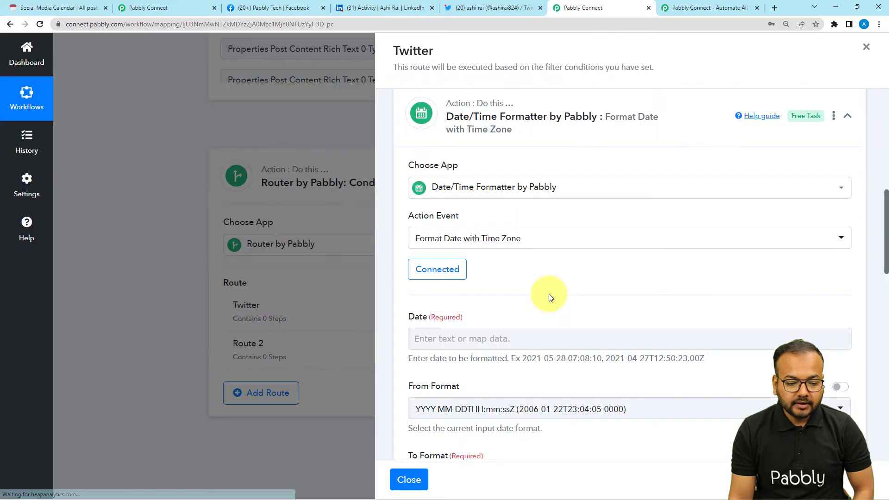
Map Notion's Properties Date Date Start value to the Date field of the Date/Time Formatter action
scroll(549, 293, "down", 2)
left_click(538, 246)
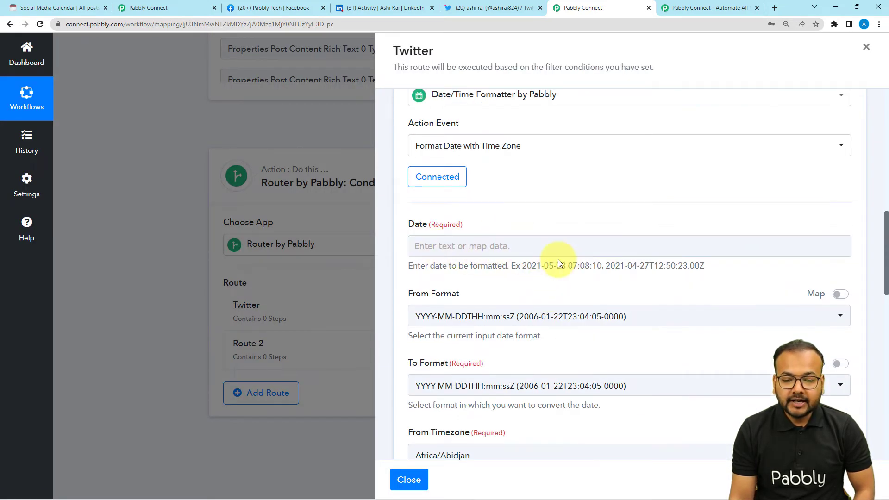
scroll(492, 265, "down", 2)
scroll(492, 265, "down", 1)
left_click(482, 160)
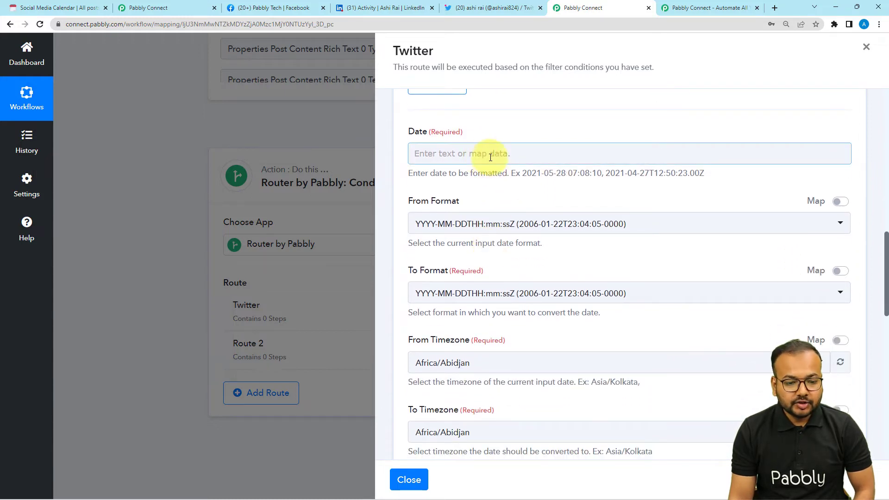
left_click(482, 153)
left_click(473, 246)
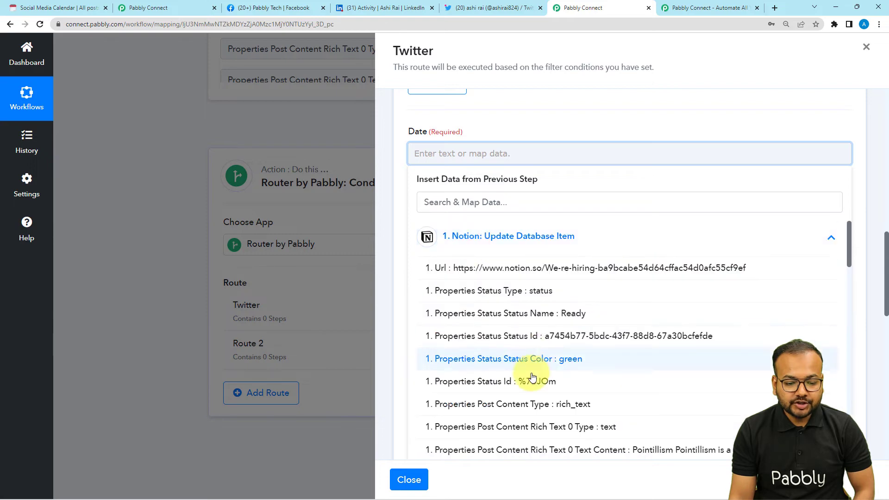
scroll(532, 377, "down", 10)
scroll(532, 377, "down", 7)
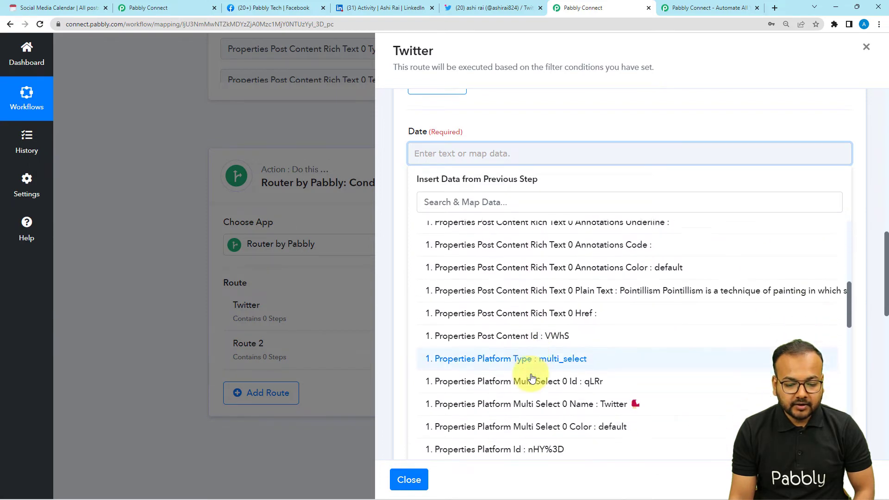
scroll(533, 377, "down", 5)
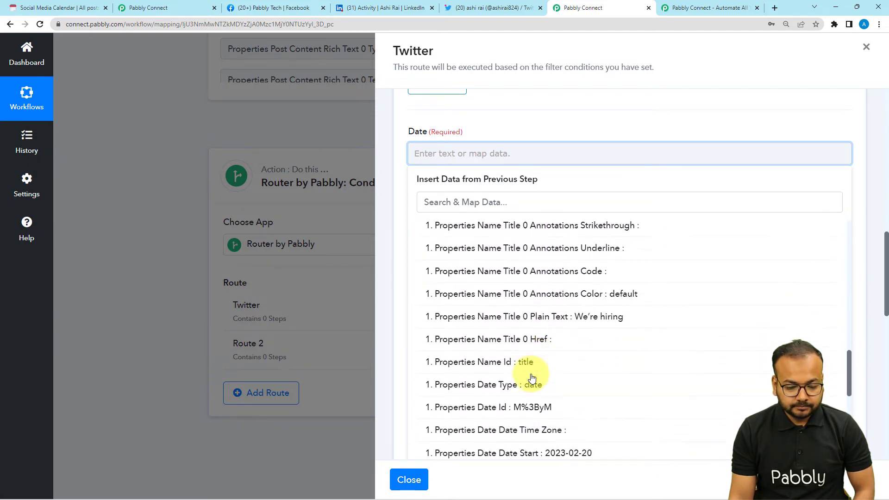
left_click(532, 390)
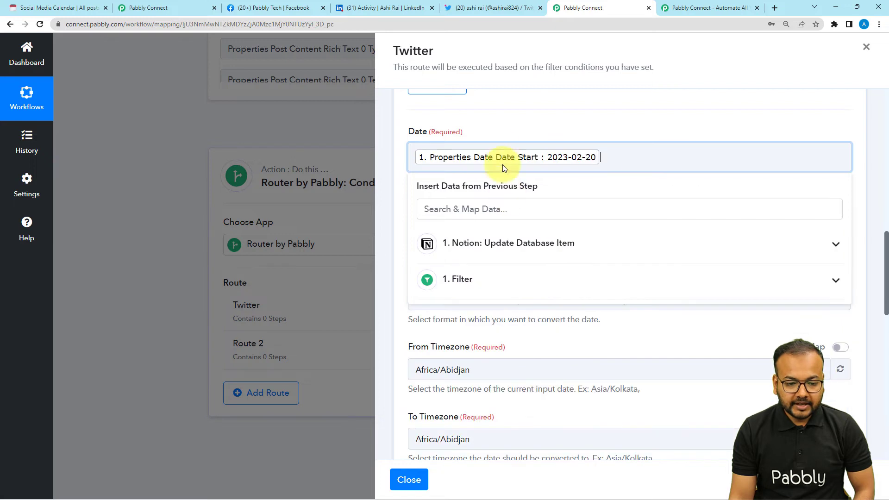
left_click(502, 123)
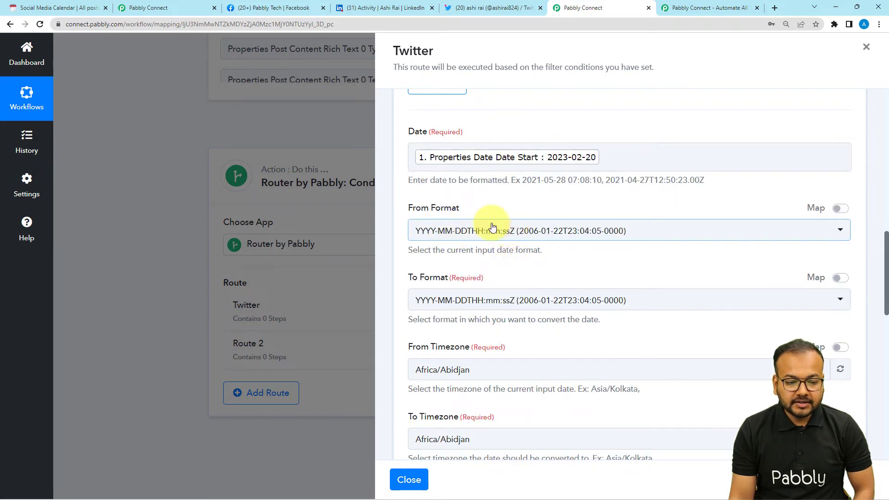
Set the formatter's From Format to YYYY-MM-DD (2006-01-22), matching the mapped Notion date
left_click(464, 240)
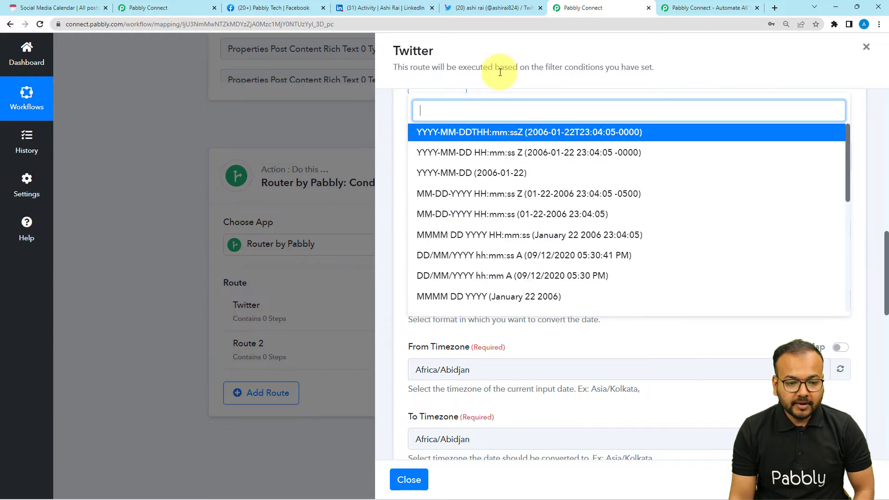
left_click(497, 97)
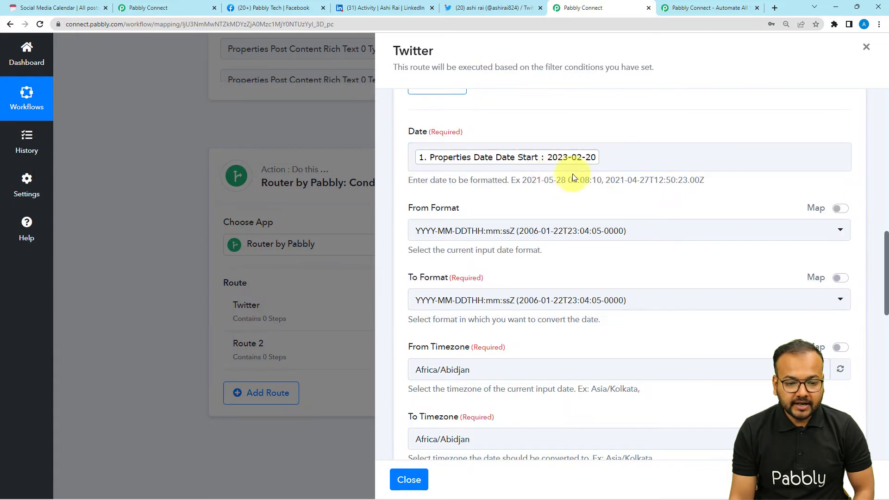
left_click(498, 232)
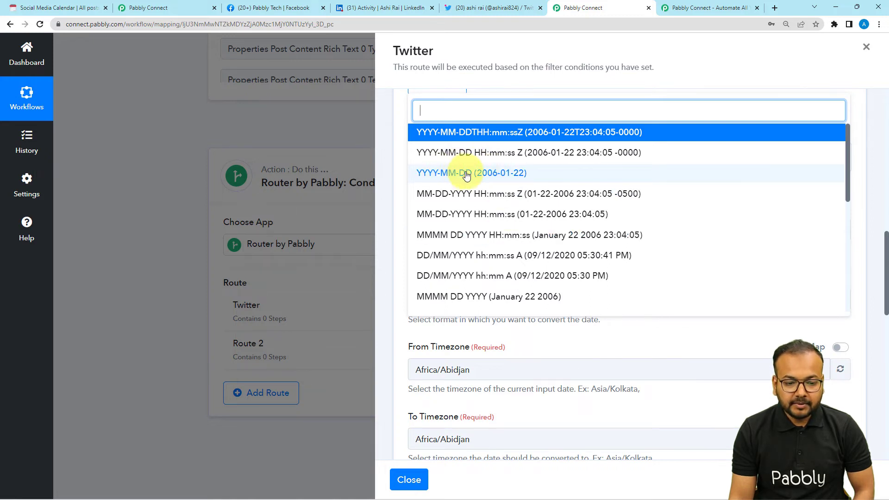
left_click(442, 174)
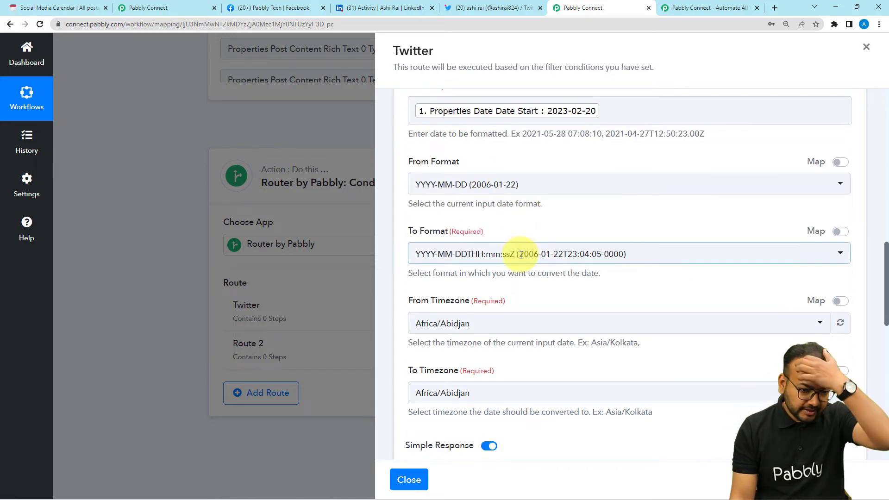
Set the To Format to YYYY-MM-DD HH:mm:ss and compare it with the format required for the Delay Date
scroll(521, 256, "down", 1)
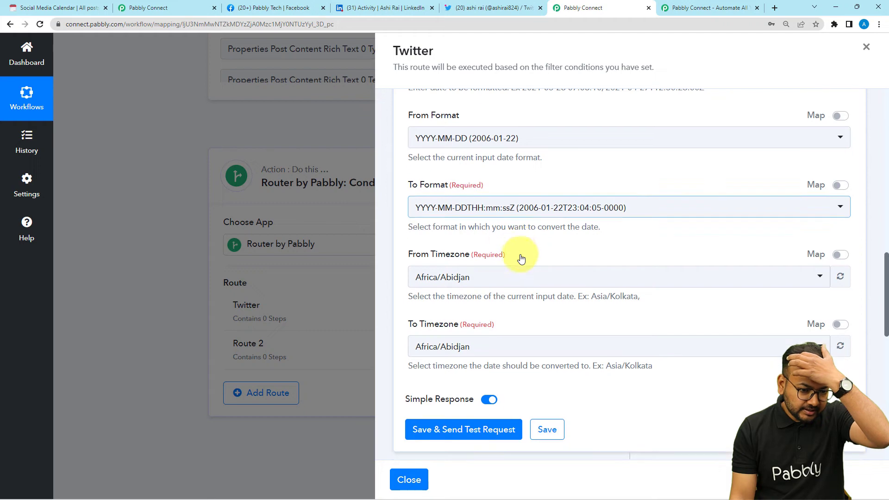
left_click(504, 208)
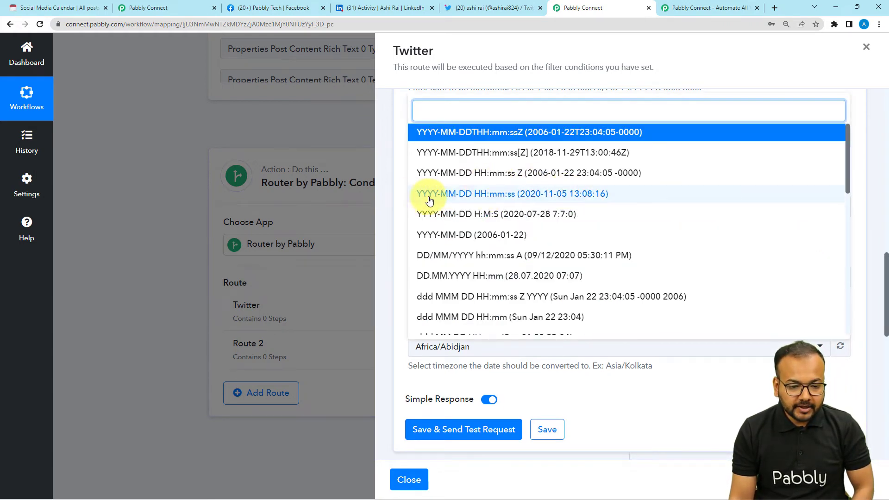
left_click(486, 198)
scroll(488, 235, "down", 8)
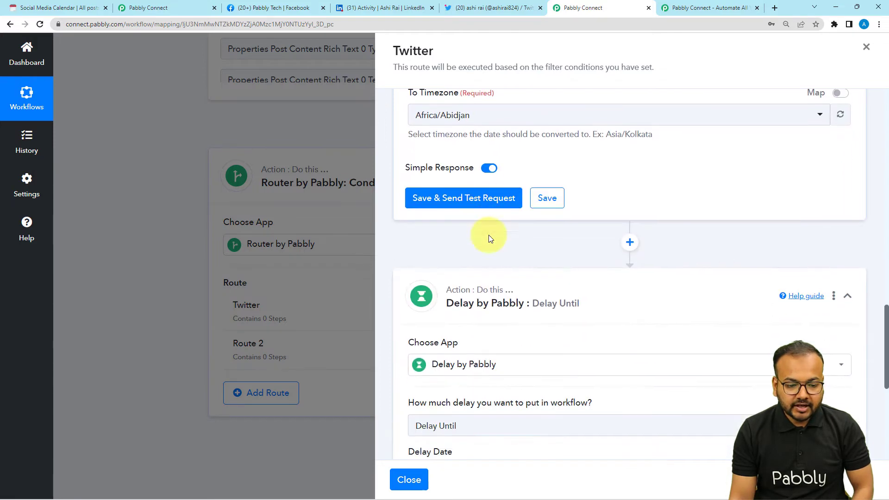
scroll(481, 217, "down", 2)
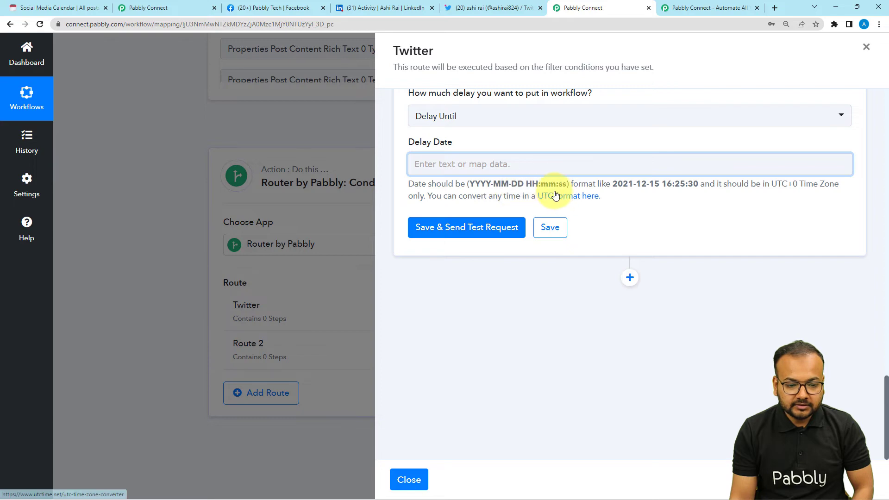
scroll(558, 192, "up", 4)
scroll(556, 195, "up", 5)
scroll(522, 201, "up", 3)
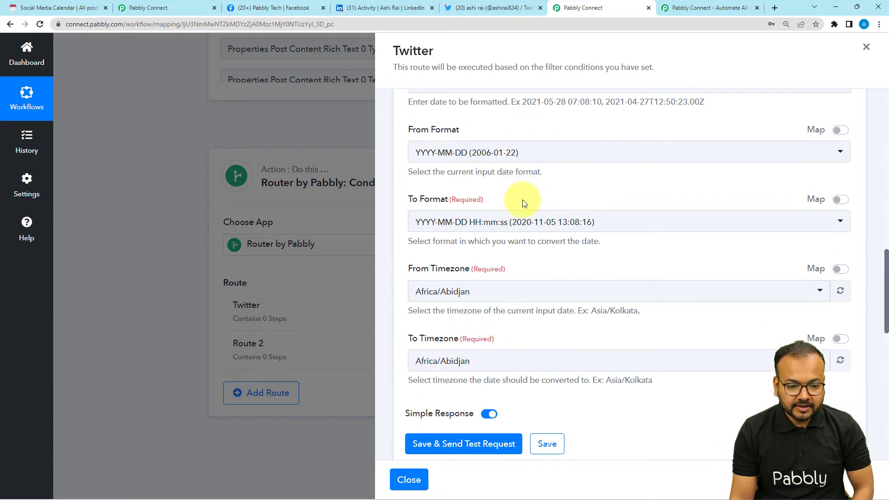
scroll(490, 225, "down", 2)
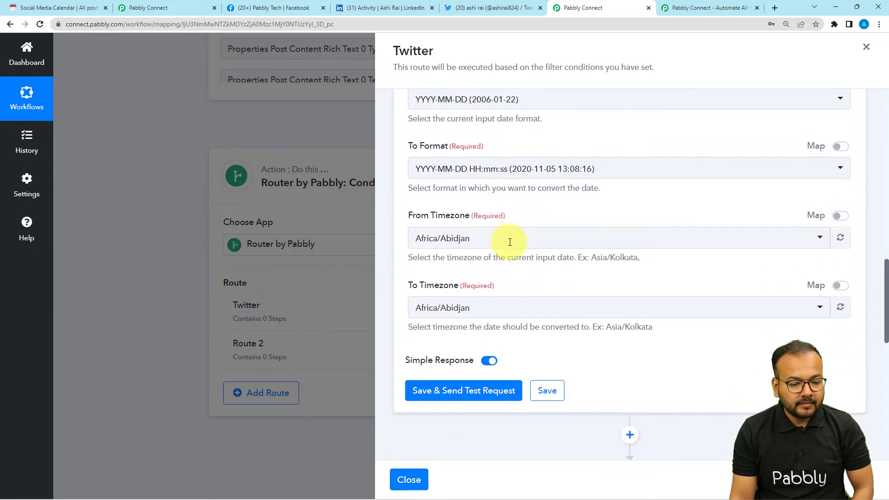
Set both the From Timezone and the To Timezone of the formatter to Asia/Kolkata
left_click(508, 201)
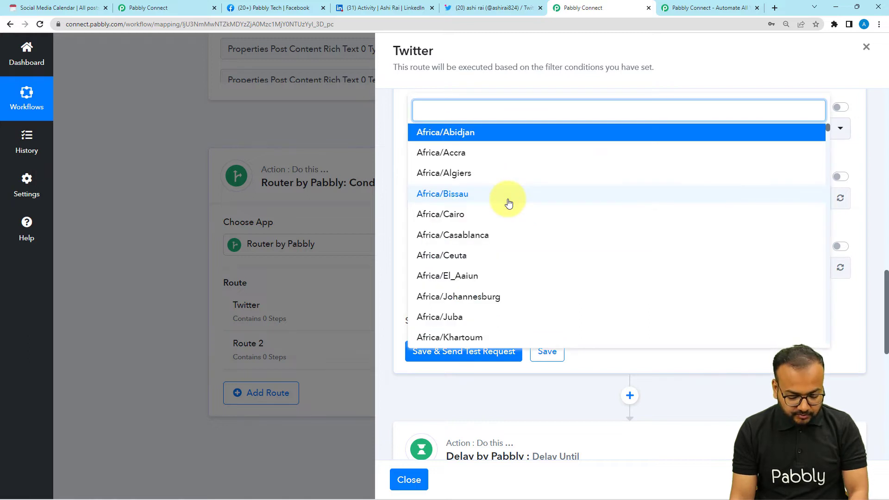
type("kol")
left_click(490, 248)
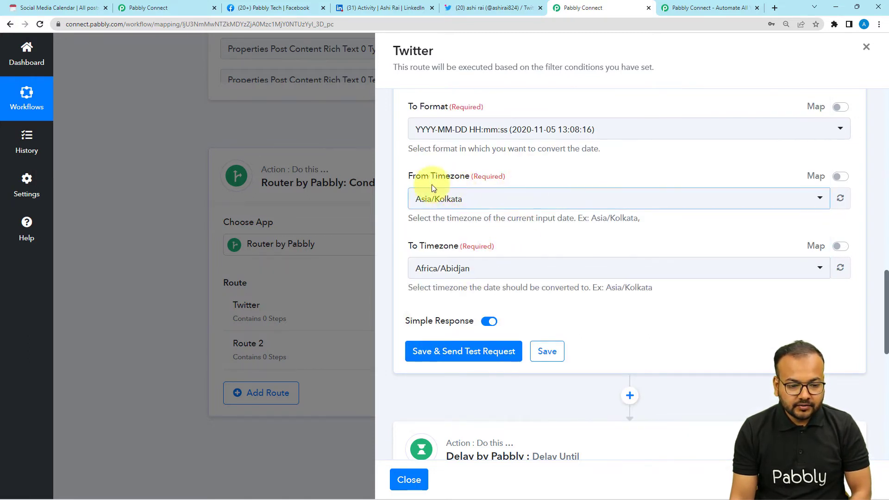
left_click(511, 276)
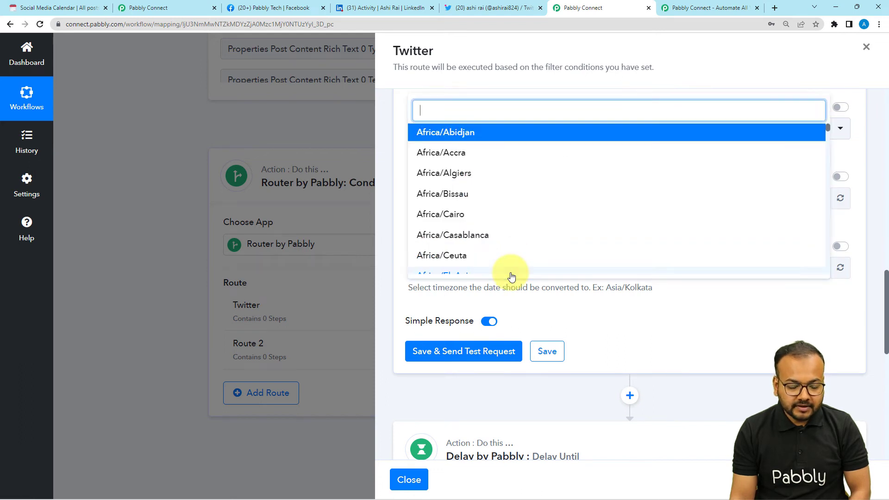
type("kol")
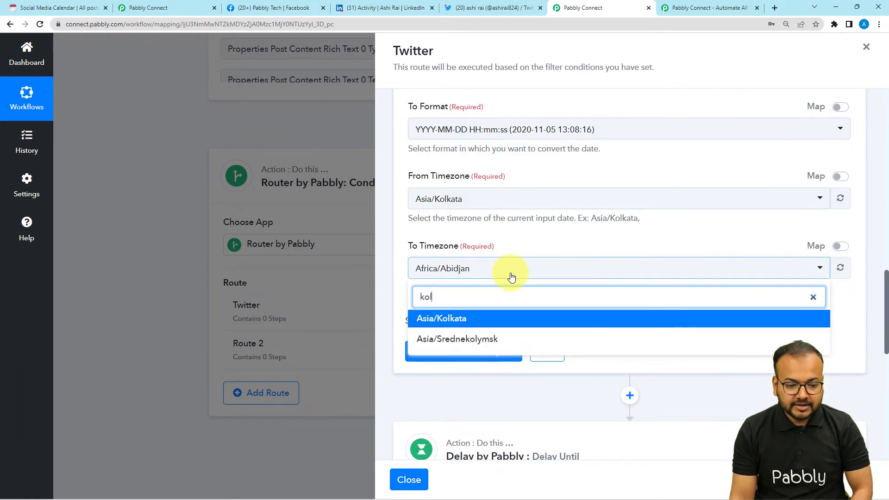
left_click(457, 318)
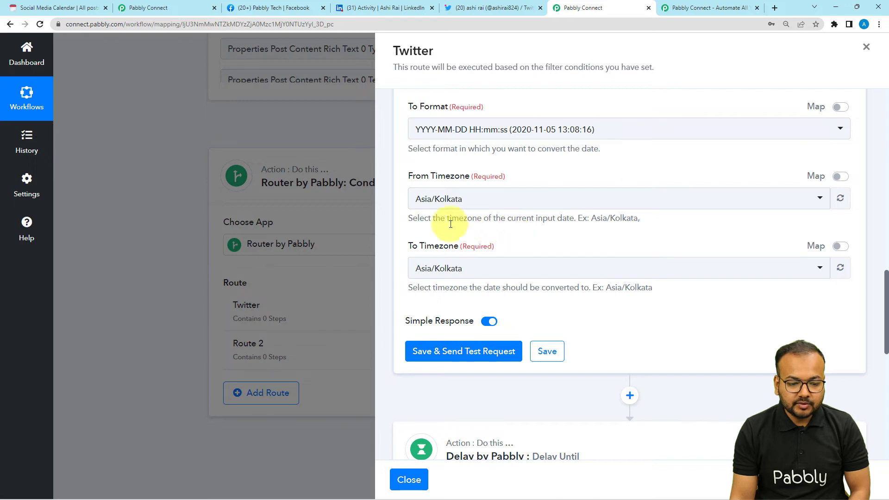
Save the Date/Time Formatter action with a test request and review its response
scroll(518, 287, "down", 2)
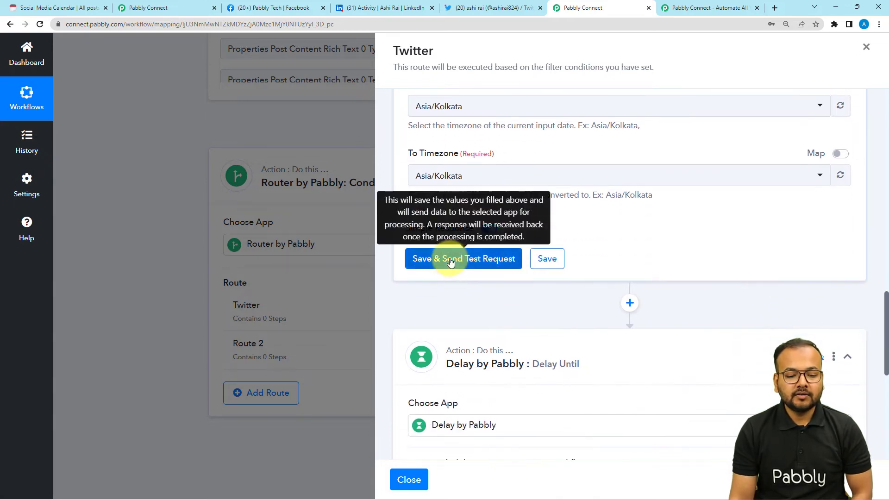
left_click(454, 259)
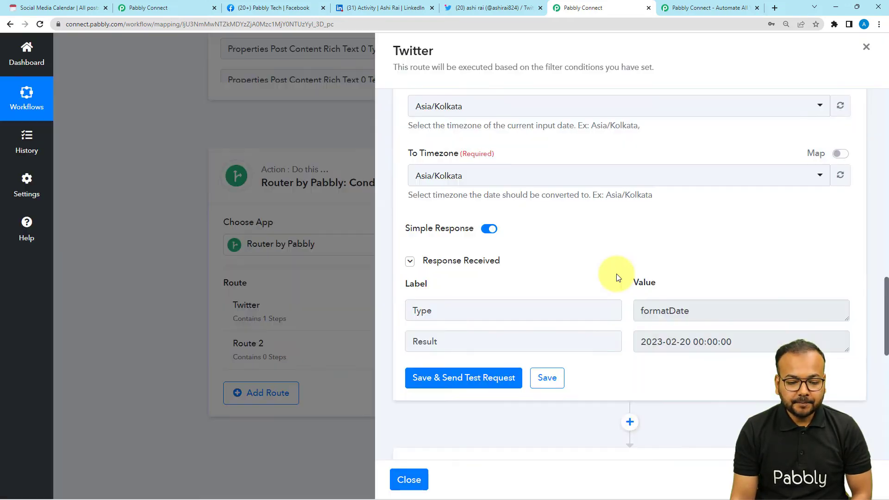
scroll(616, 278, "down", 2)
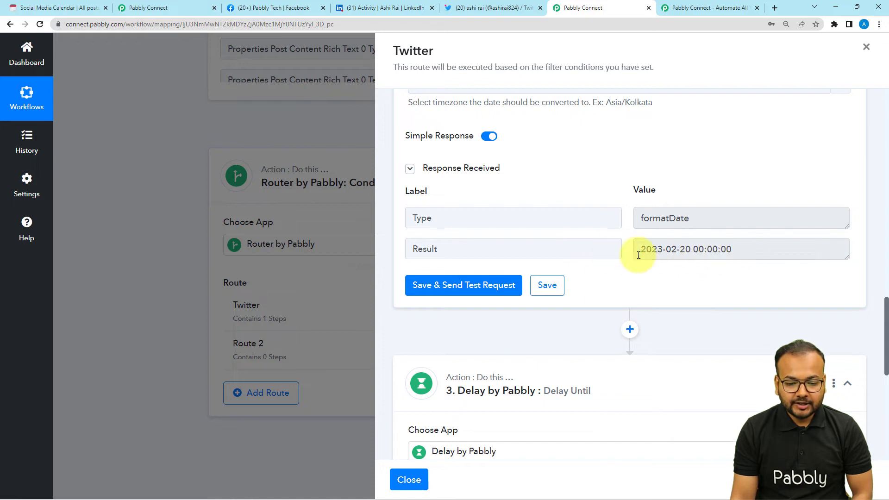
Try to map data from a previous step into the Delay by Pabbly action's Delay Date
scroll(652, 280, "down", 10)
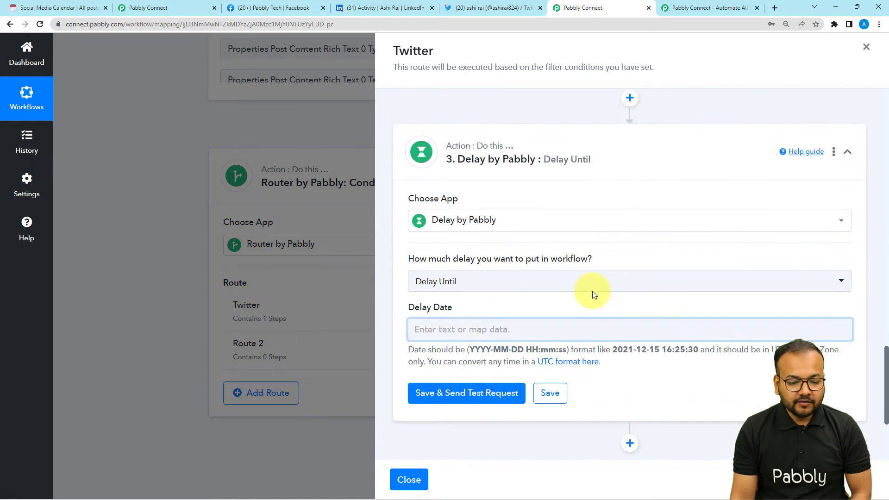
left_click(457, 285)
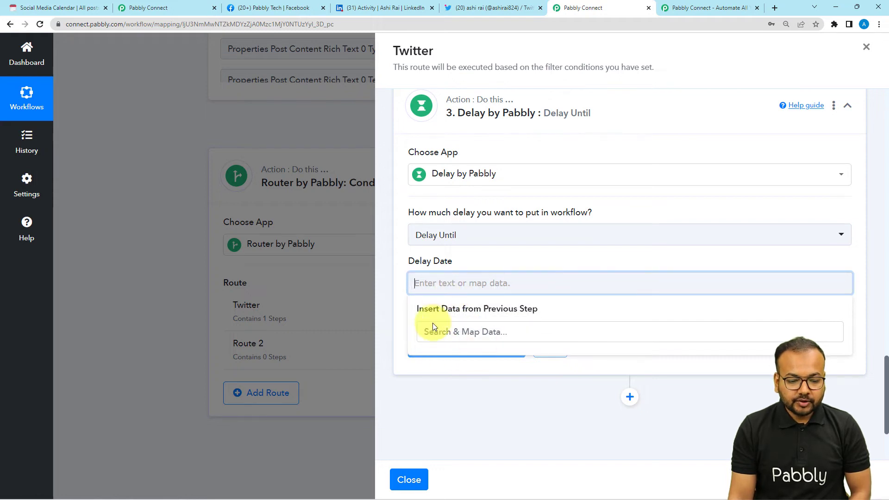
left_click(471, 373)
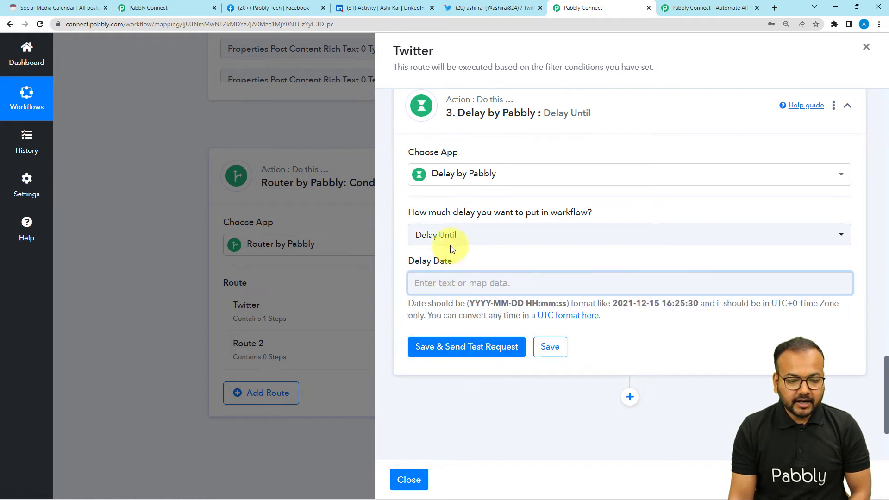
Reselect Delay as the app of the action after the formatter and set it to Delay Until
left_click(466, 180)
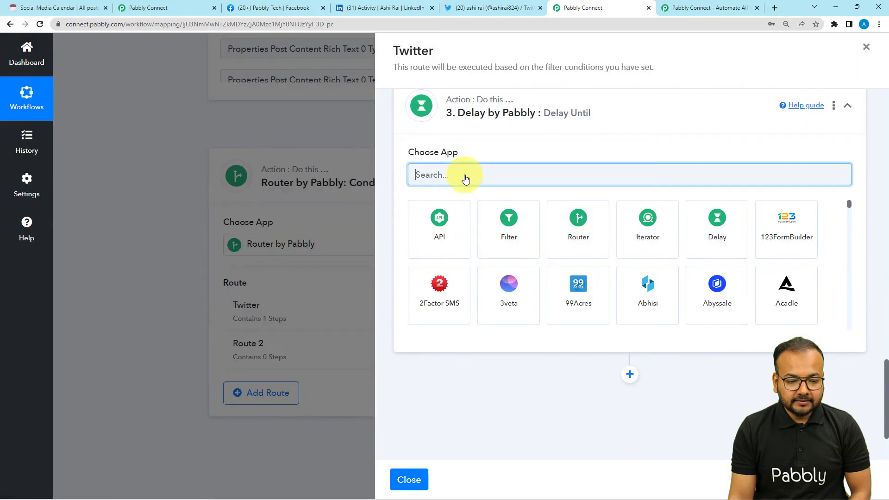
left_click(705, 232)
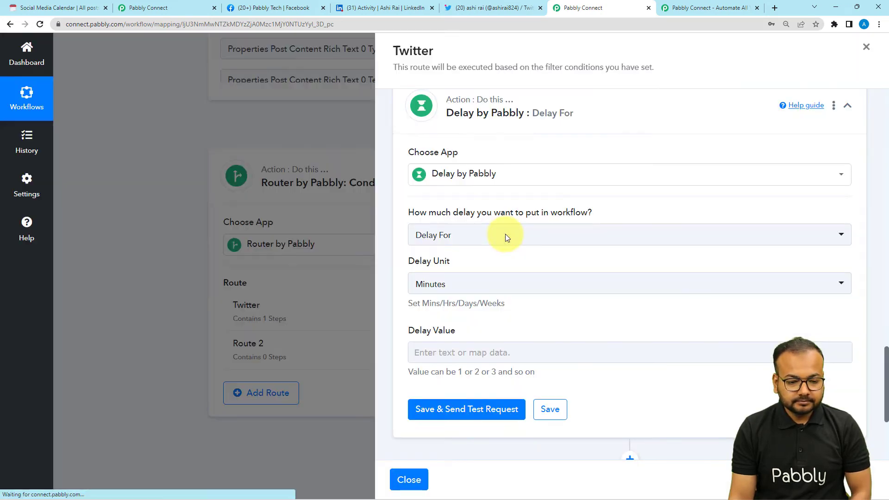
left_click(509, 235)
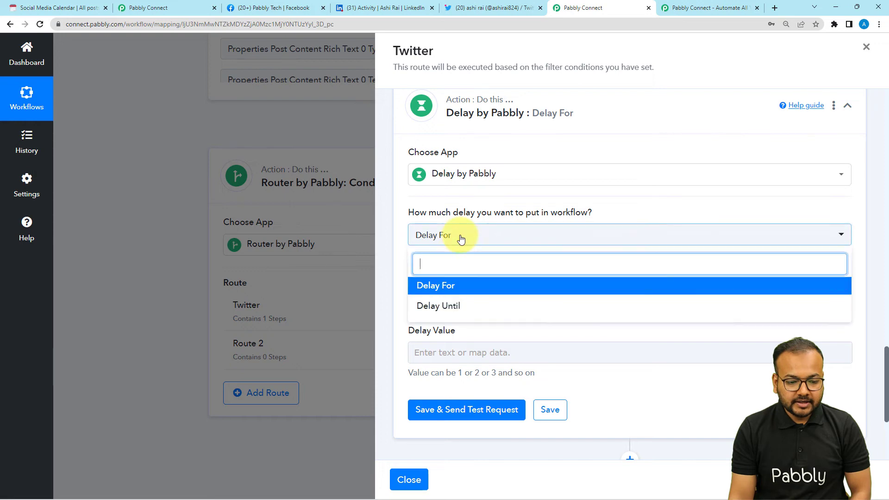
left_click(450, 304)
Map the Date/Time Formatter's Result to the Delay Date, and save the delay action with a test request
left_click(497, 283)
scroll(473, 370, "down", 3)
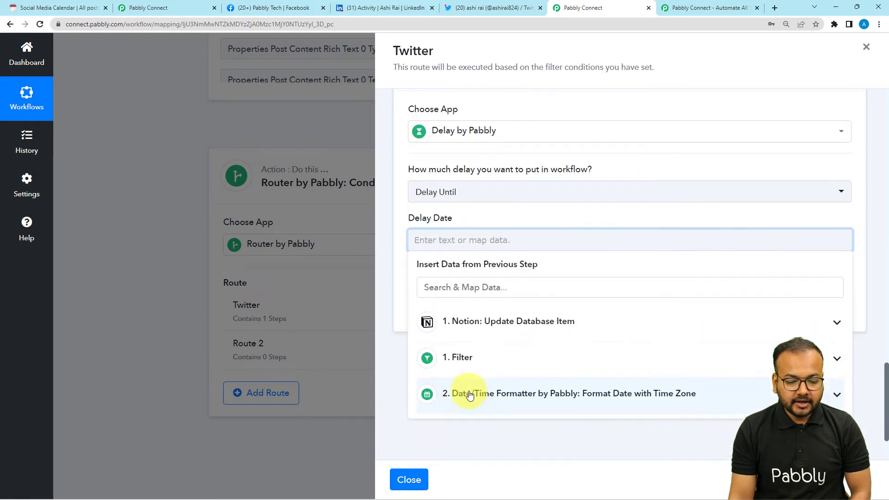
left_click(480, 323)
left_click(481, 373)
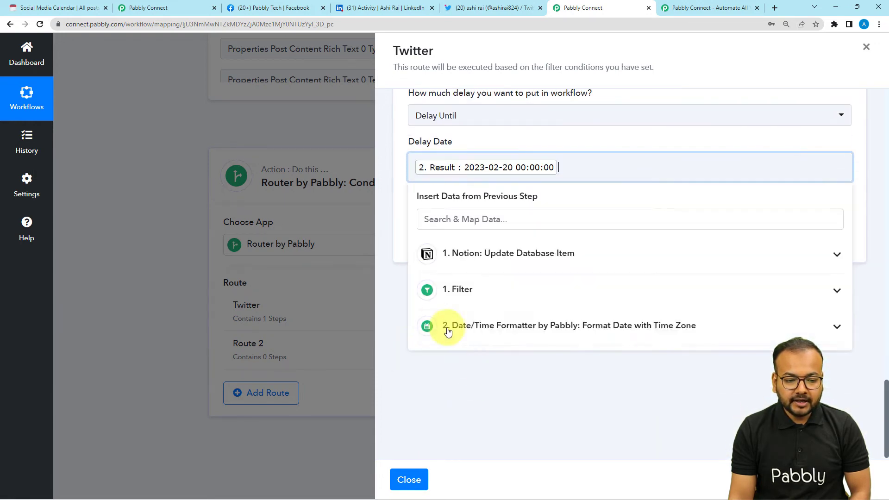
left_click(398, 289)
left_click(435, 235)
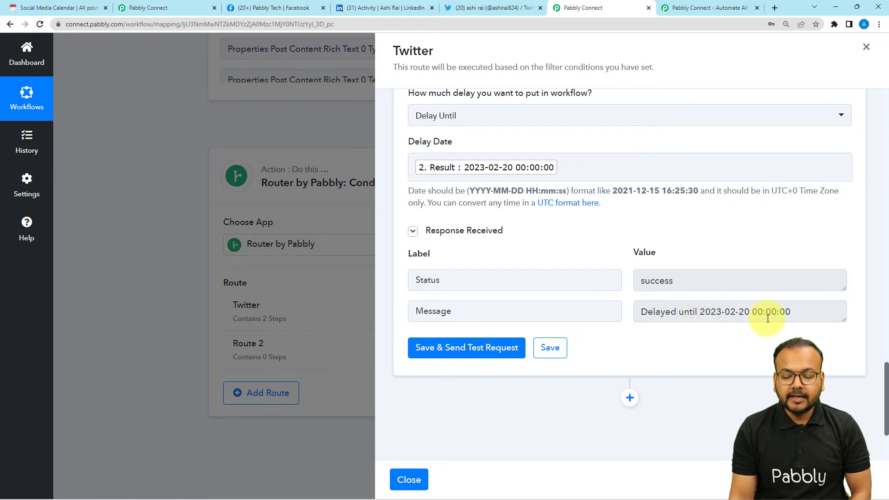
scroll(773, 328, "down", 2)
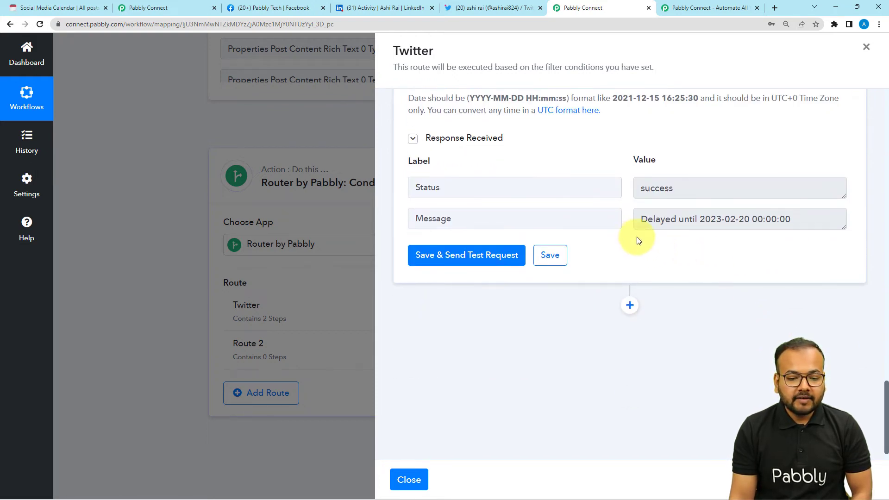
Add an action step after the delay in the Twitter route, using Twitter as the app and Create Tweet as the event
scroll(656, 284, "down", 1)
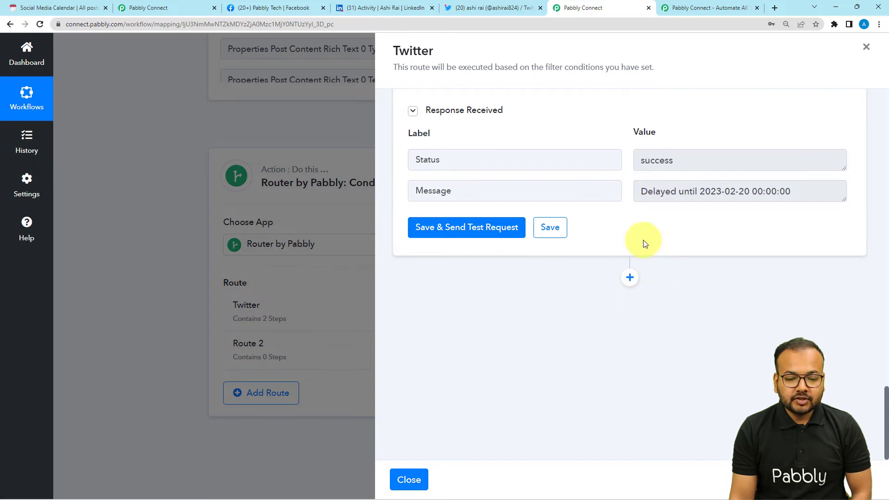
left_click(630, 278)
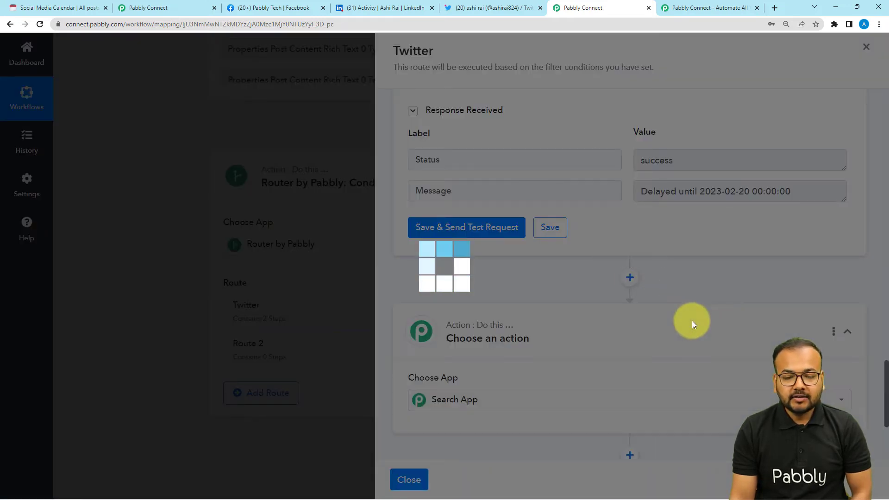
scroll(692, 320, "down", 2)
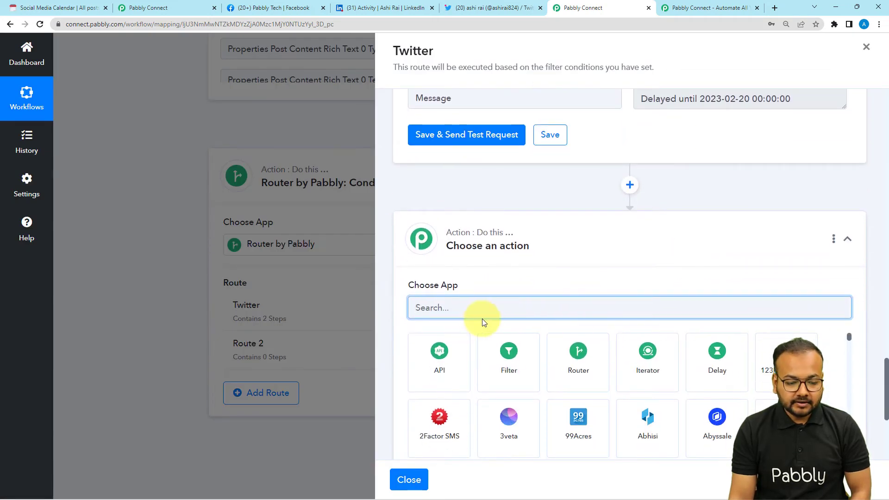
type("twi")
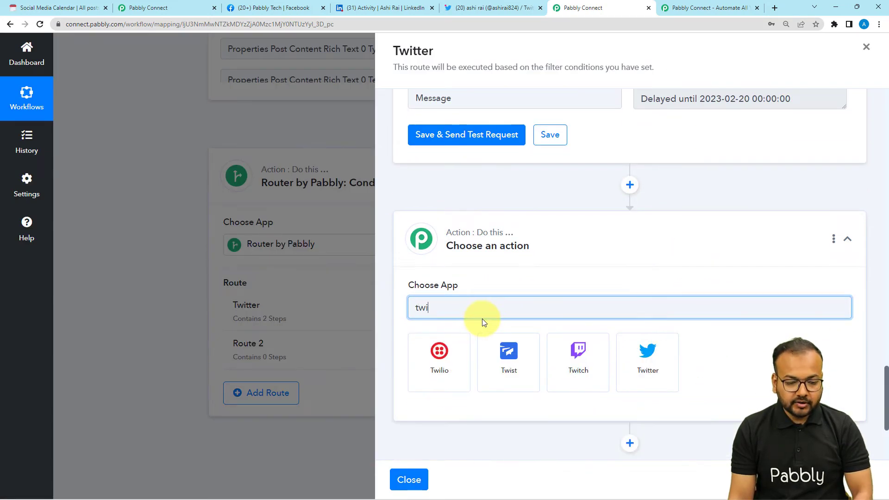
left_click(627, 369)
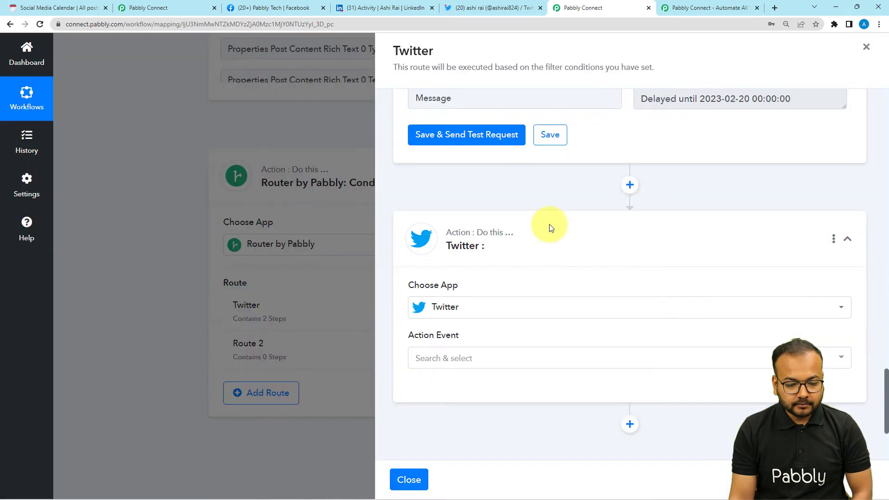
left_click(436, 221)
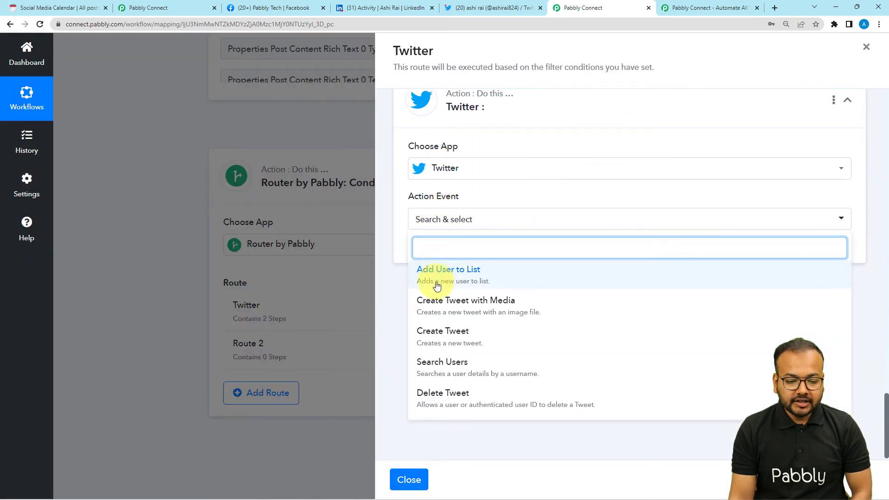
left_click(456, 340)
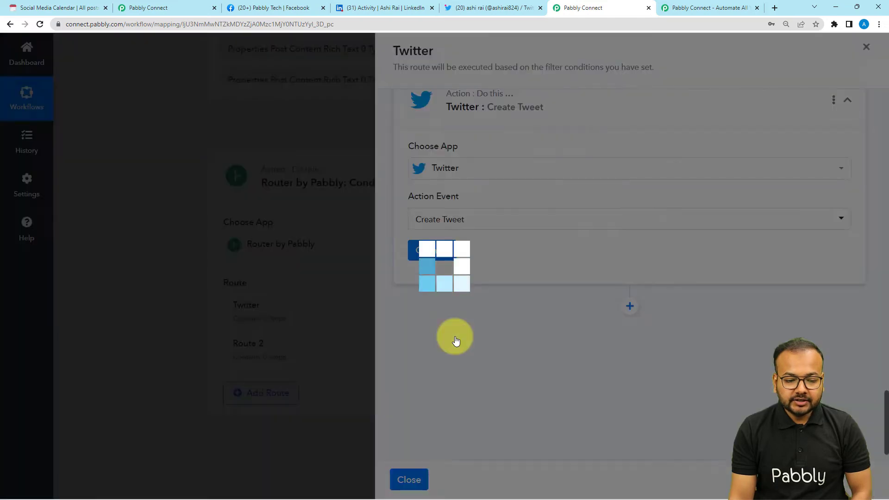
Connect the Twitter action through a new connection named Twitter #8 and authorize Pabbly Connect to access the account
left_click(433, 251)
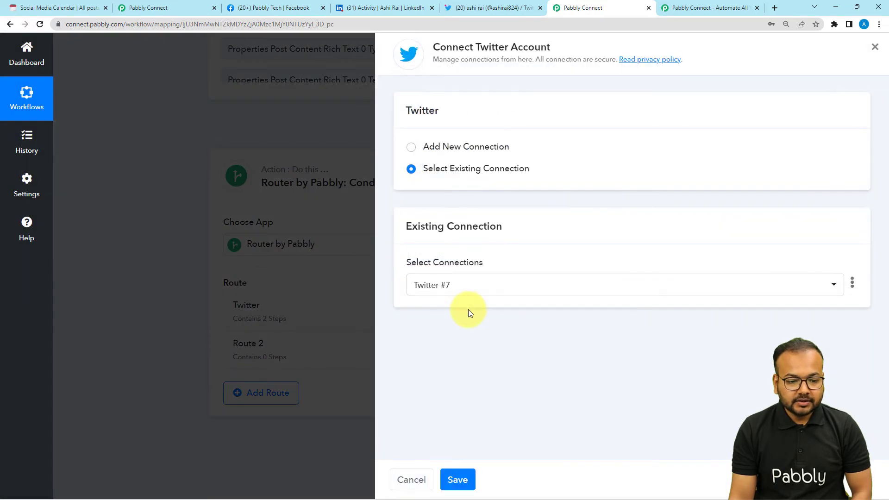
left_click(430, 147)
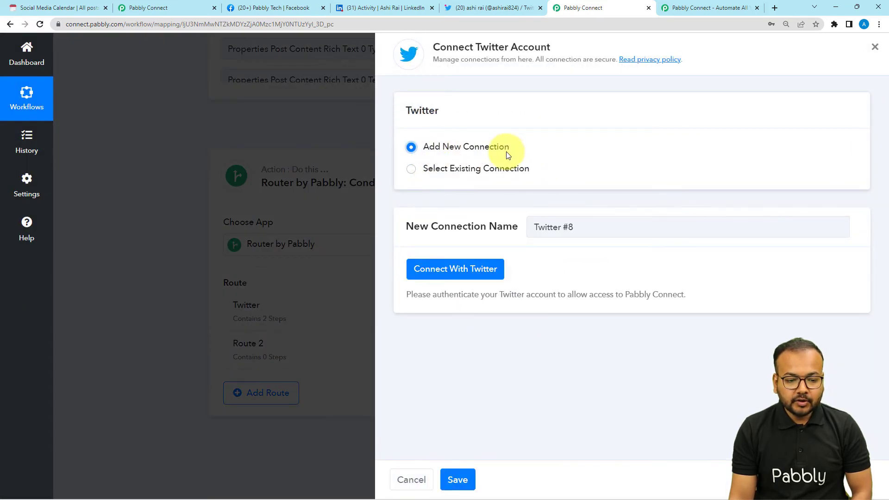
left_click(474, 270)
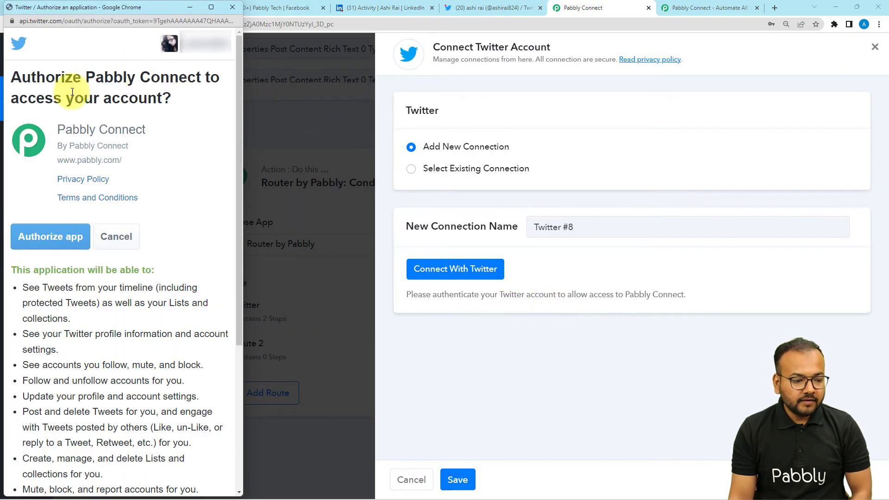
left_click(44, 242)
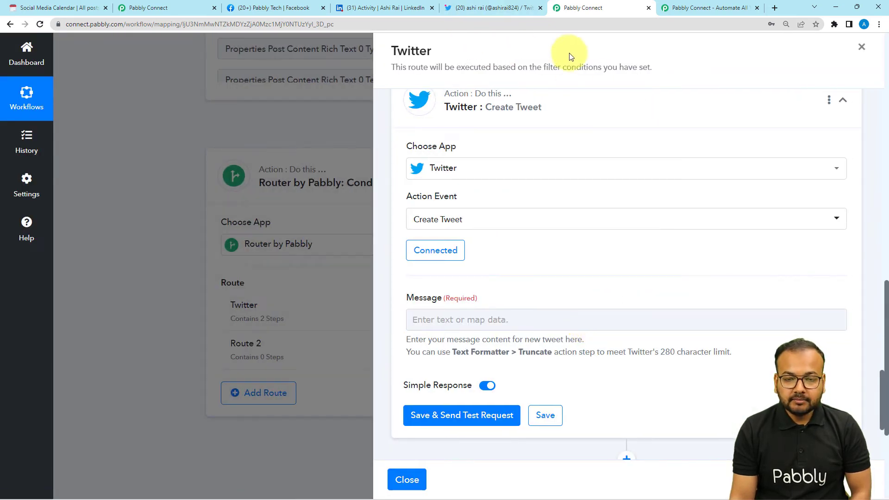
Map Notion's Properties Post Content Rich Text 0 Text Content to the tweet's Message
scroll(562, 226, "down", 2)
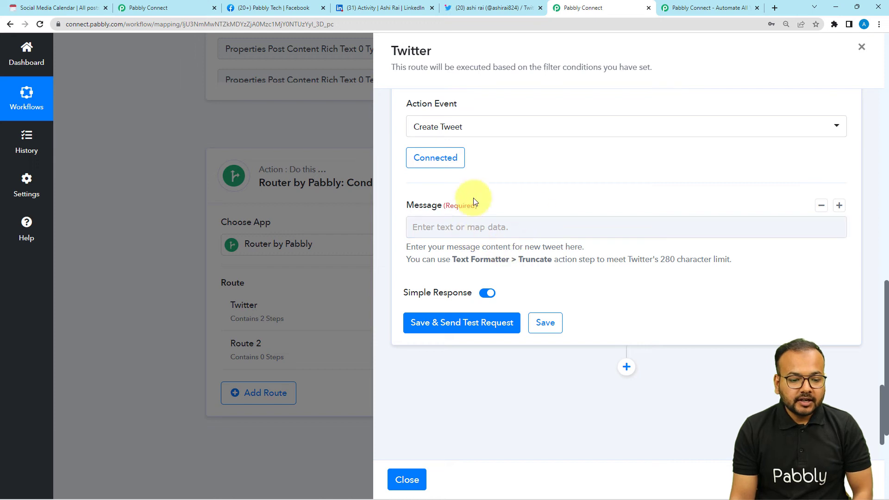
left_click(465, 230)
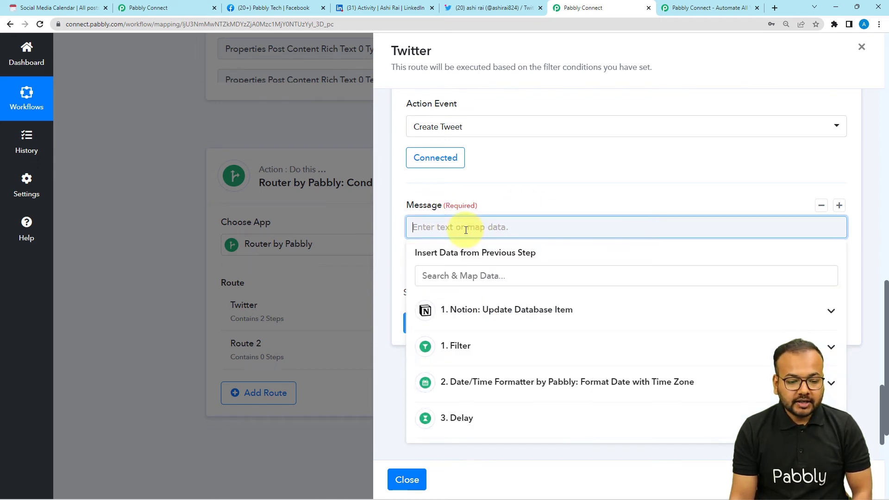
left_click(478, 319)
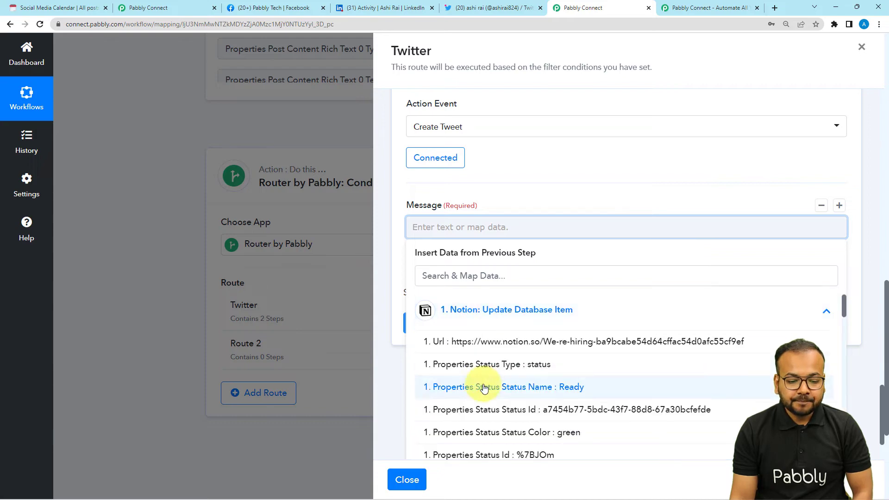
scroll(433, 378, "down", 5)
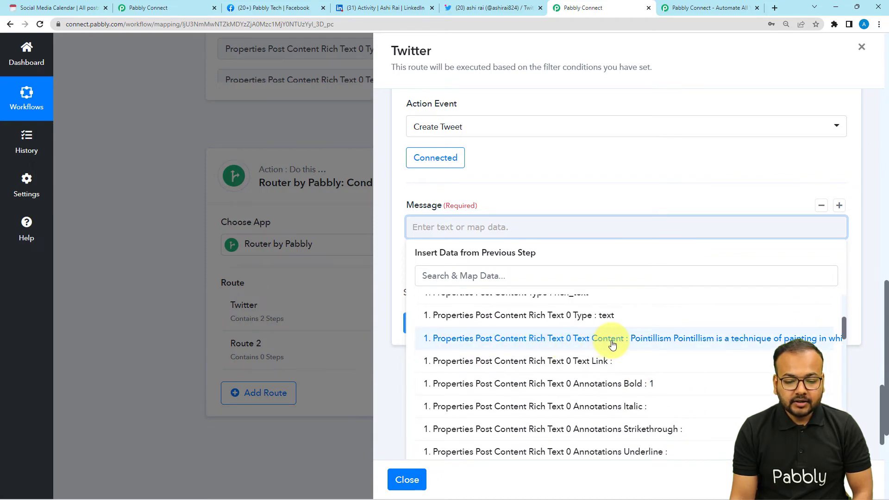
left_click(612, 338)
left_click(557, 195)
scroll(558, 194, "down", 2)
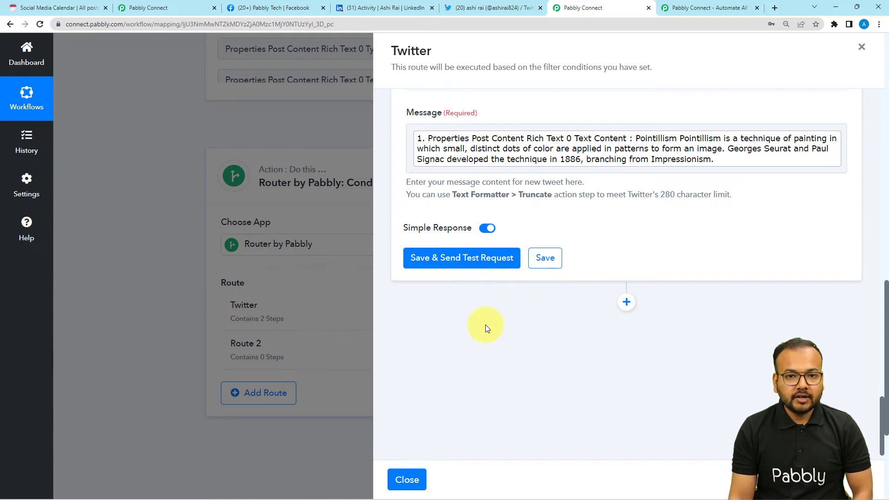
Check the Twitter profile's existing tweets, and save the Create Tweet action in Pabbly Connect with a test request
left_click(491, 8)
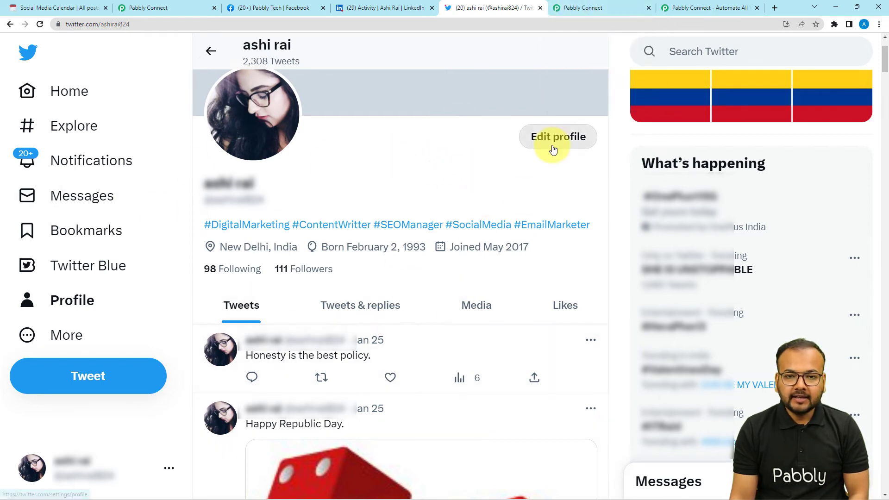
left_click(582, 8)
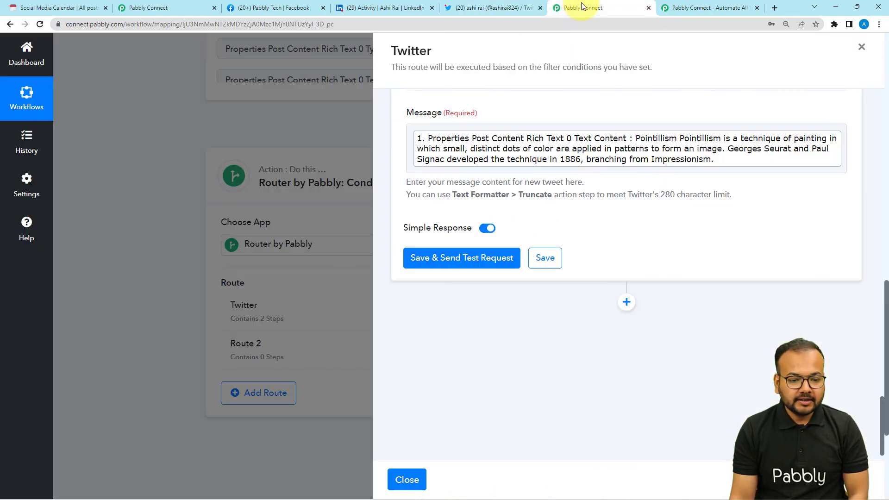
left_click(461, 264)
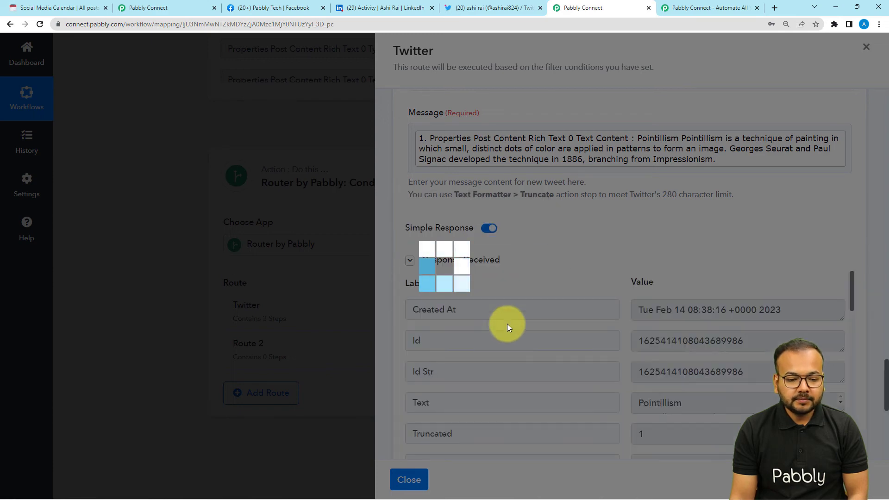
scroll(507, 324, "down", 2)
scroll(507, 324, "down", 5)
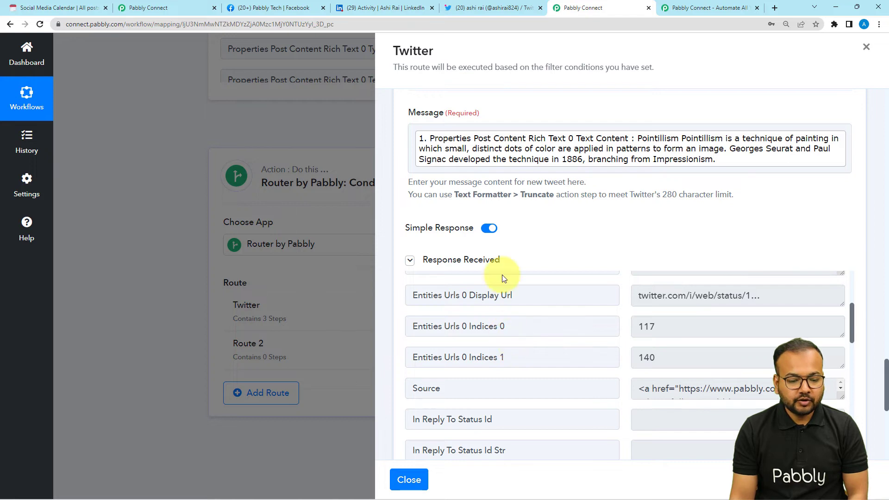
Switch to Twitter, reload the profile to check for the test tweet, and return to Pabbly Connect
left_click(483, 10)
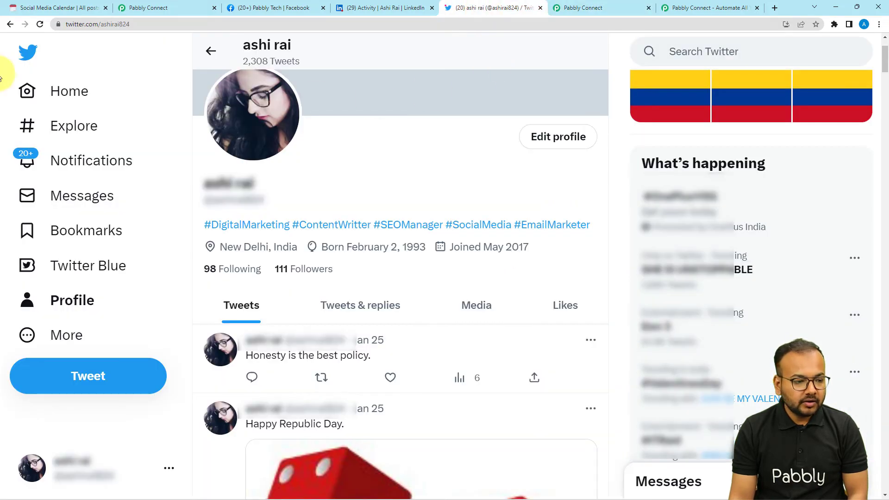
left_click(39, 24)
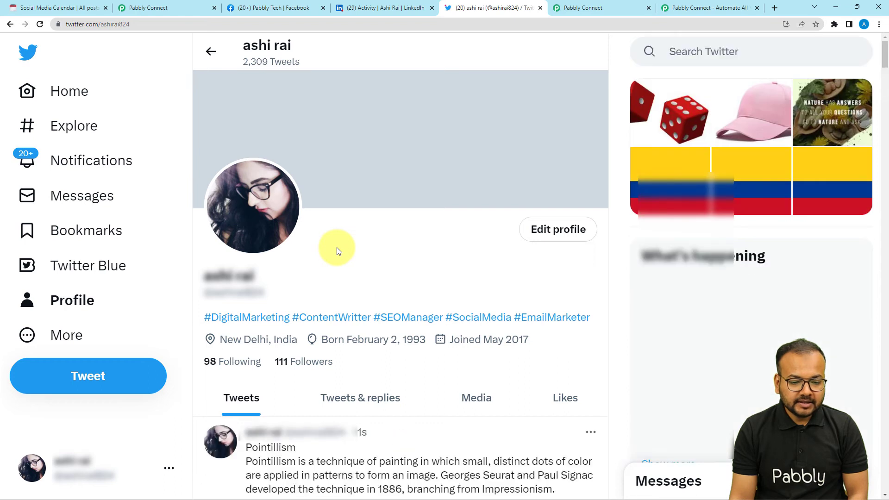
scroll(337, 251, "down", 3)
scroll(337, 252, "down", 2)
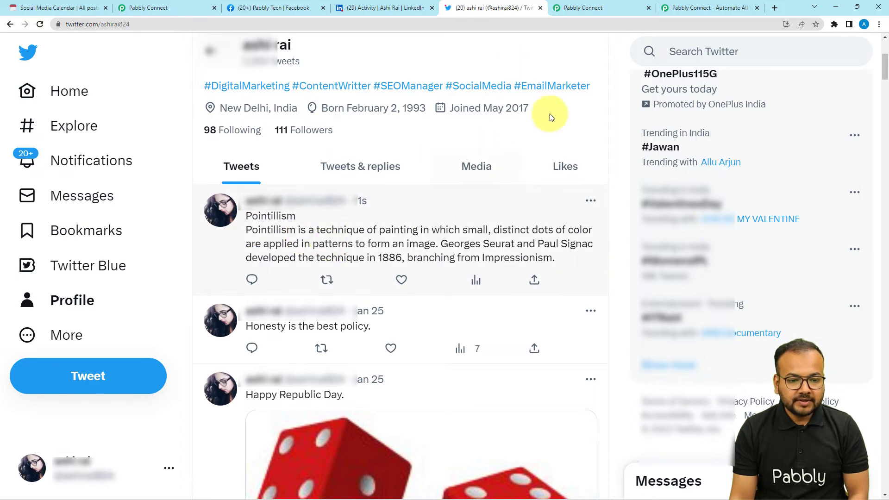
left_click(563, 10)
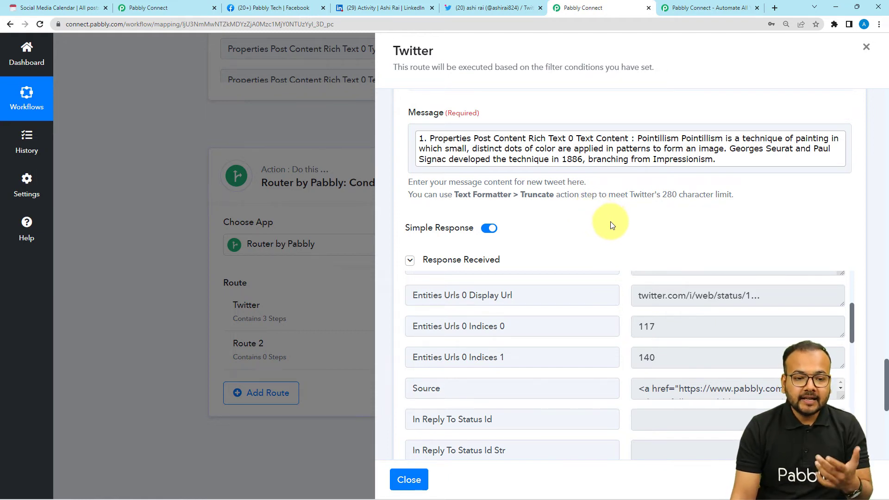
Close the Twitter route's action steps, clone the Twitter route, and clone its copy as well
left_click(409, 481)
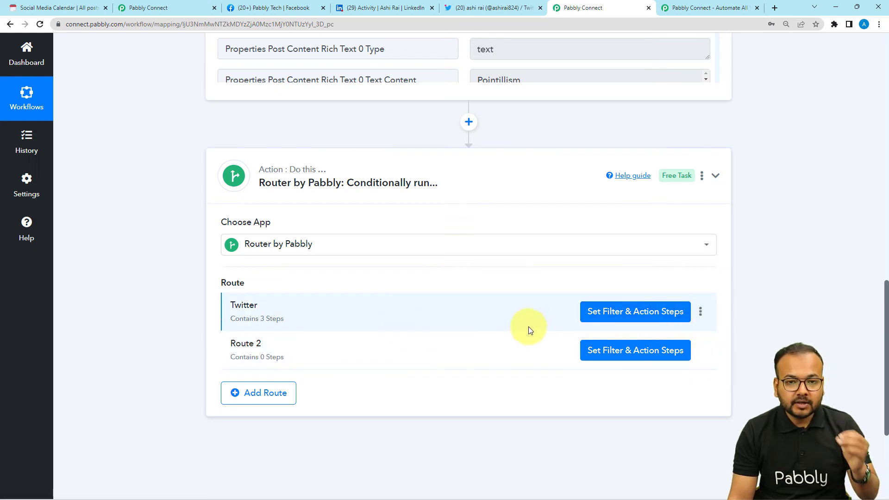
left_click(701, 313)
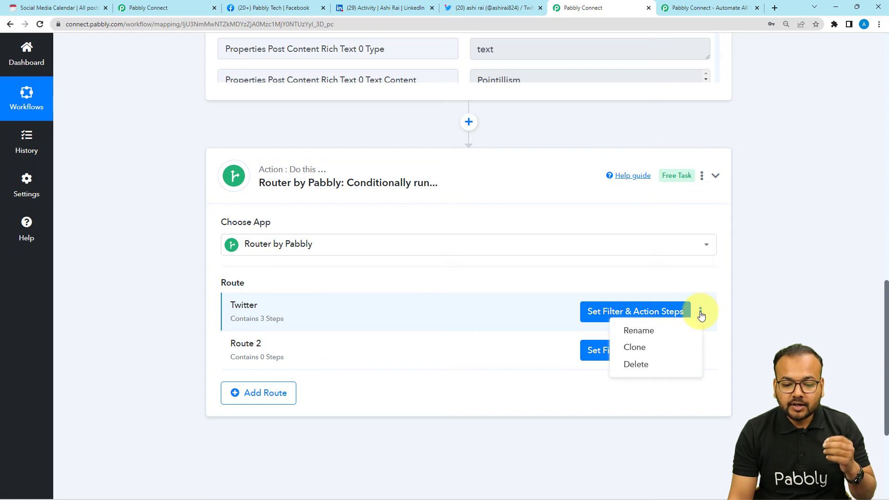
left_click(643, 348)
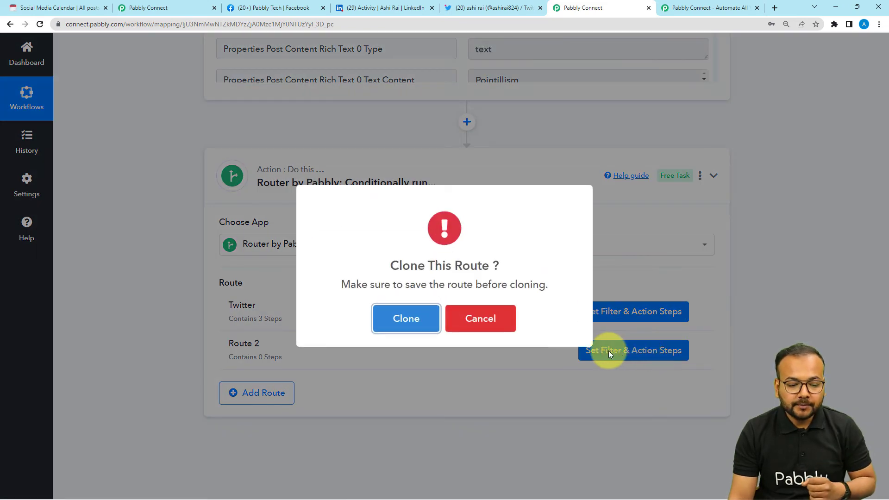
left_click(406, 317)
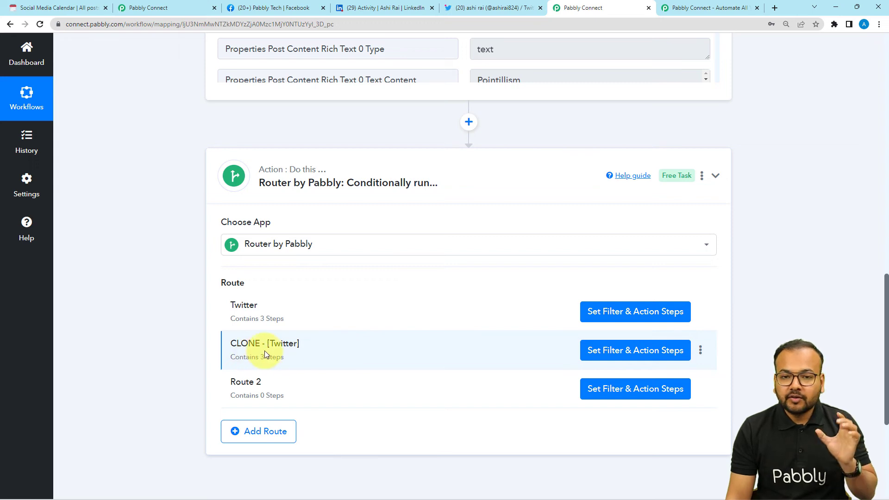
left_click(701, 352)
left_click(632, 387)
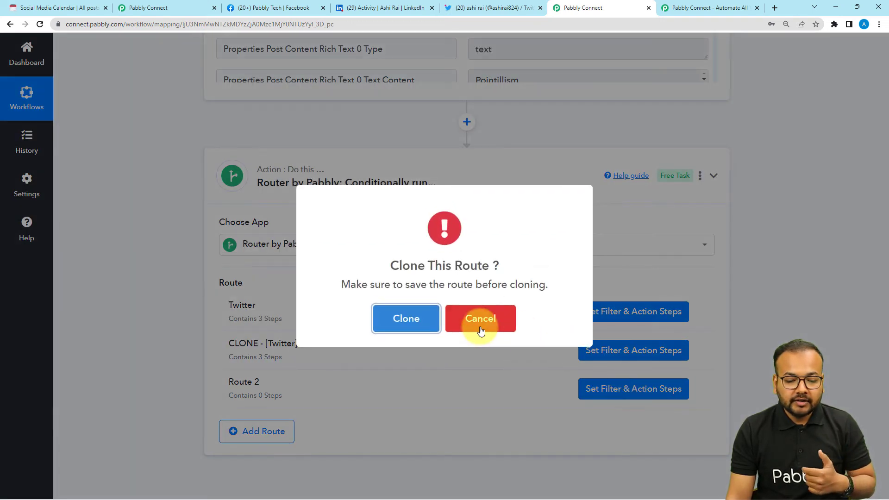
left_click(412, 323)
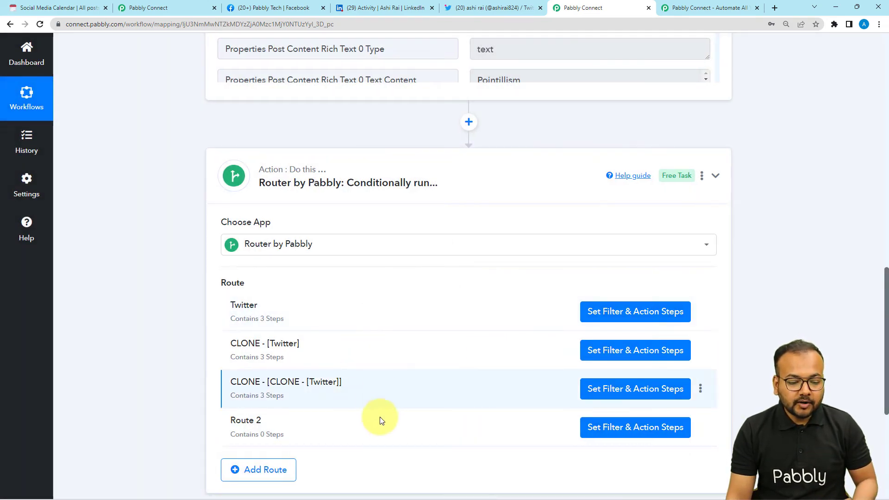
Delete the empty Route 2 from the router
left_click(701, 429)
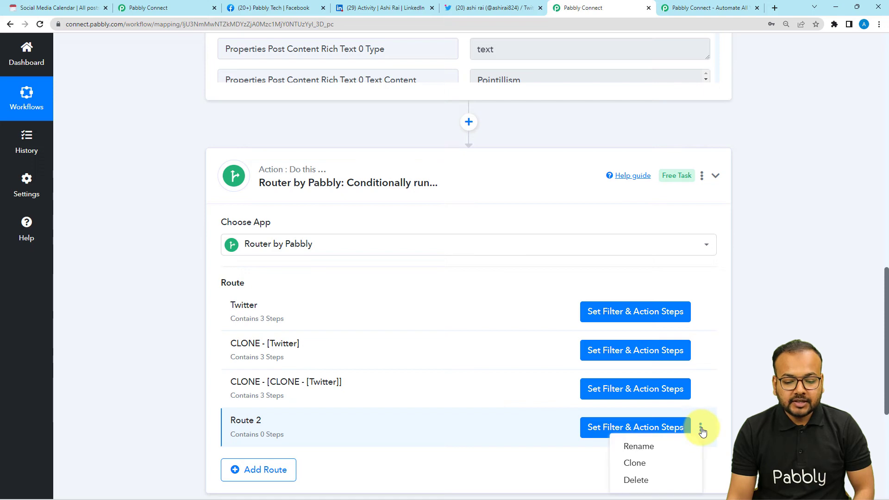
left_click(653, 479)
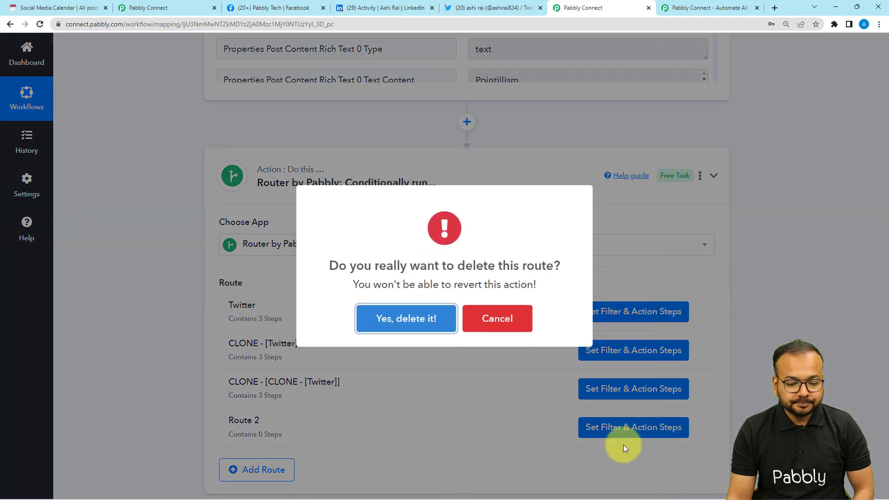
left_click(426, 319)
left_click(425, 324)
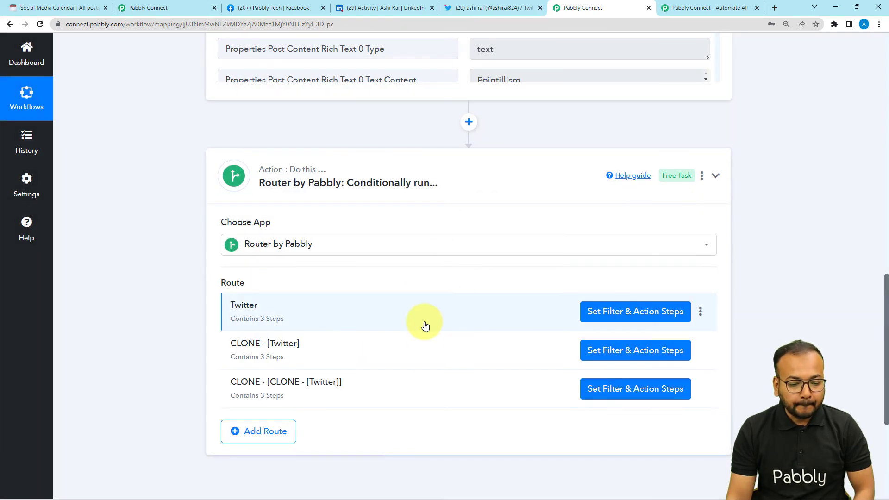
Rename the first cloned route, CLONE - [Twitter], as Facebook
left_click(699, 351)
left_click(666, 373)
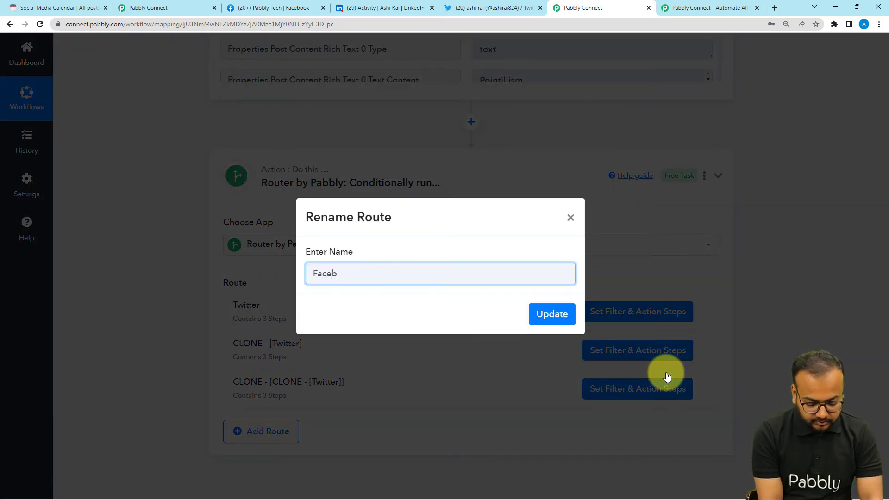
left_click(552, 315)
Rename the remaining cloned route, CLONE - [CLONE - [Twitter]], as LinkedIn
left_click(700, 388)
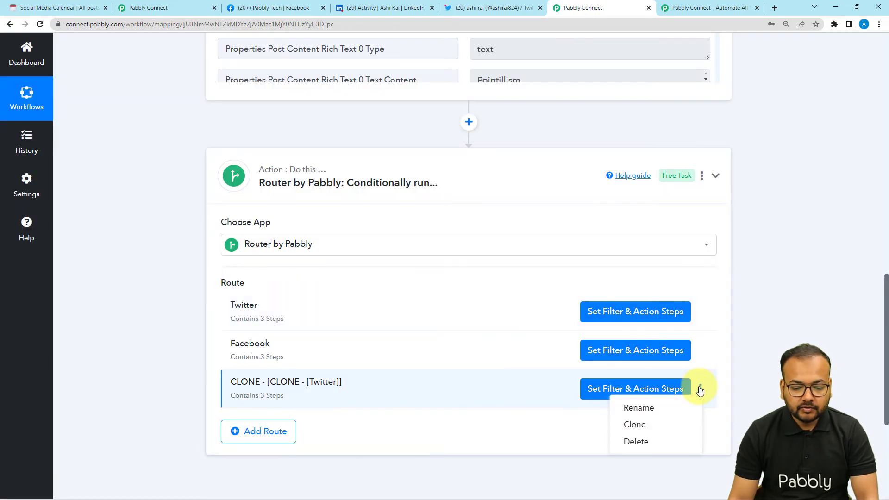
left_click(670, 410)
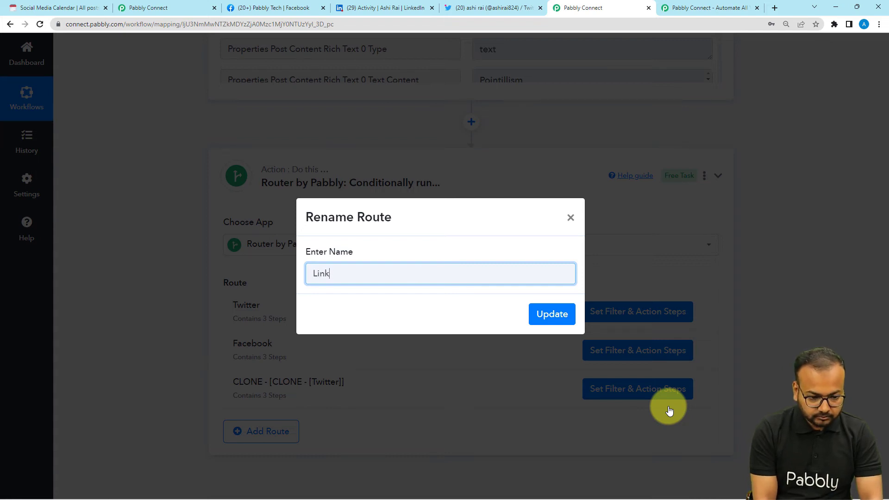
key("Return")
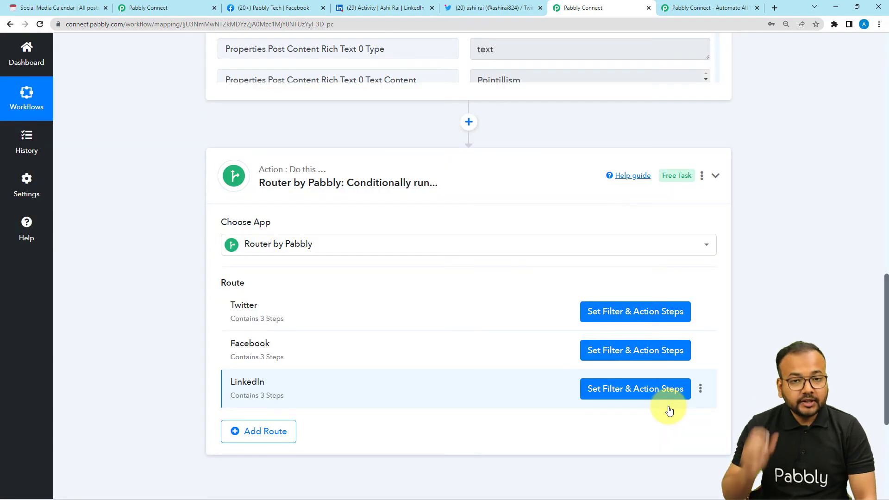
Open the Facebook route's steps, set the platform condition in its filter to contain Facebook, and save the filter
left_click(616, 351)
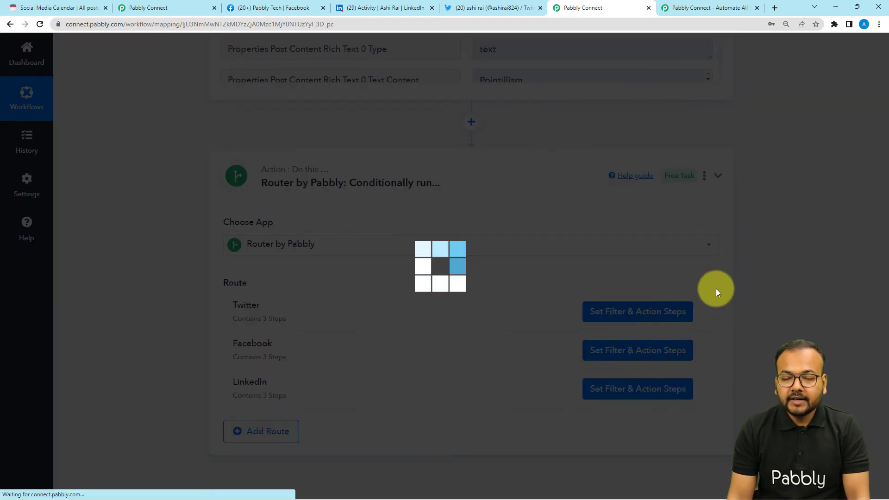
scroll(602, 185, "up", 5)
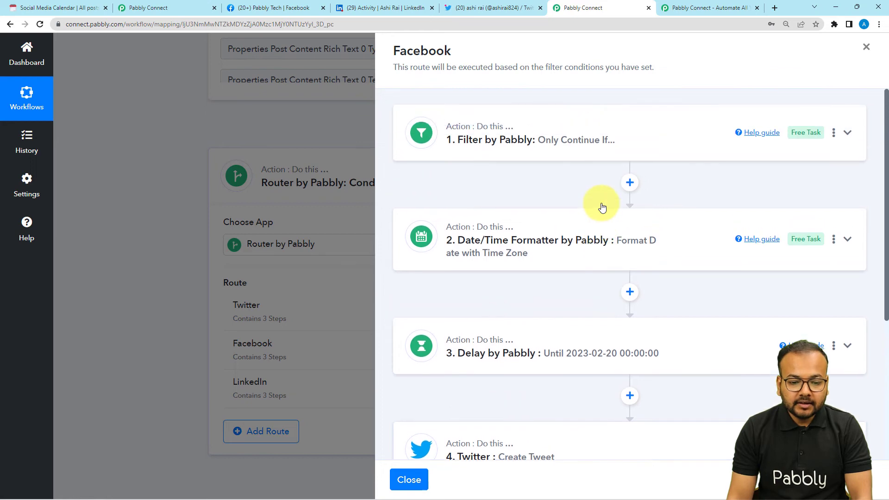
left_click(565, 157)
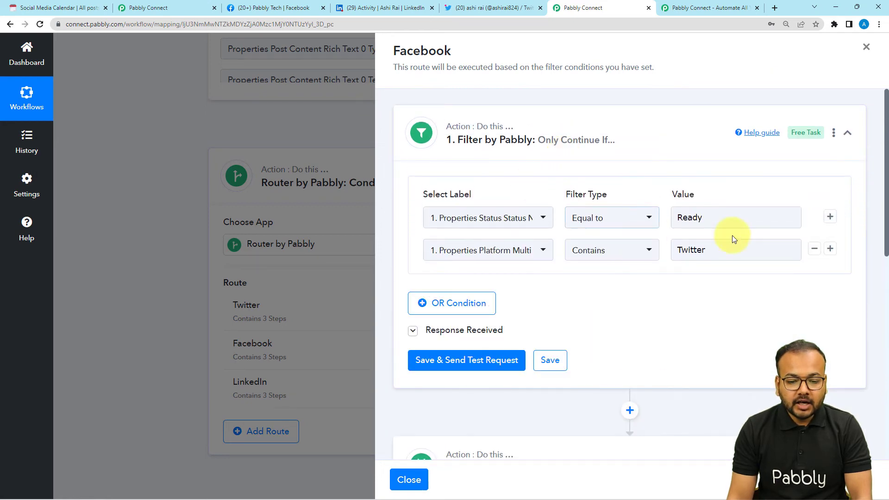
left_click(707, 255)
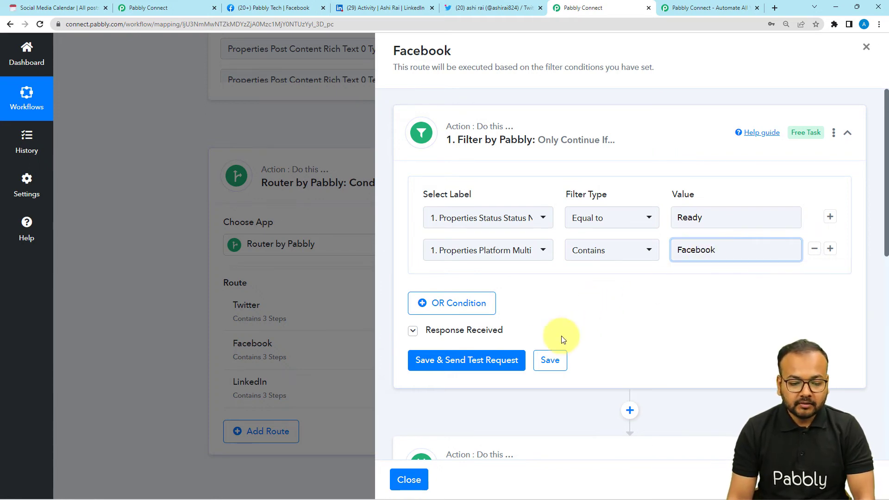
left_click(551, 360)
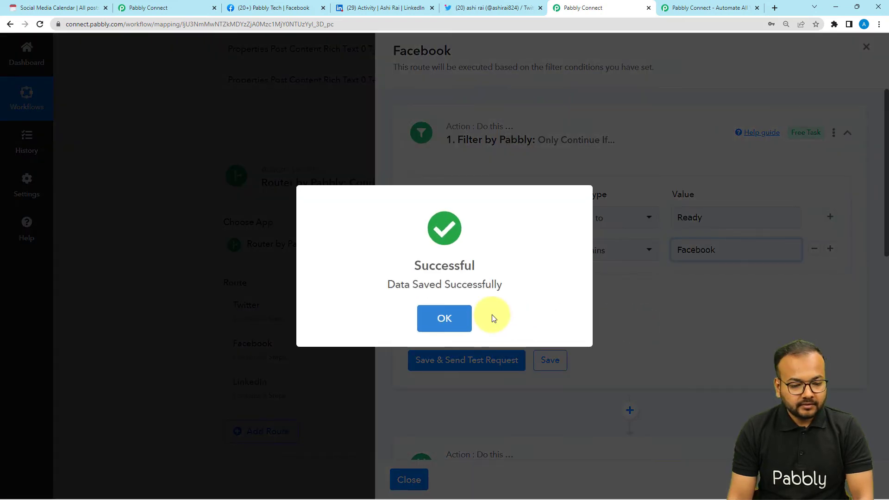
left_click(458, 318)
Replace Twitter in the Facebook route's fourth action with Facebook Pages and choose Create Page Post as the action event
scroll(651, 302, "down", 2)
scroll(652, 302, "down", 6)
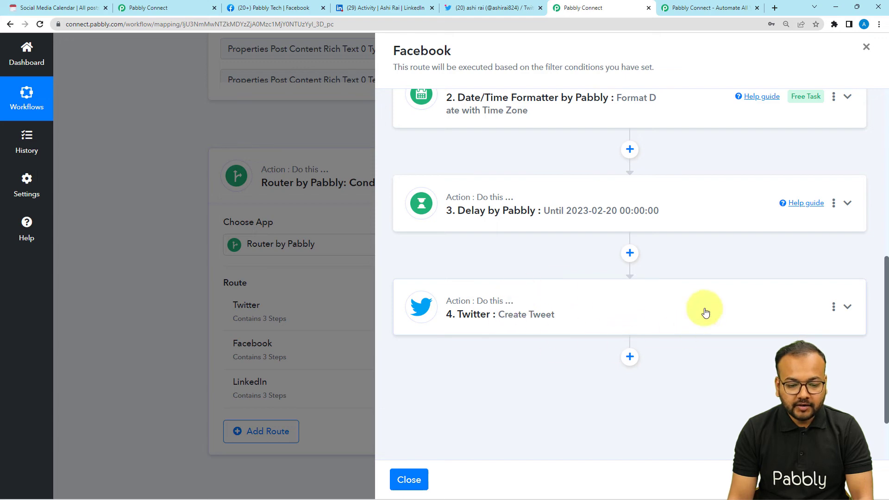
left_click(604, 325)
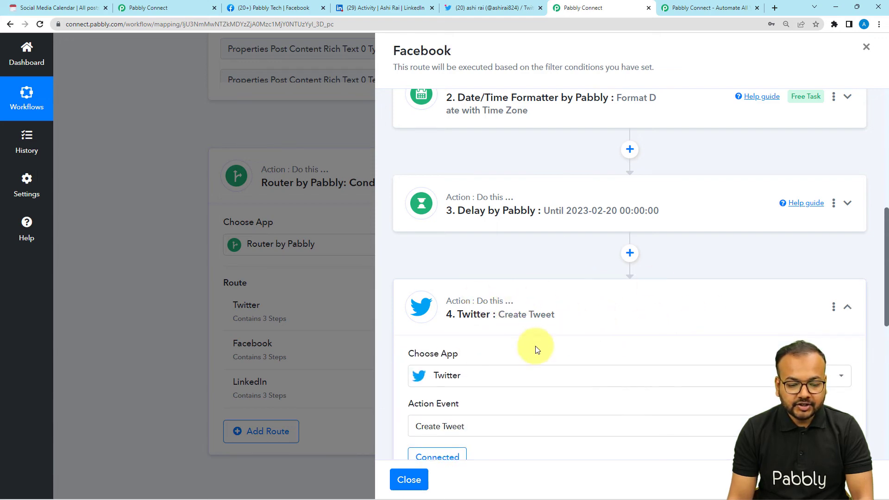
scroll(516, 327, "down", 2)
left_click(471, 289)
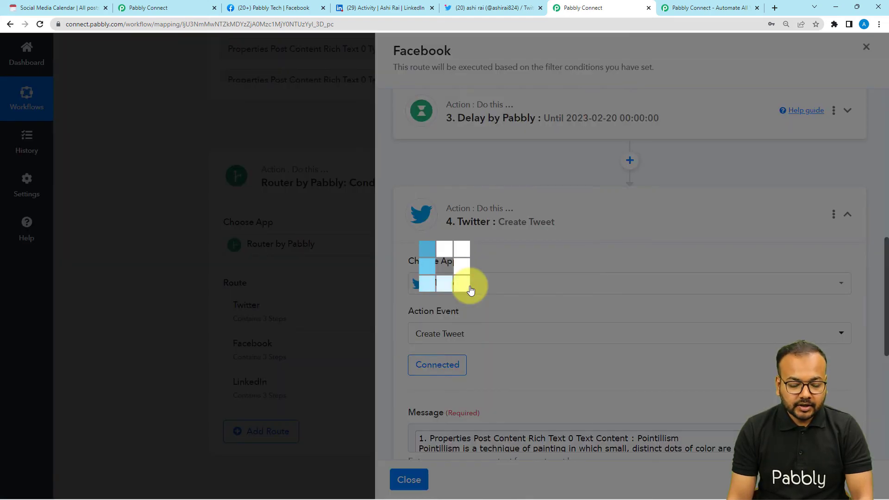
type("fac")
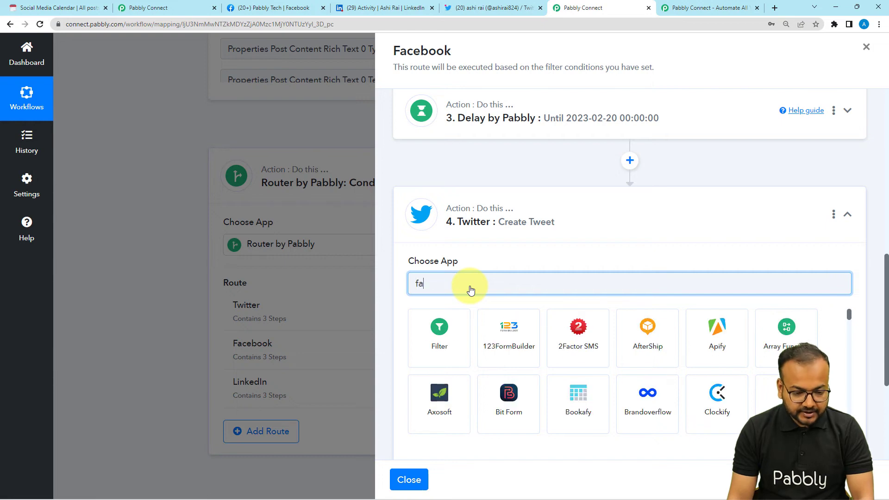
left_click(650, 412)
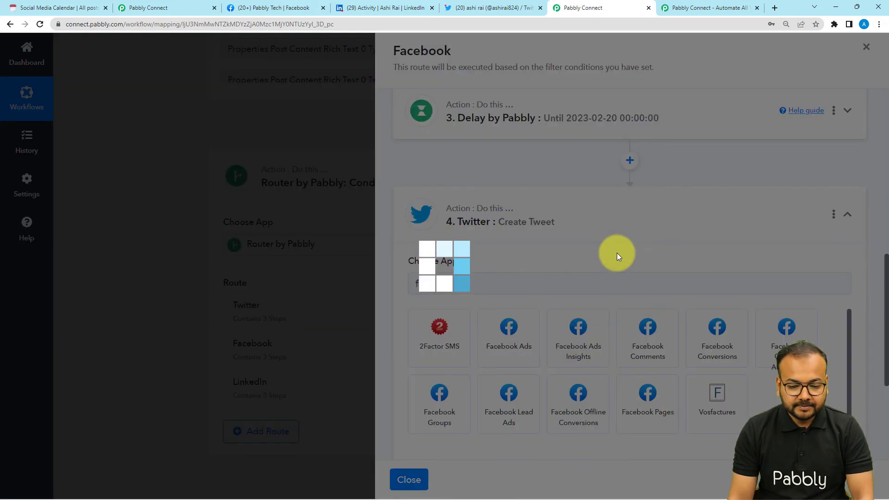
scroll(510, 241, "down", 2)
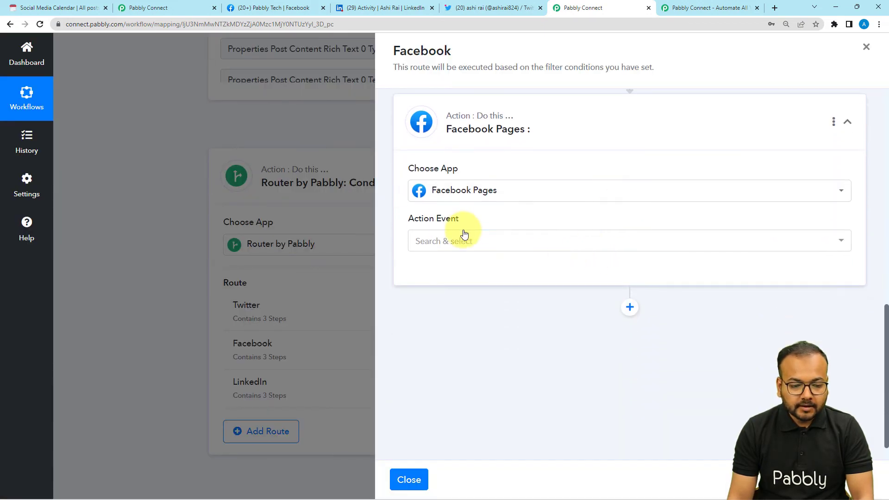
left_click(463, 235)
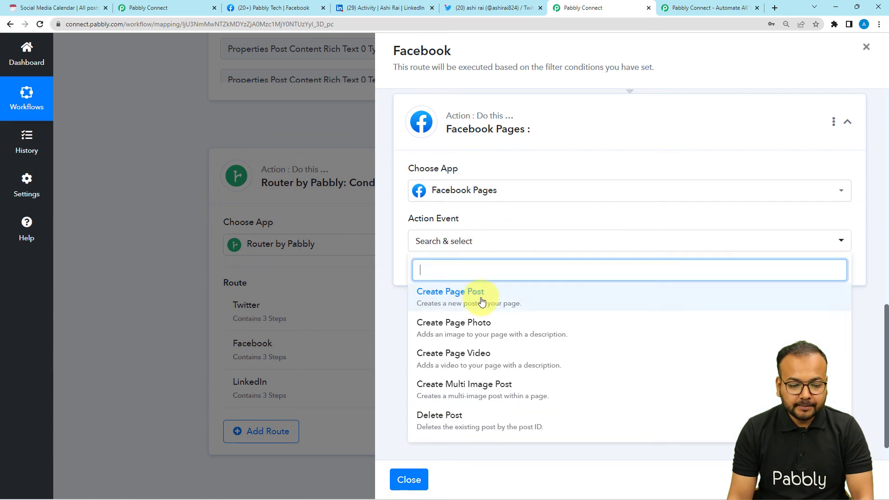
left_click(481, 301)
Add a new Facebook Pages connection and authorise it in the Facebook login window
left_click(429, 273)
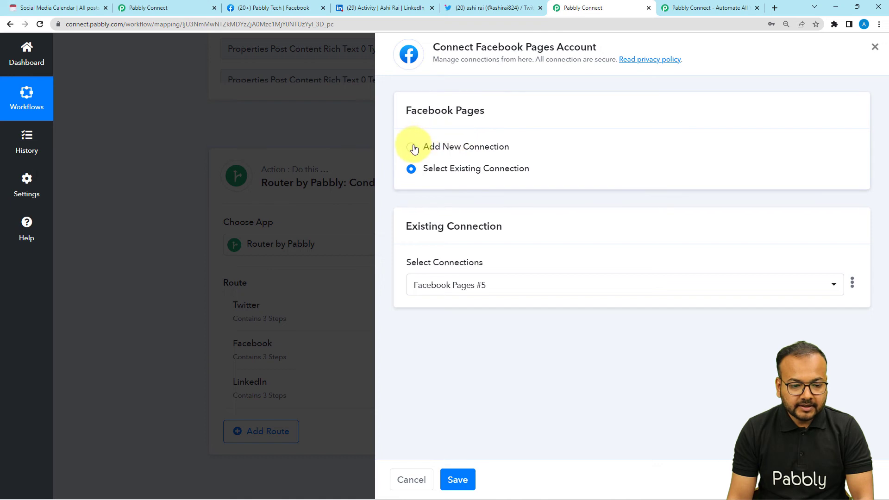
left_click(414, 148)
left_click(434, 269)
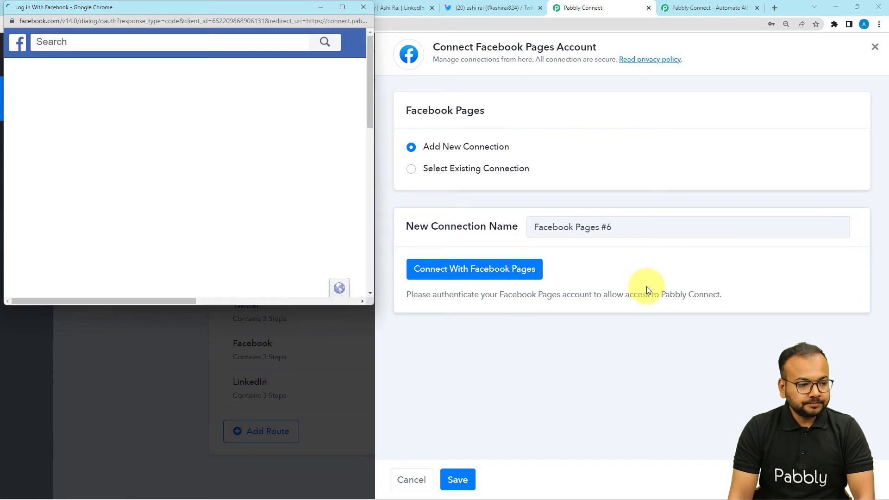
left_click(343, 8)
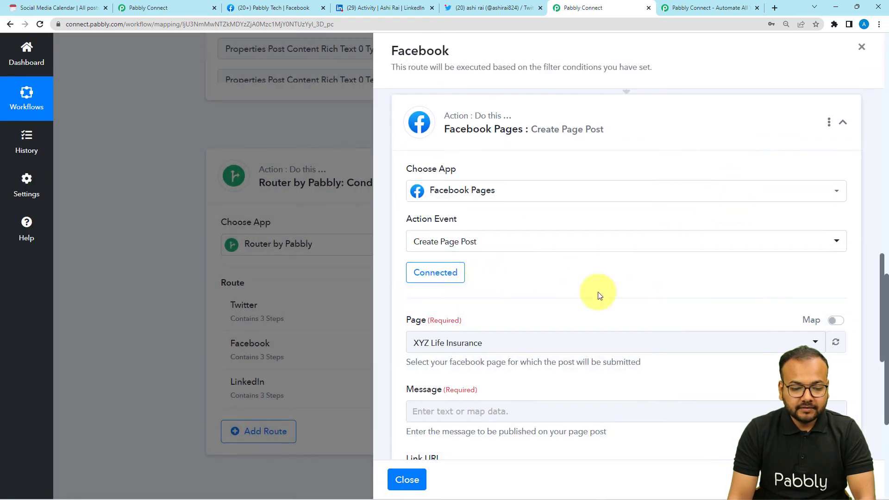
Check the target page's name on Facebook and select Pabbly Tech as the page for the post
scroll(599, 295, "down", 1)
scroll(599, 295, "down", 1)
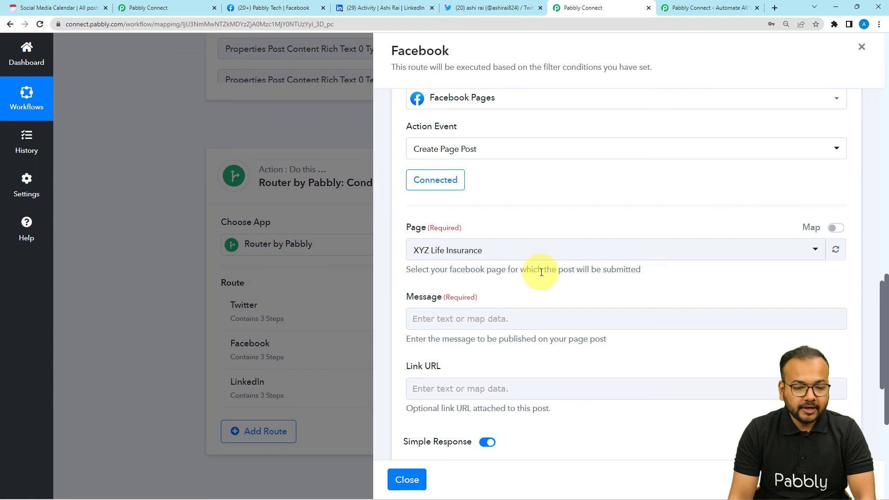
left_click(519, 252)
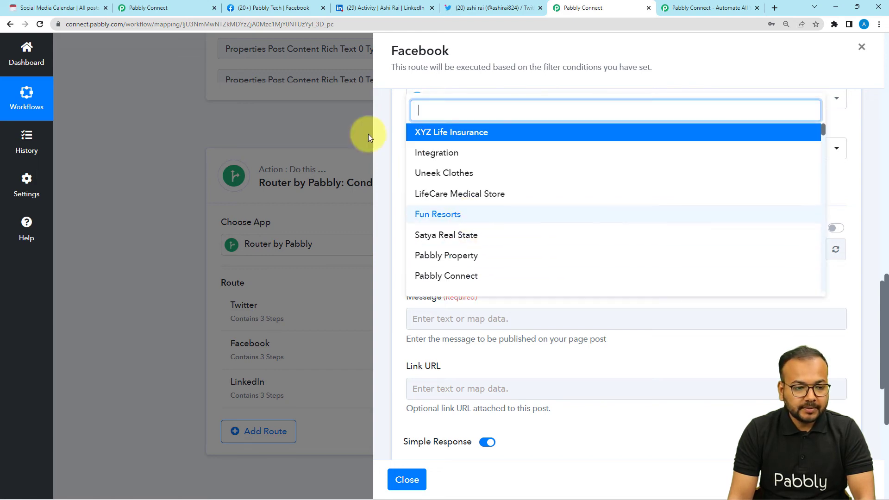
left_click(269, 7)
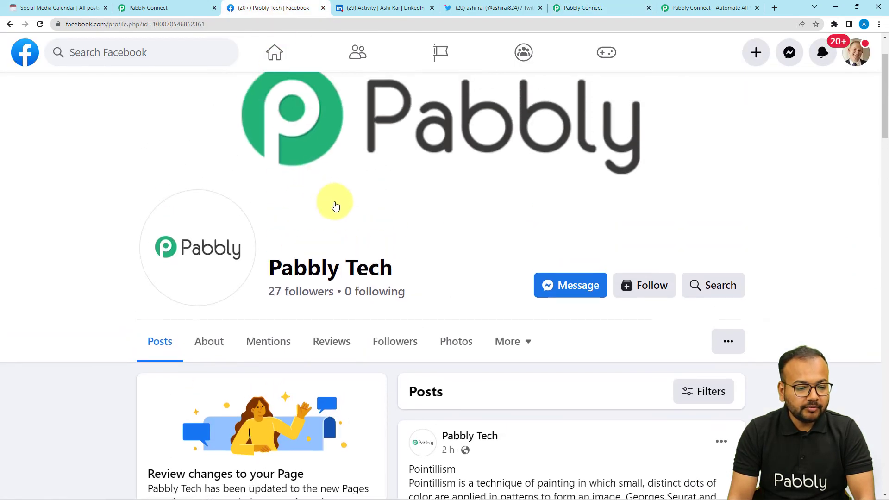
left_click(593, 7)
scroll(449, 267, "down", 1)
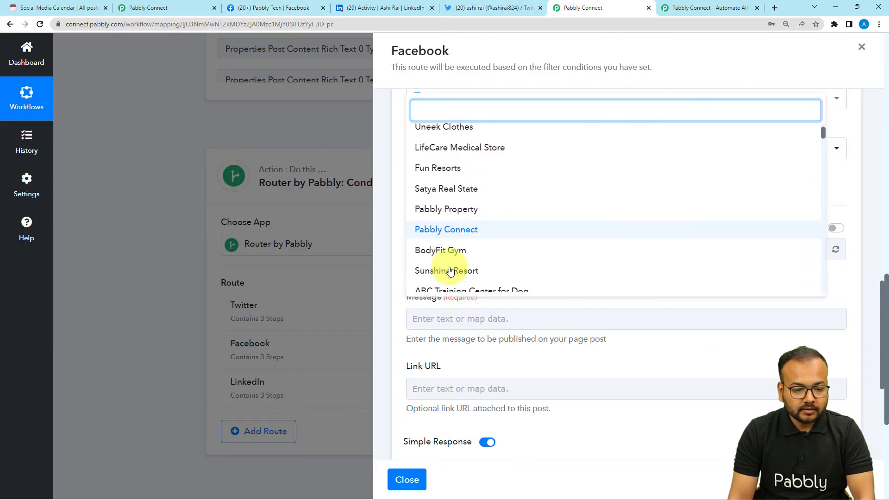
scroll(453, 232, "down", 2)
scroll(452, 232, "up", 2)
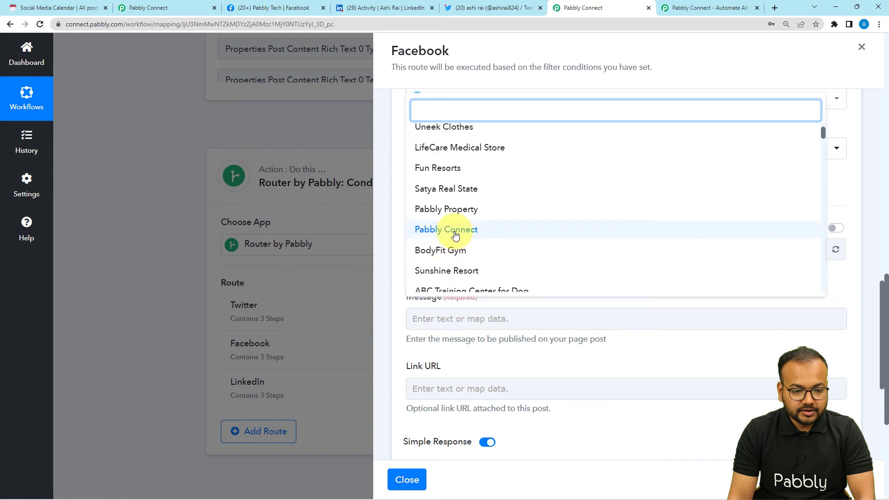
scroll(456, 235, "up", 1)
type("p")
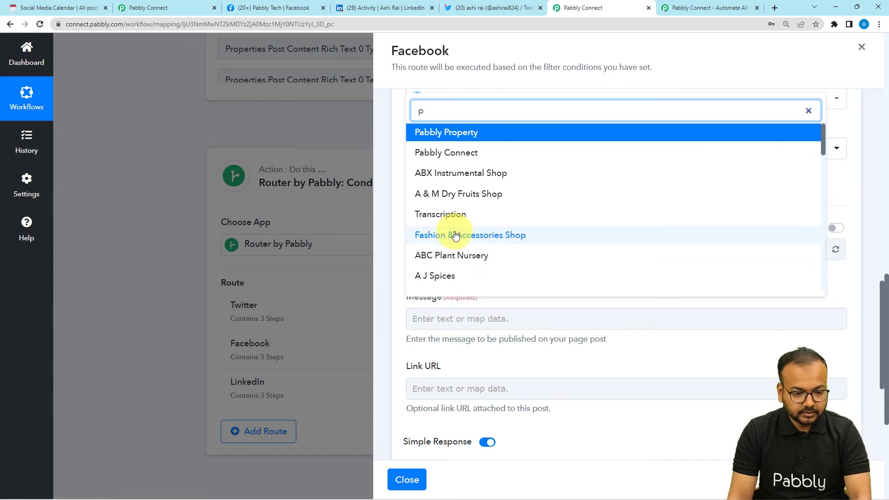
type("a")
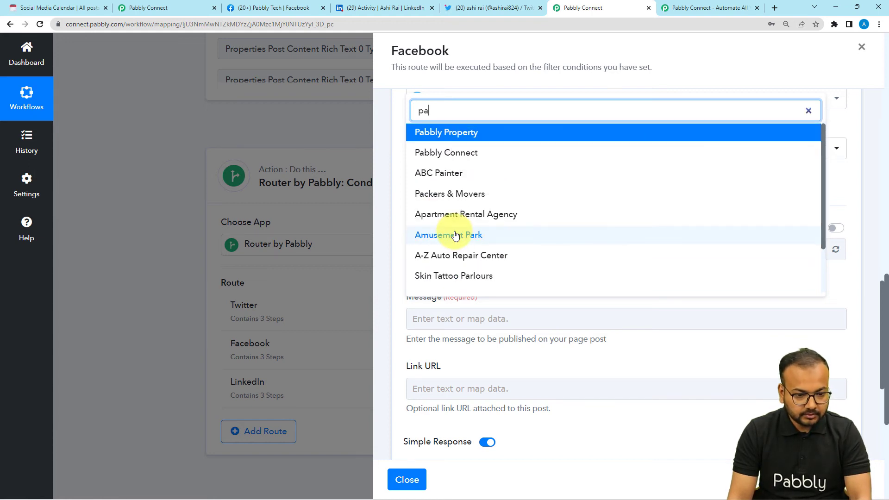
type("b")
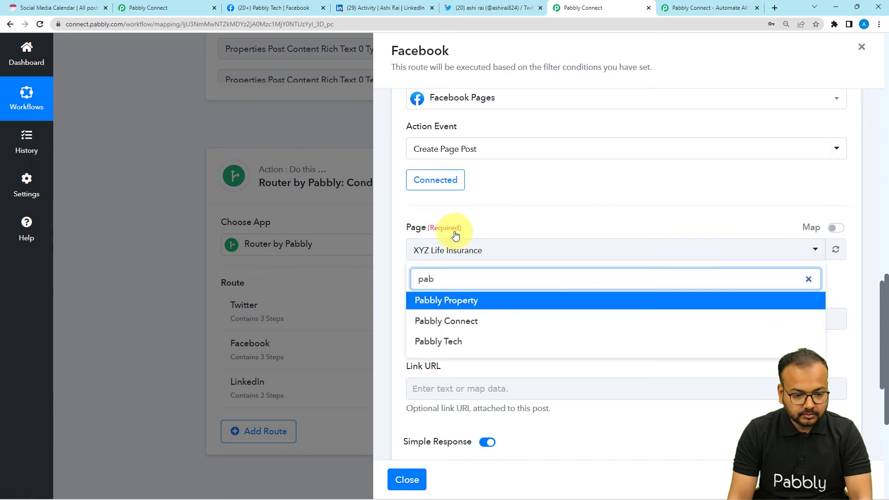
left_click(462, 343)
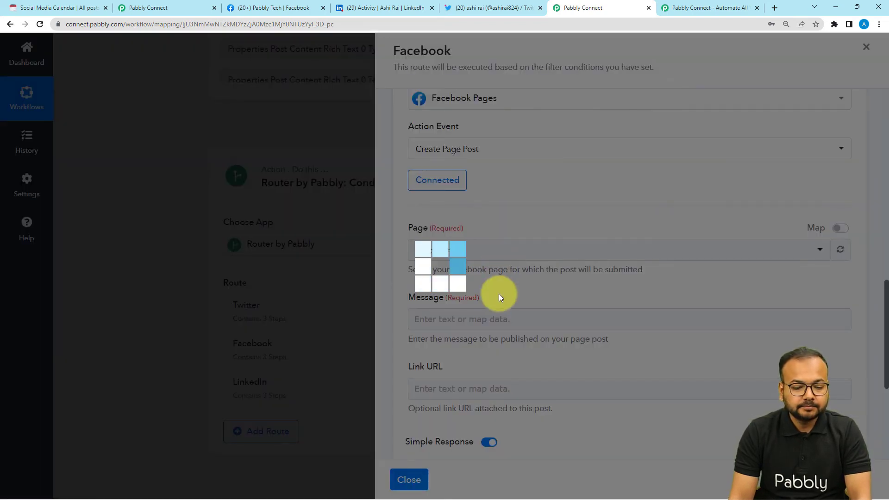
Map the post's message to the Notion field Properties Post Content Rich Text 0 Text Content
scroll(499, 296, "down", 1)
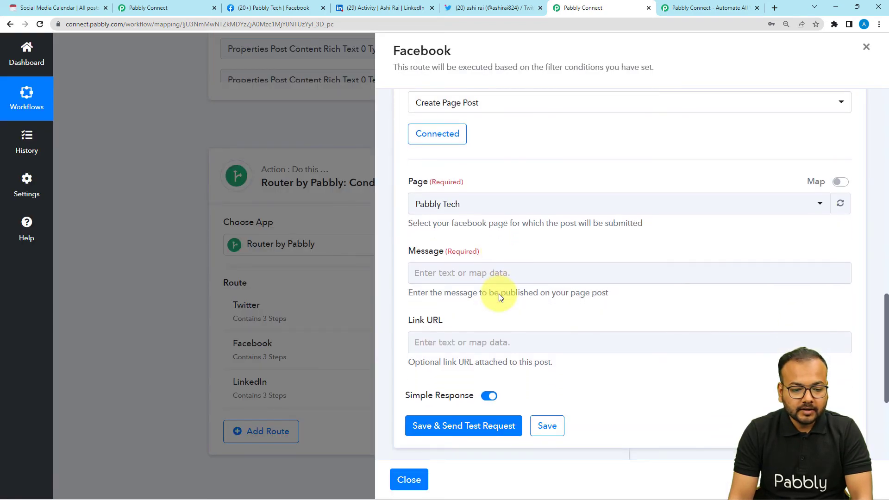
left_click(423, 274)
scroll(484, 270, "down", 3)
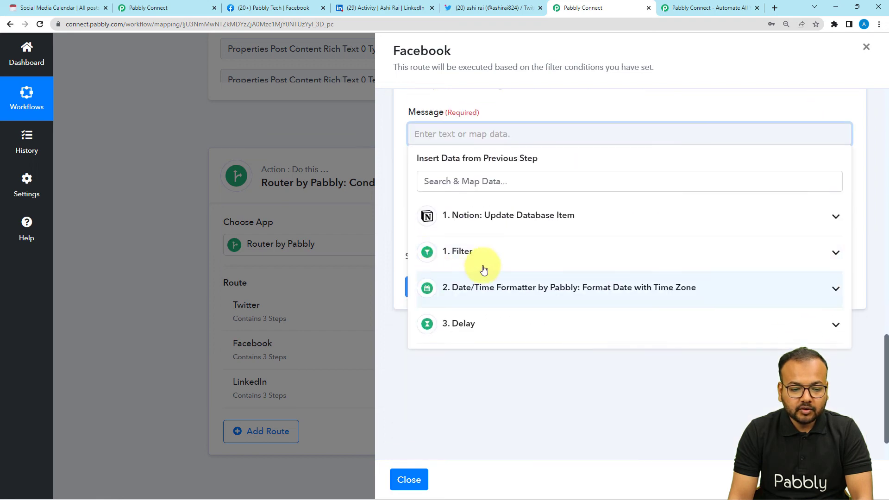
left_click(502, 220)
scroll(509, 308, "down", 3)
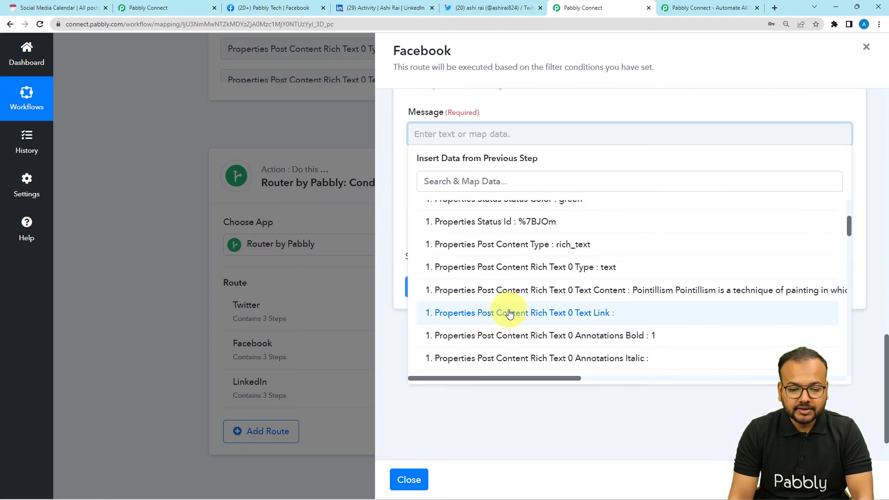
left_click(519, 300)
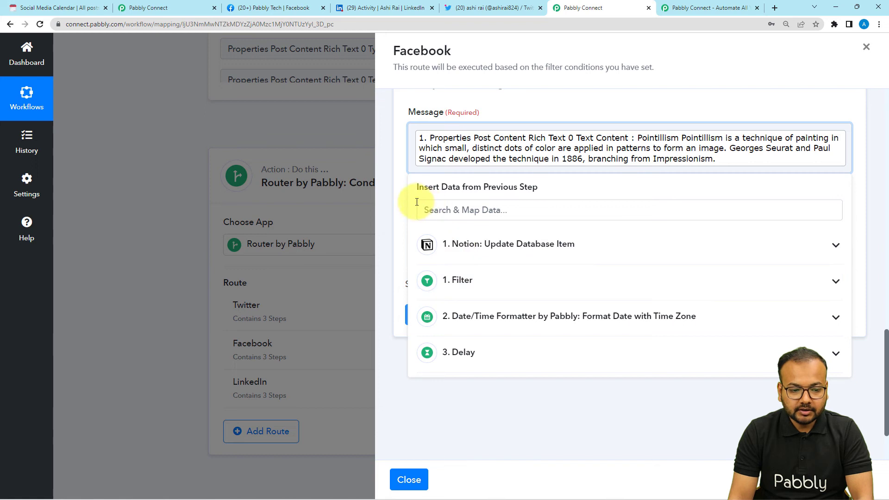
left_click(400, 200)
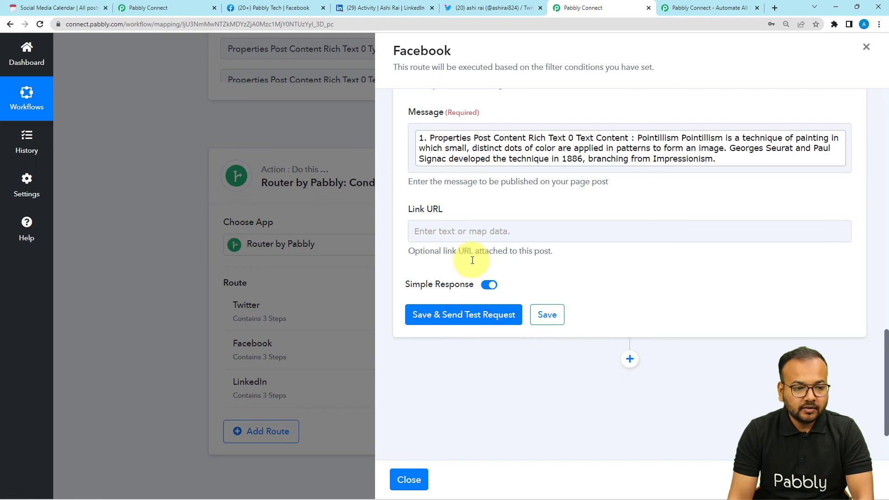
Send a test request for the Facebook page post and check the published post on the Pabbly Tech page
left_click(262, 8)
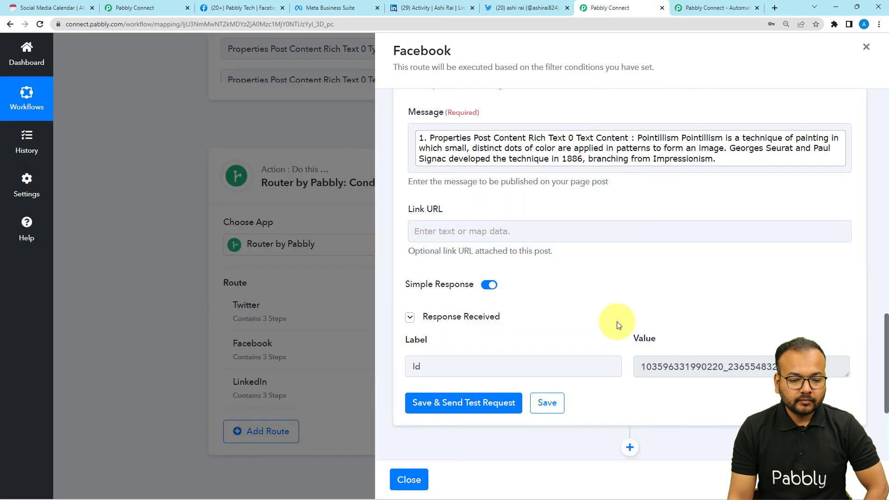
scroll(617, 322, "down", 1)
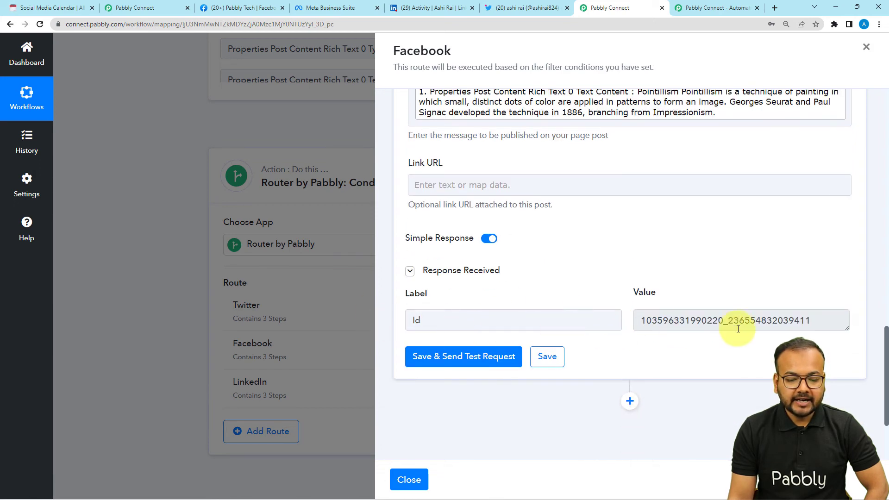
left_click(216, 10)
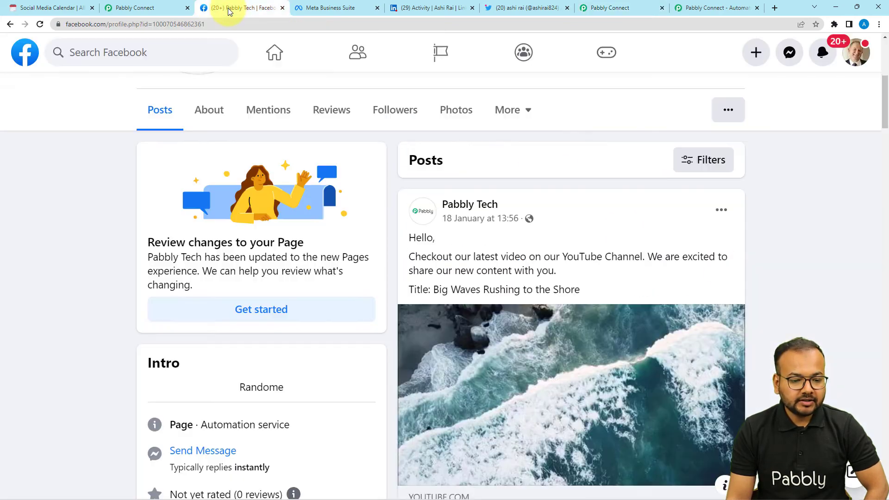
left_click(39, 24)
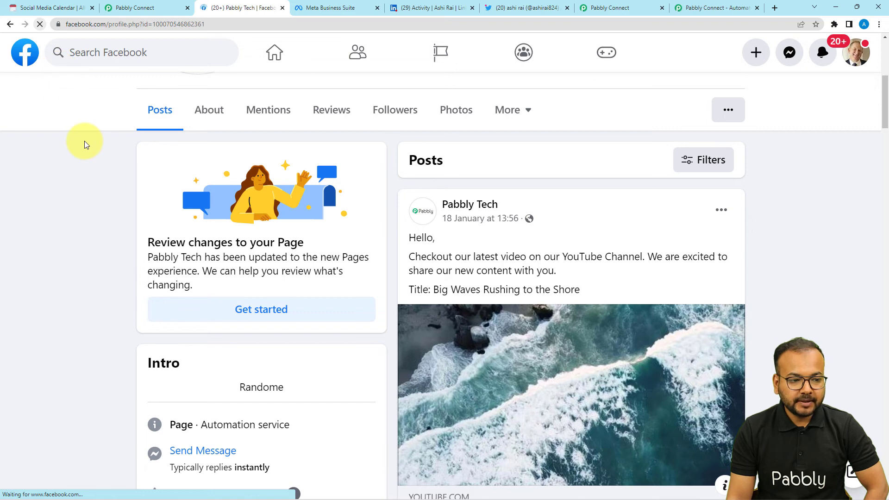
scroll(98, 192, "down", 5)
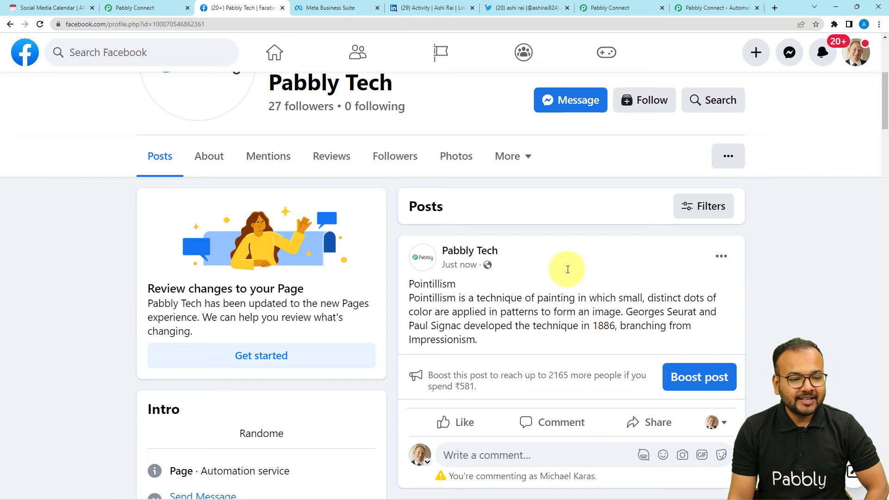
left_click(612, 8)
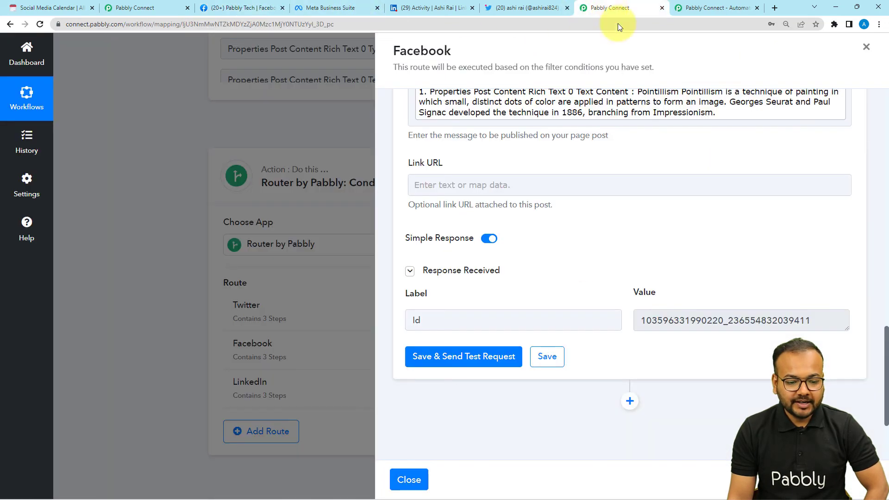
Leave the Facebook route, set the platform filter value in the LinkedIn route to LinkedIn, and save the filter
left_click(409, 477)
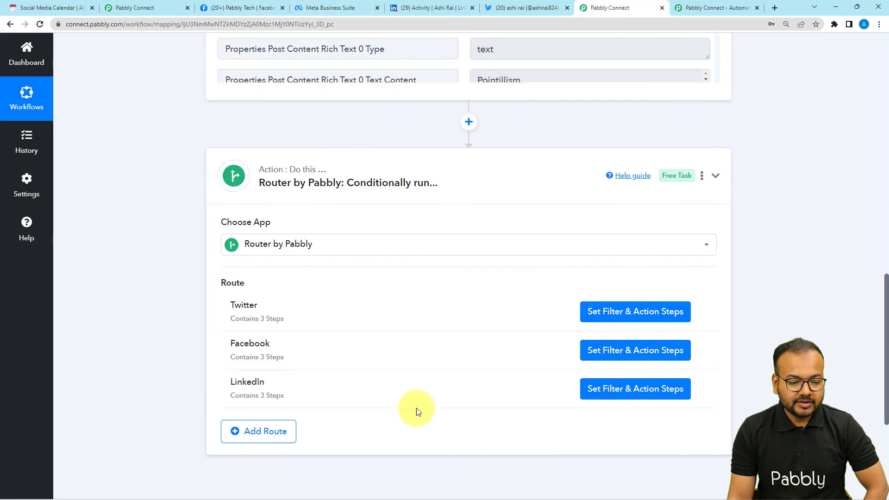
left_click(610, 392)
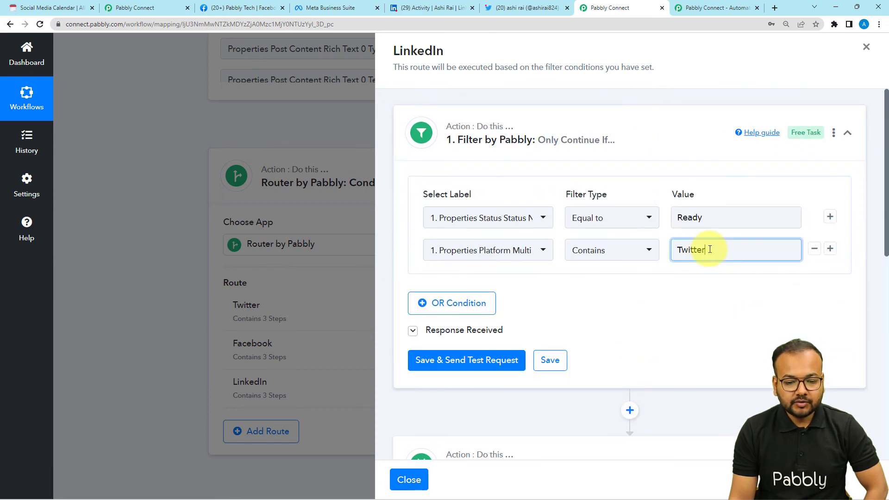
left_click(711, 250)
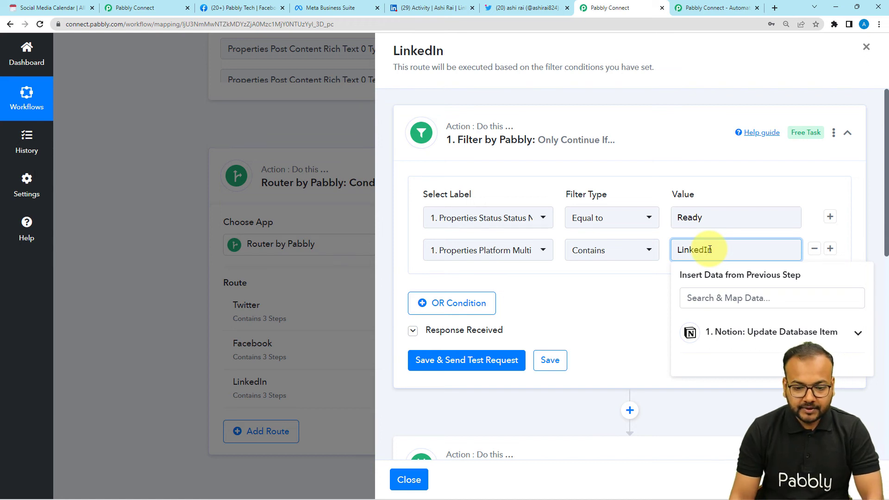
left_click(541, 360)
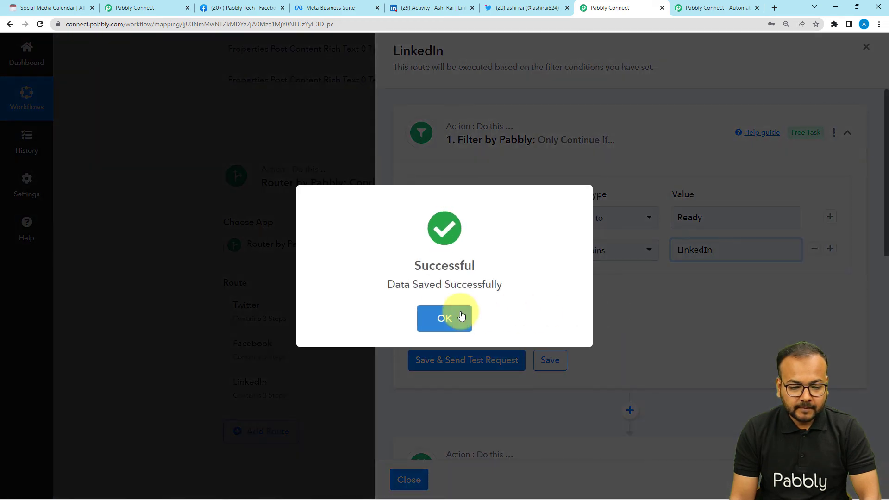
left_click(455, 317)
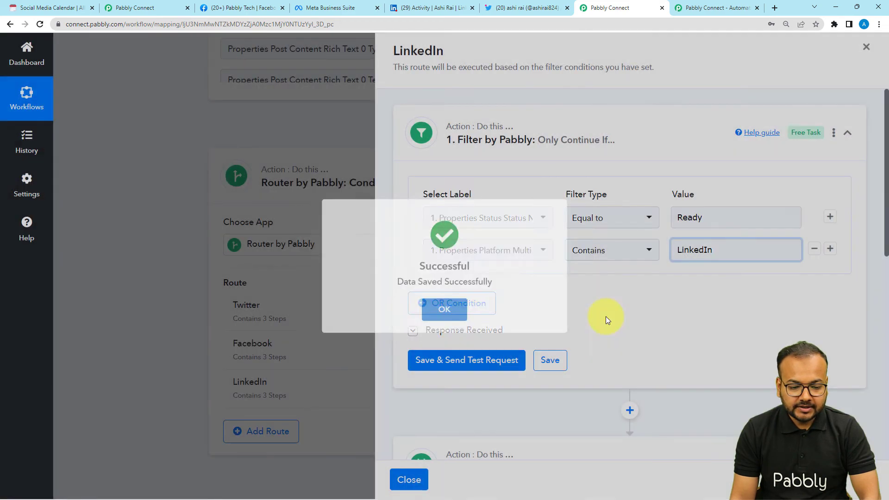
Replace Twitter in the LinkedIn route's fourth action with LinkedIn and choose Share Simple Text as the action event
scroll(632, 315, "down", 10)
left_click(526, 236)
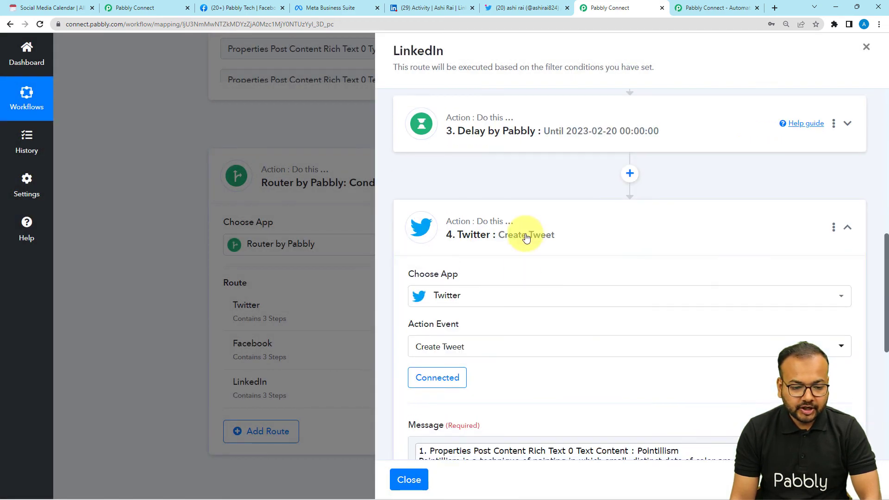
left_click(484, 295)
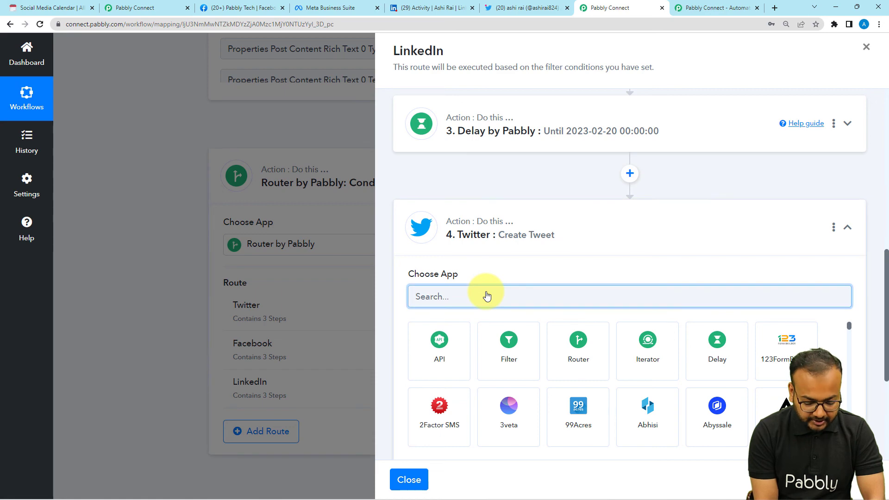
type("Linked")
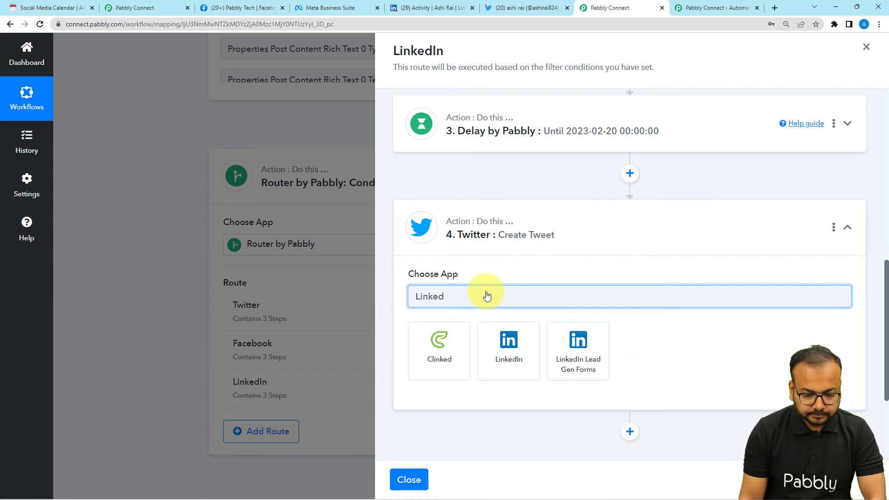
left_click(511, 351)
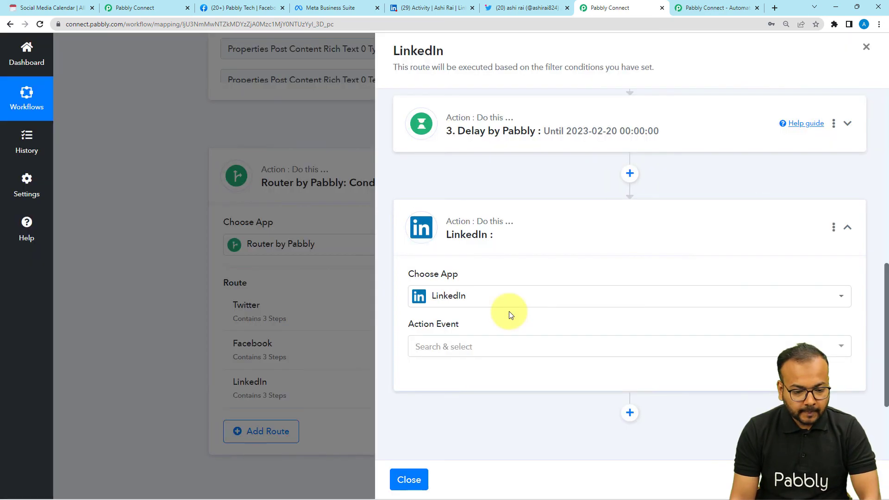
scroll(463, 259, "down", 3)
left_click(436, 210)
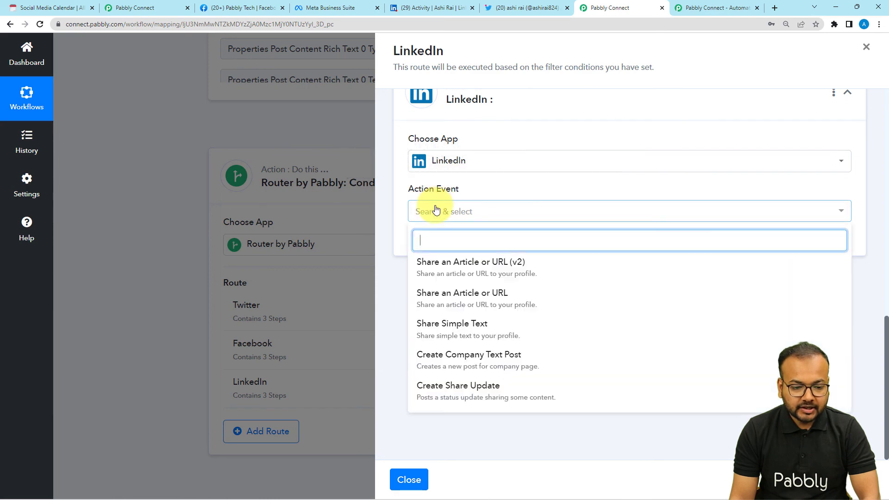
left_click(451, 327)
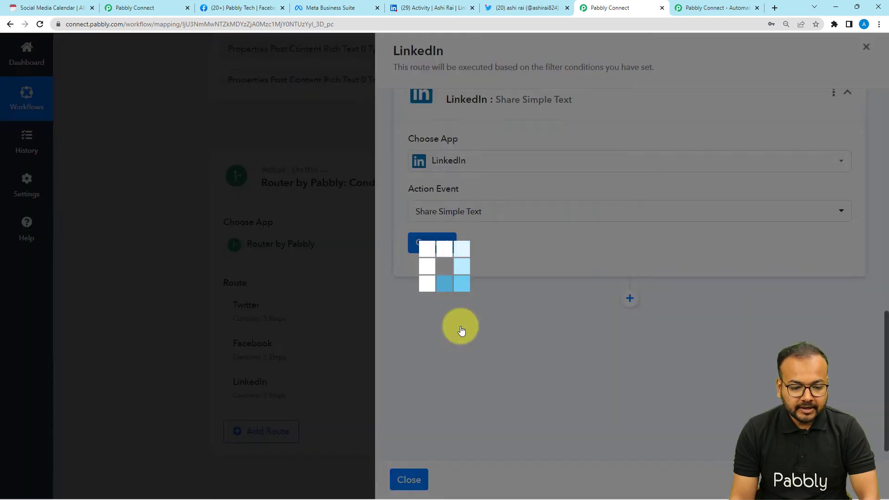
Add a new LinkedIn connection and authorise it by signing in with the account password in the LinkedIn login window
left_click(430, 244)
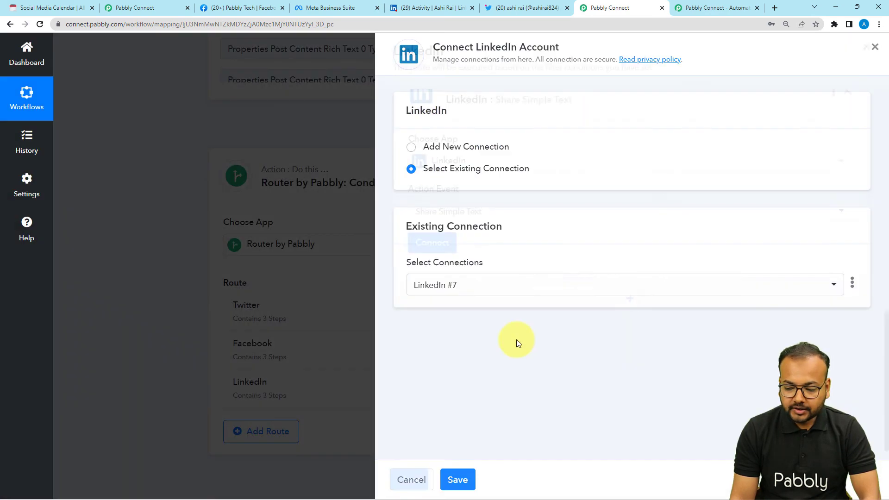
left_click(411, 151)
left_click(456, 271)
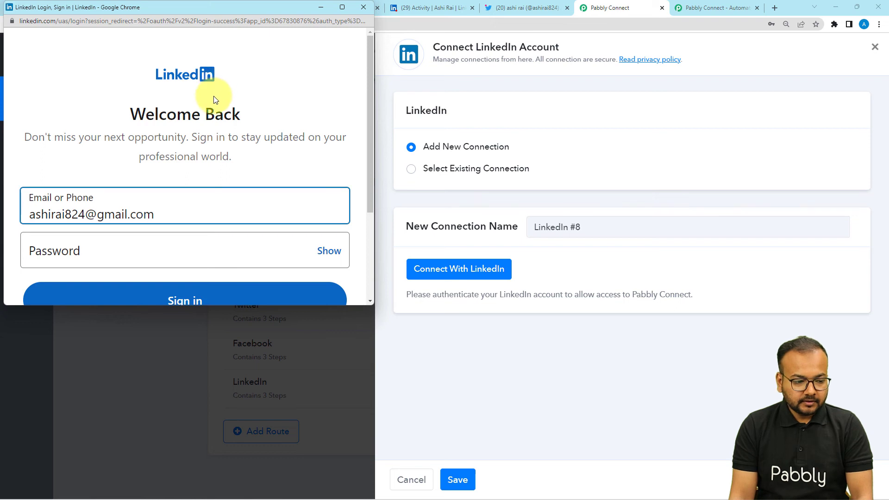
left_click(155, 252)
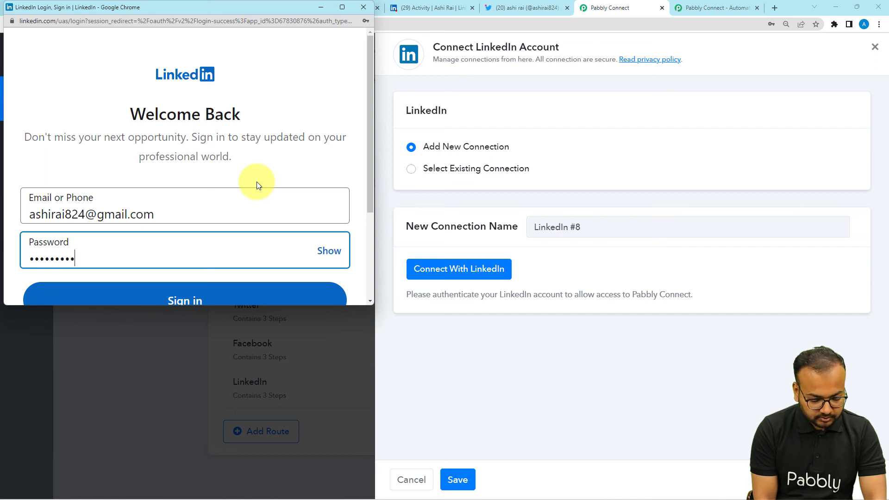
key("Return")
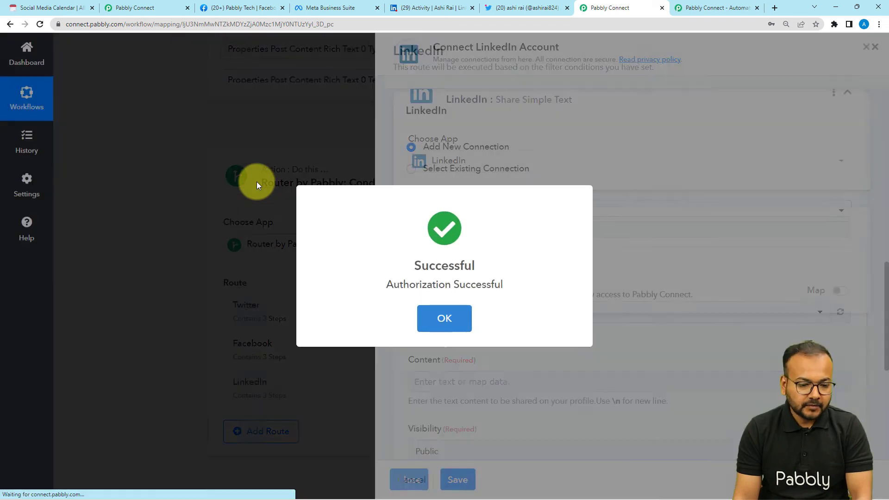
Map the LinkedIn post's content to the Notion field Properties Post Content Rich Text 0 Text Content
scroll(471, 236, "down", 4)
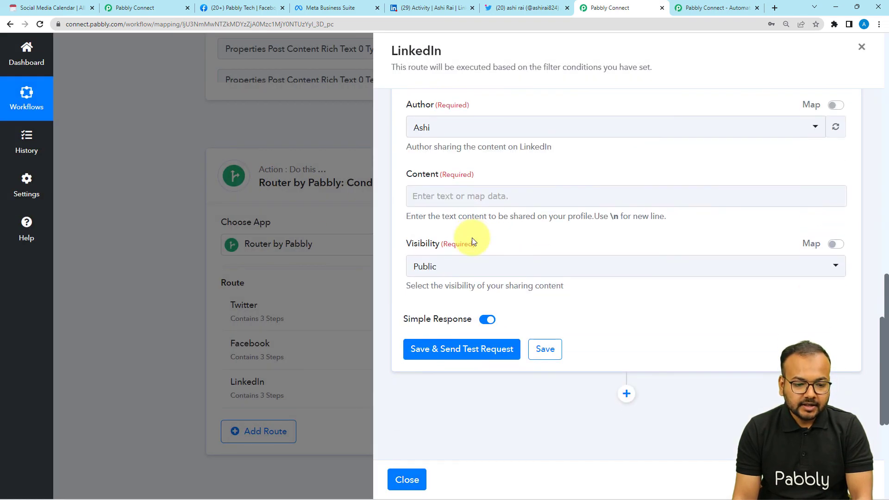
left_click(444, 198)
left_click(463, 279)
scroll(512, 380, "down", 4)
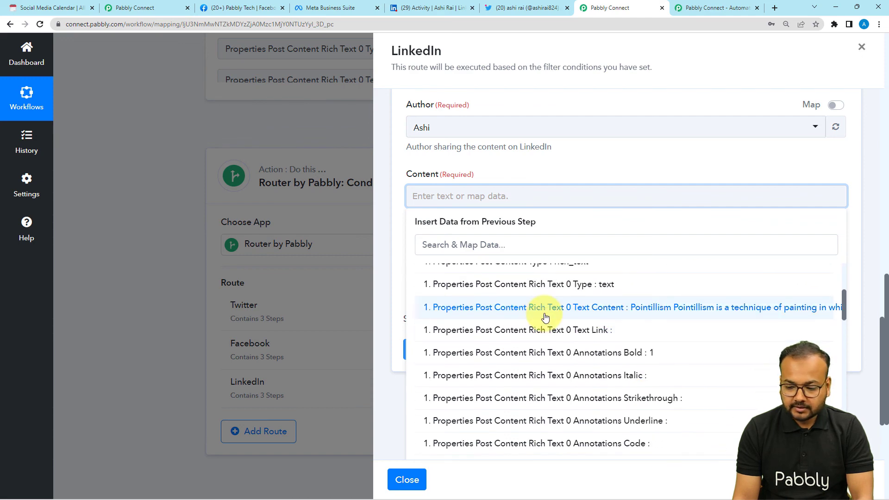
left_click(545, 308)
left_click(517, 163)
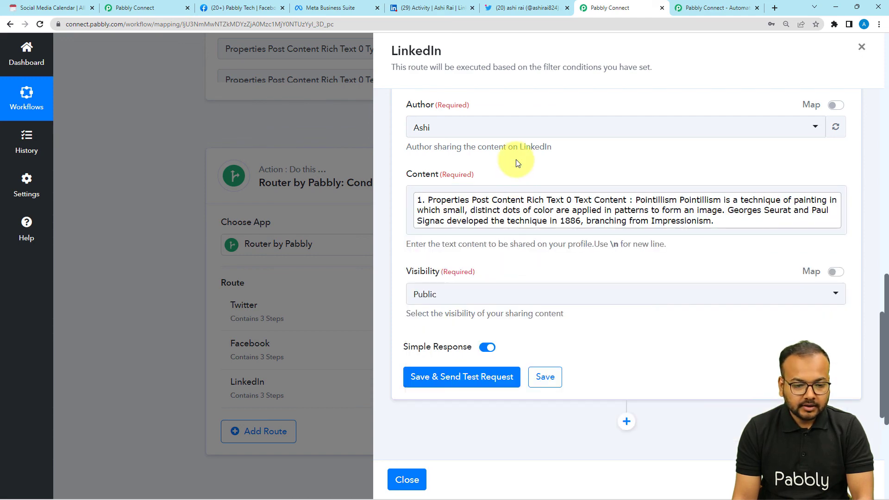
Set the LinkedIn post's visibility to Public, save the action without testing it, and close the route
left_click(511, 299)
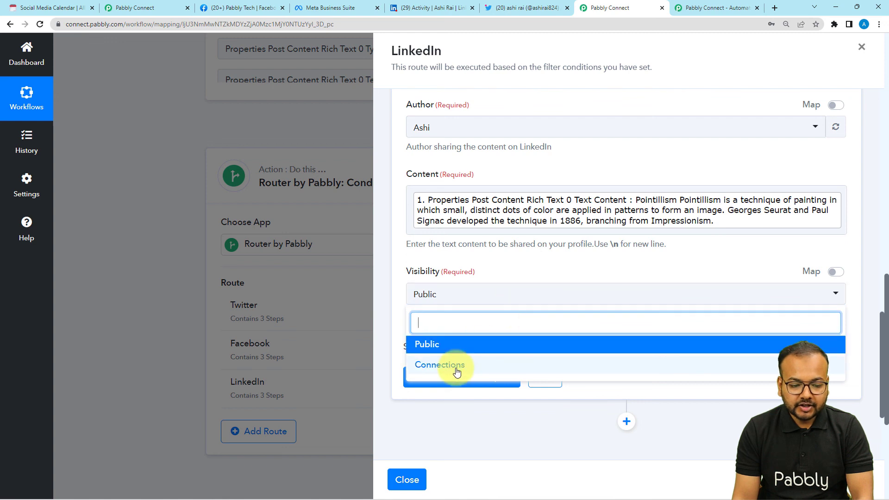
left_click(447, 349)
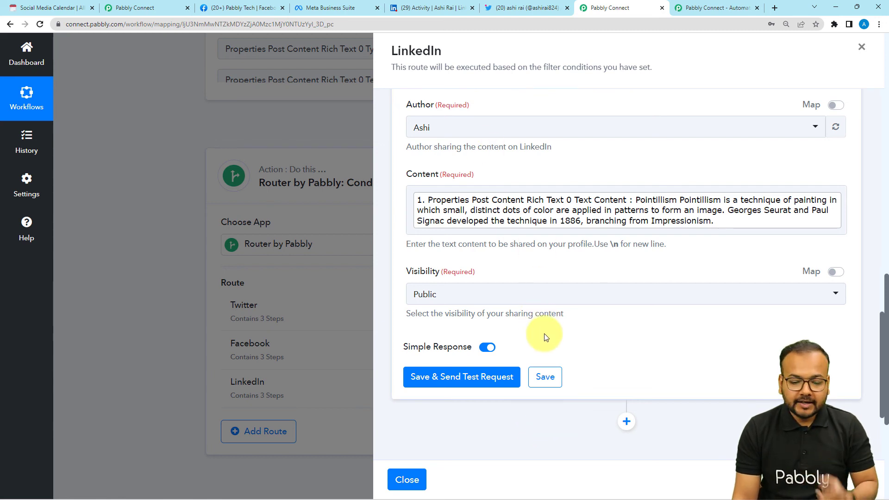
left_click(551, 381)
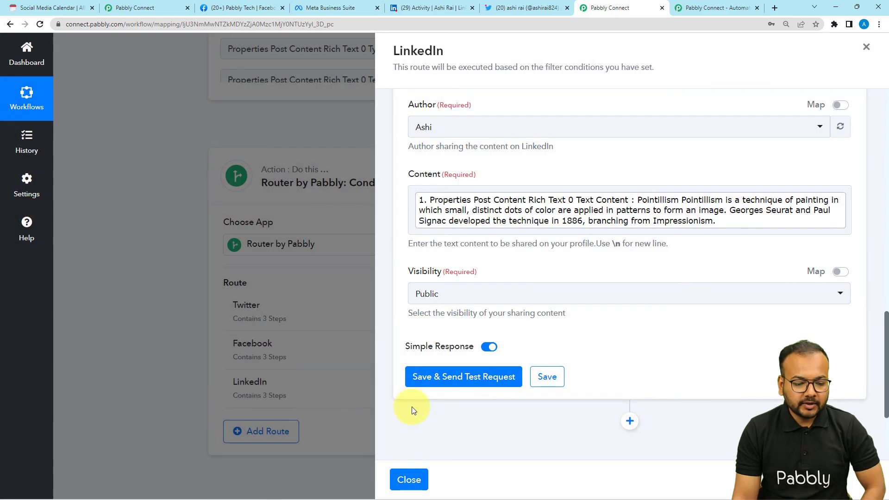
left_click(410, 479)
Collapse the workflow's Notion trigger and router cards, and review the posts in Notion's Social Media Calendar
scroll(208, 299, "up", 10)
scroll(199, 301, "up", 5)
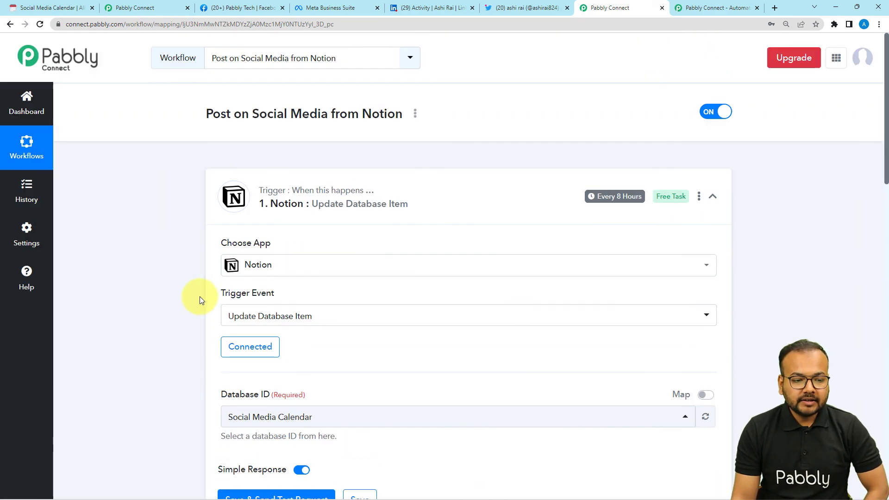
left_click(268, 198)
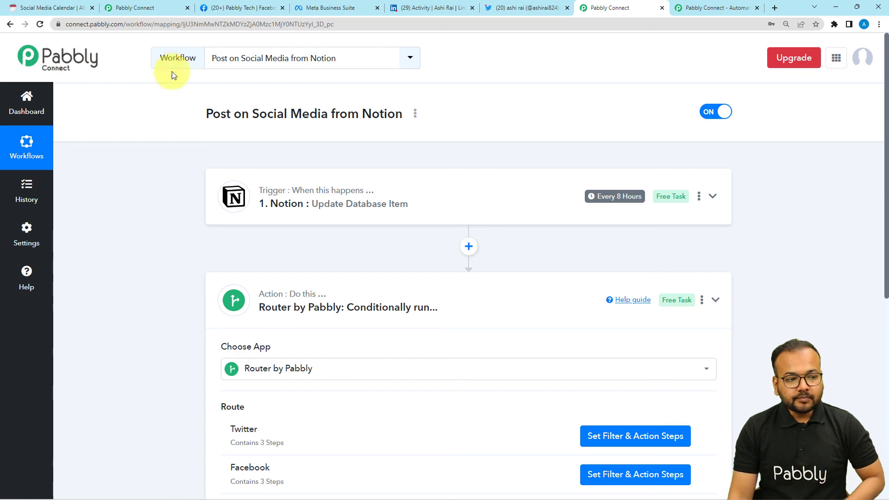
left_click(58, 8)
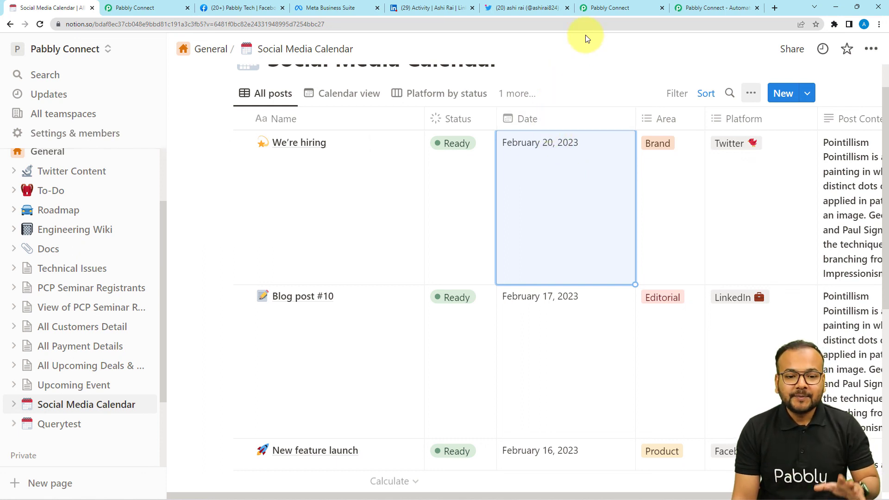
left_click(598, 8)
left_click(528, 288)
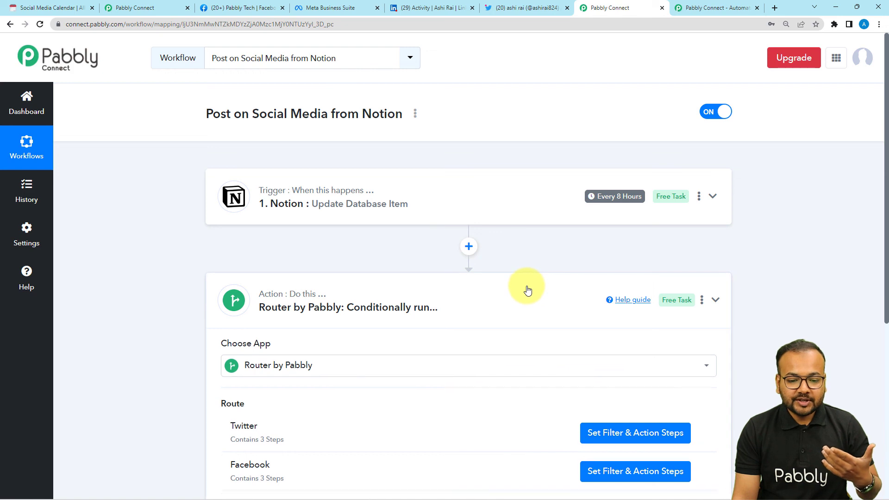